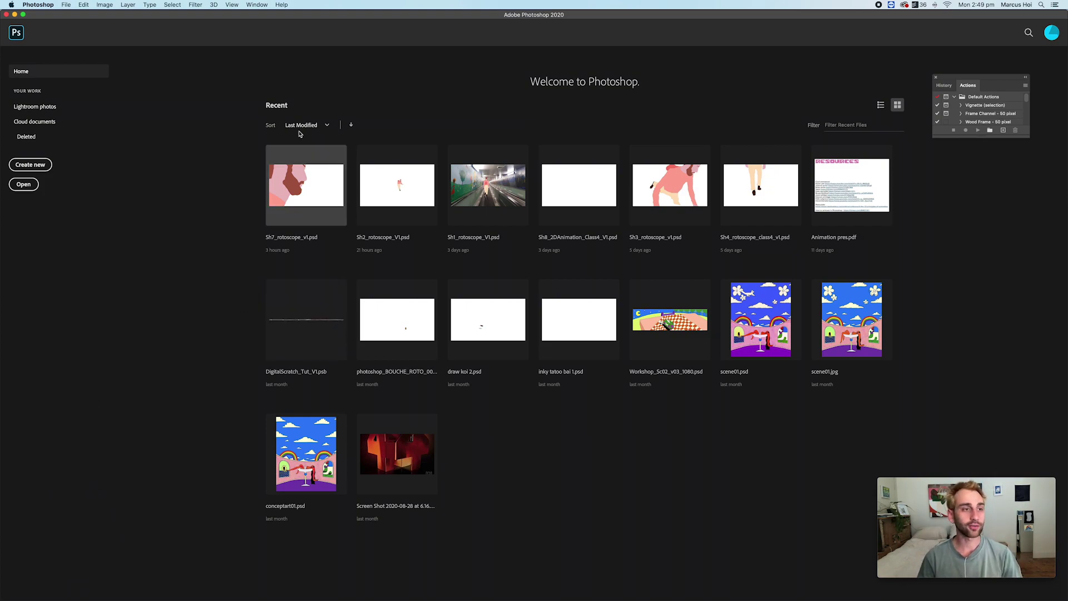
# - Create a new HDTV 1080p document (1920 x 1080 px, 72 ppi) named "video for ebsynth 1"
pyautogui.click(31, 165)
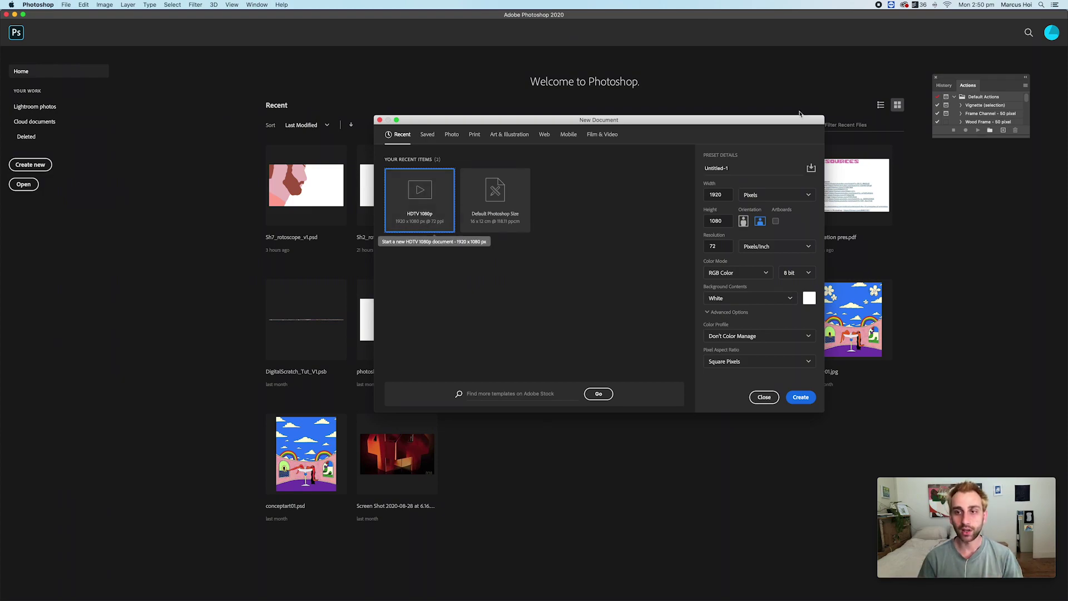
pyautogui.click(731, 169)
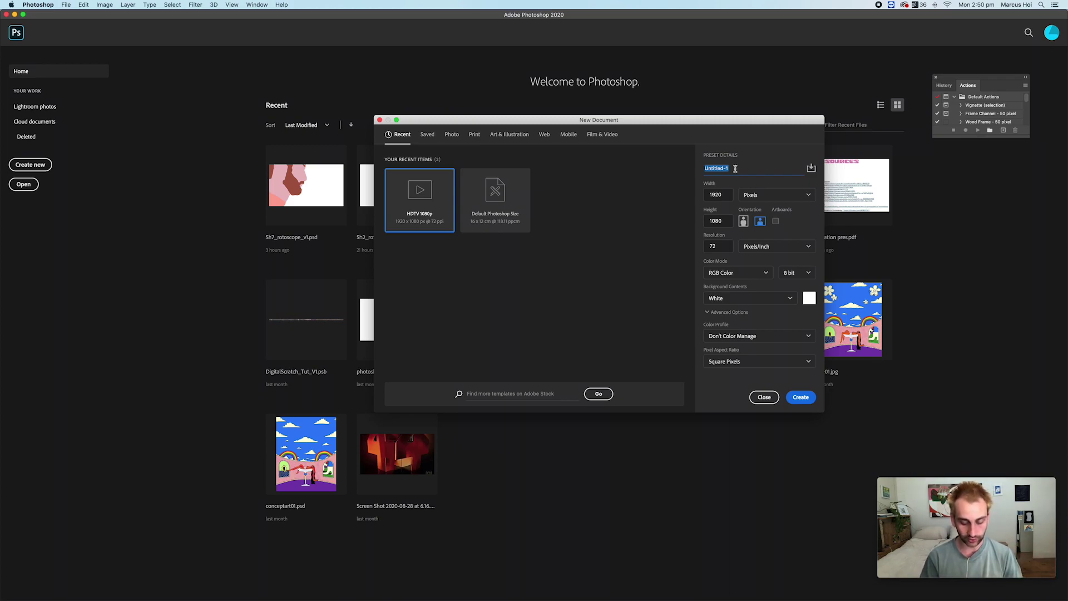
pyautogui.write('video for ebsynth 1')
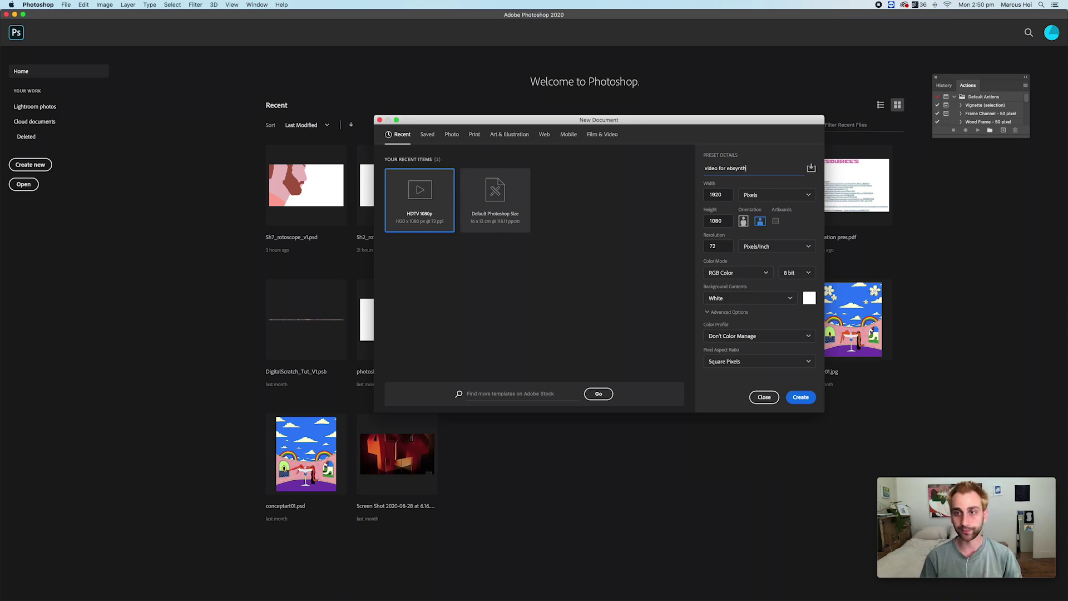
pyautogui.click(801, 397)
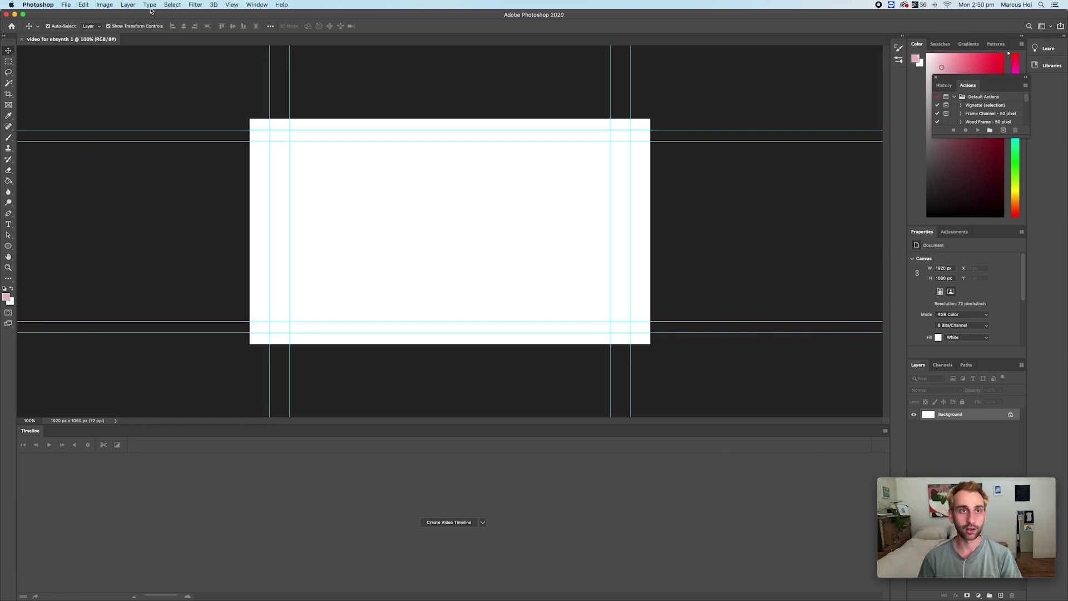
# - Hide the guides by turning off Extras and convert the locked Background into a regular layer
pyautogui.click(233, 6)
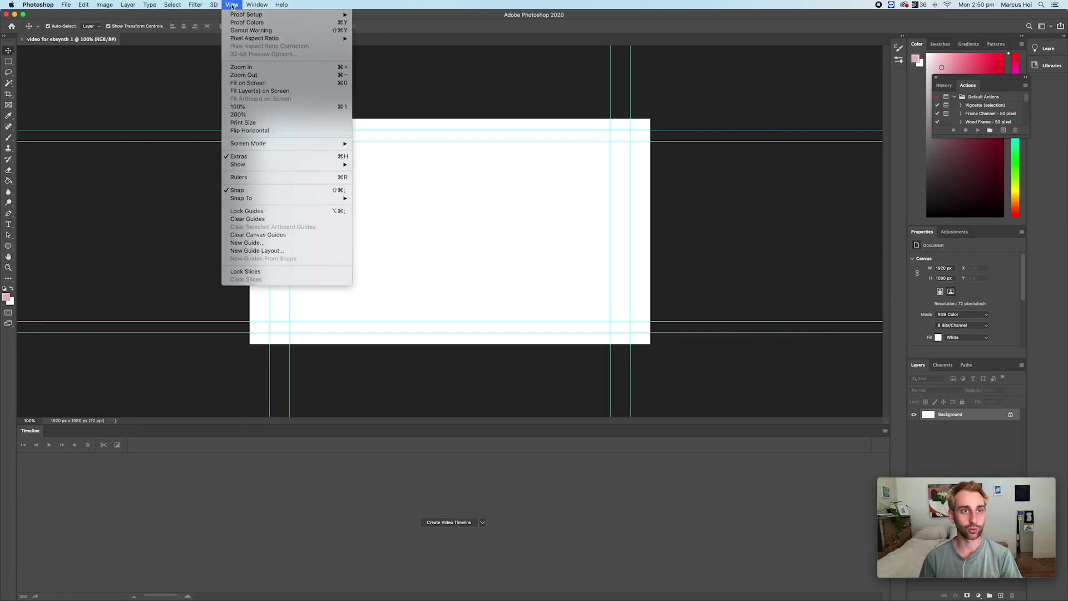
pyautogui.click(239, 156)
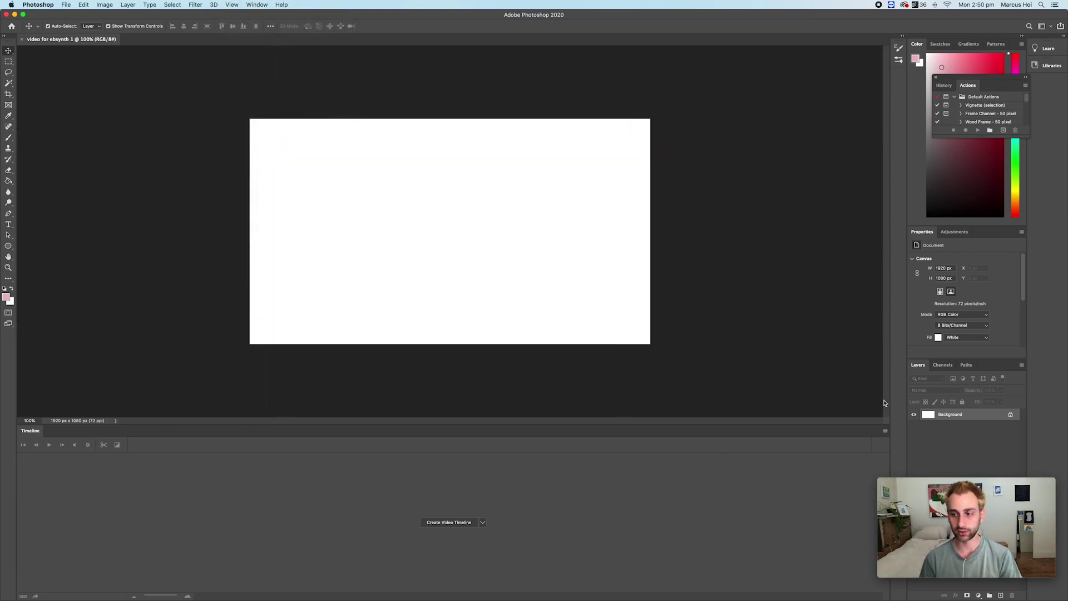
pyautogui.doubleClick(985, 418)
pyautogui.click(605, 289)
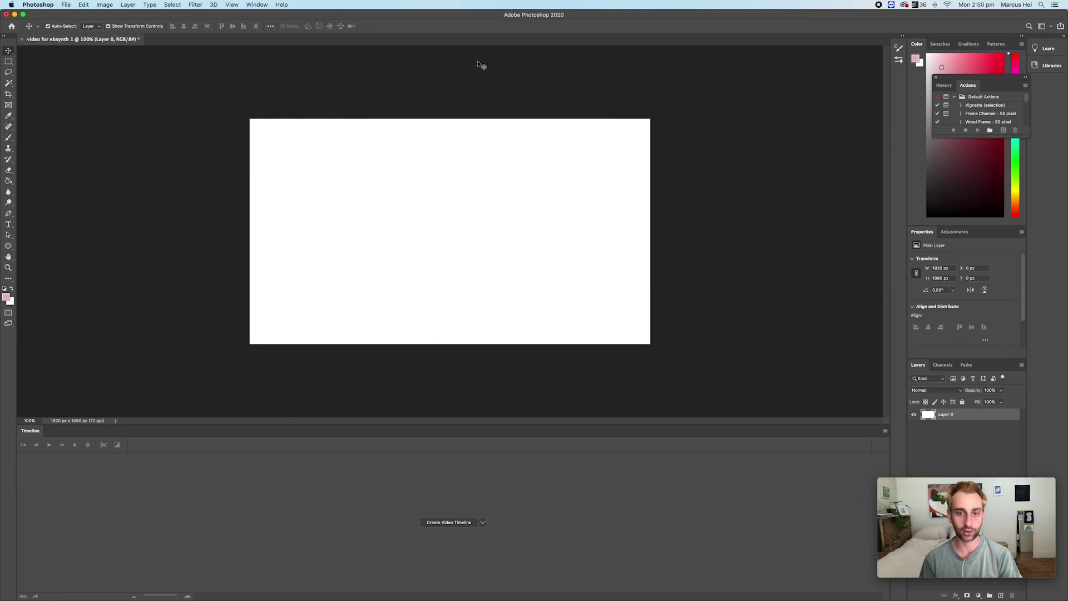
# - Place FLIPBOOK_Class04_EDIT_24fps_V1.mov from the Shared Projects folder on the LaCie drive into the document at full canvas size
pyautogui.click(319, 591)
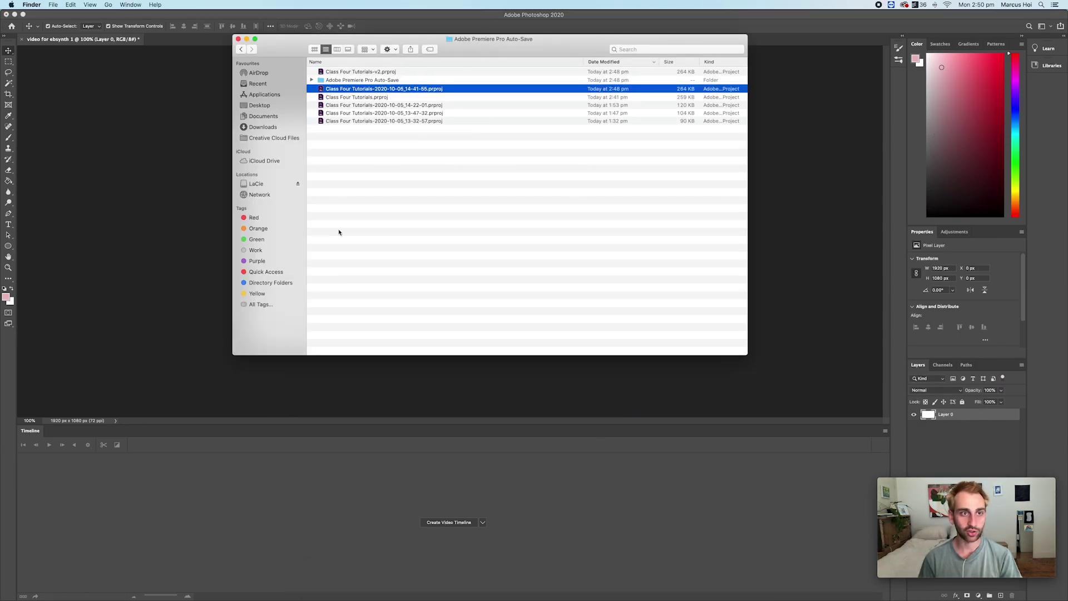
pyautogui.click(257, 184)
pyautogui.doubleClick(323, 71)
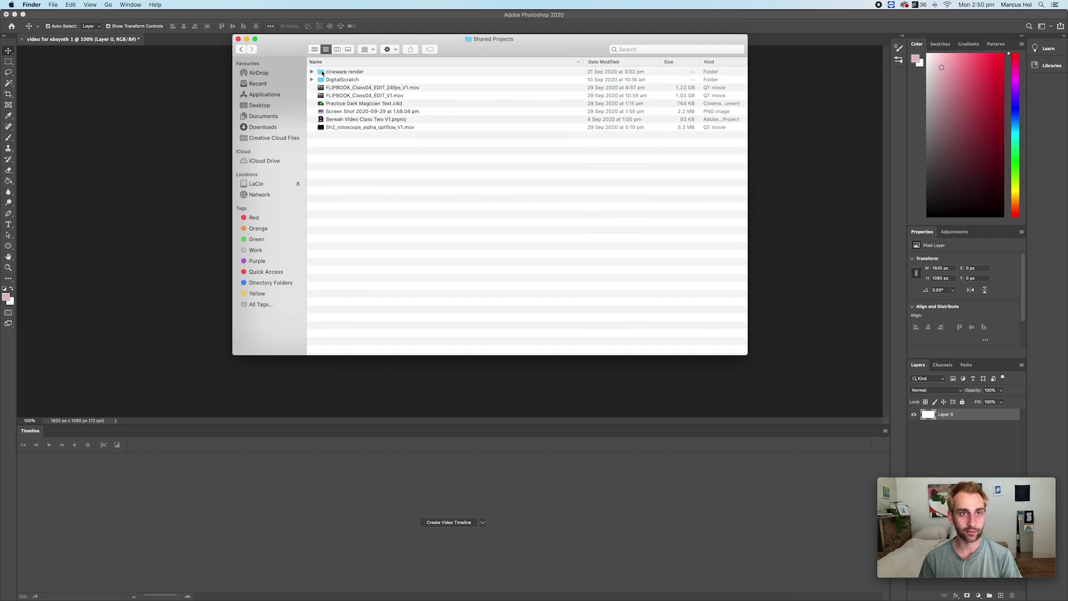
pyautogui.click(341, 88)
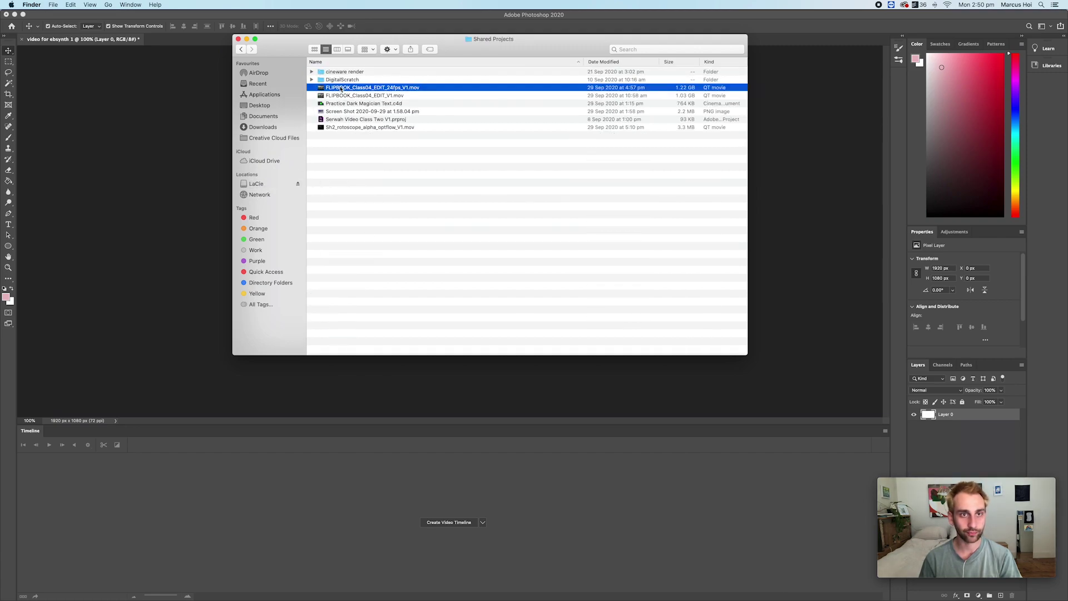
pyautogui.moveTo(342, 89); pyautogui.dragTo(452, 247)
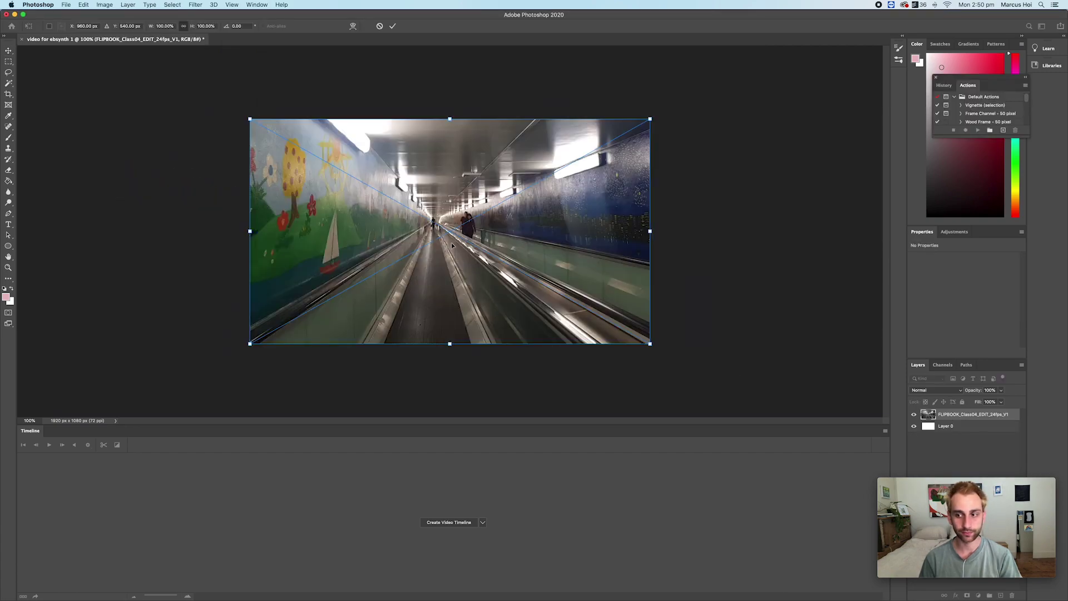
pyautogui.click(393, 26)
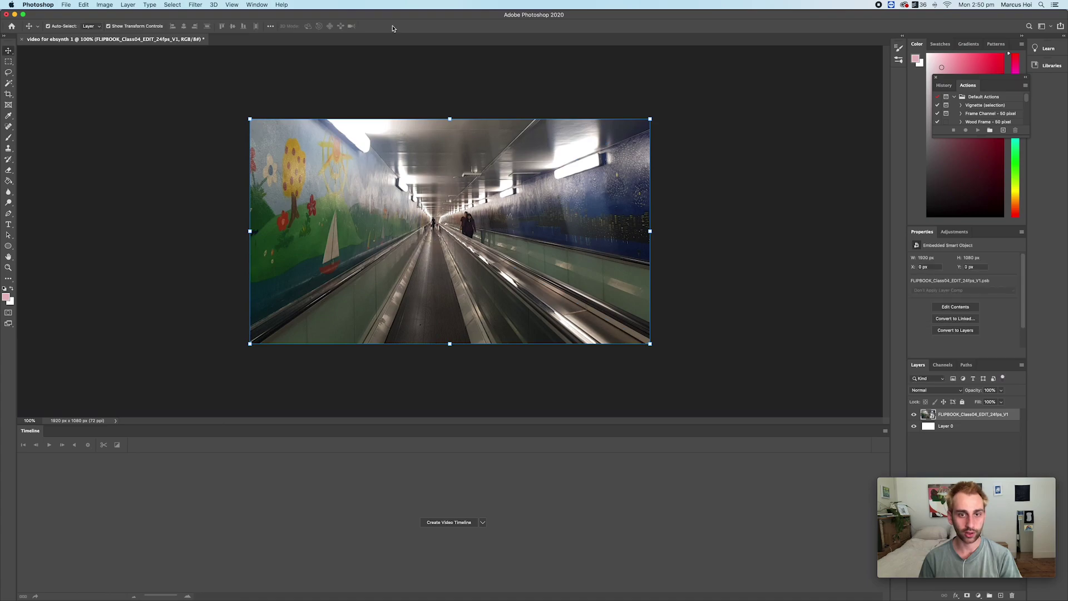
# - Create a video timeline and set its frame rate to 24 fps
pyautogui.click(440, 524)
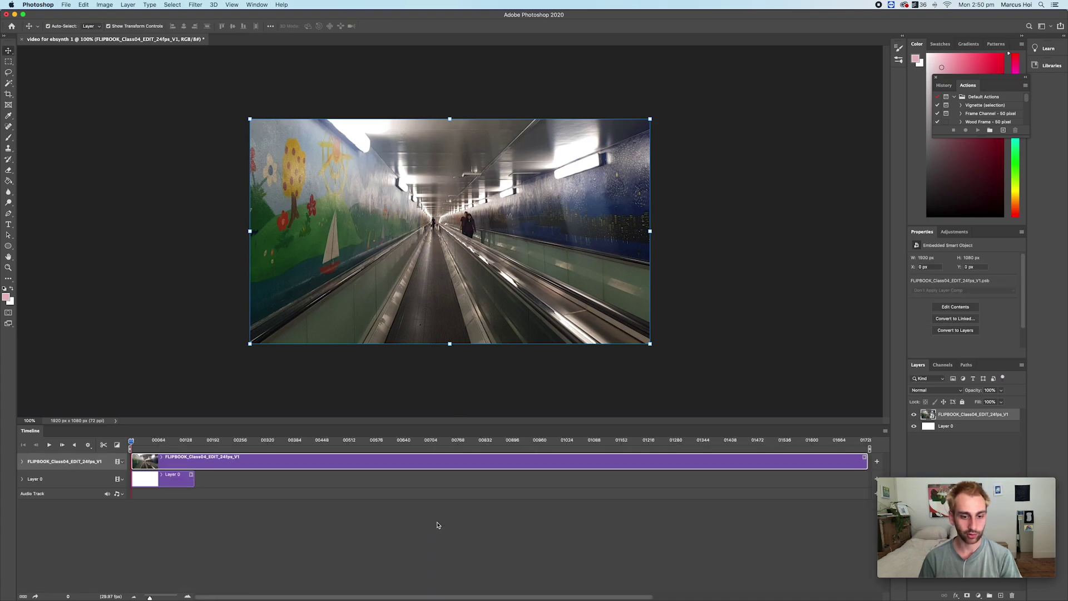
pyautogui.click(885, 431)
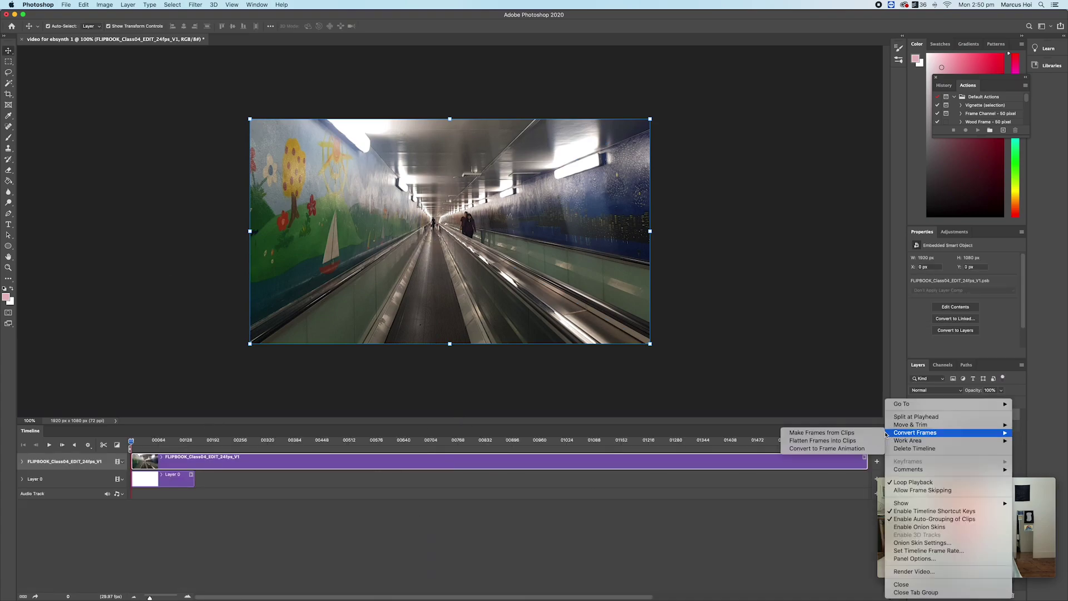
pyautogui.click(925, 554)
pyautogui.write('24')
pyautogui.click(591, 297)
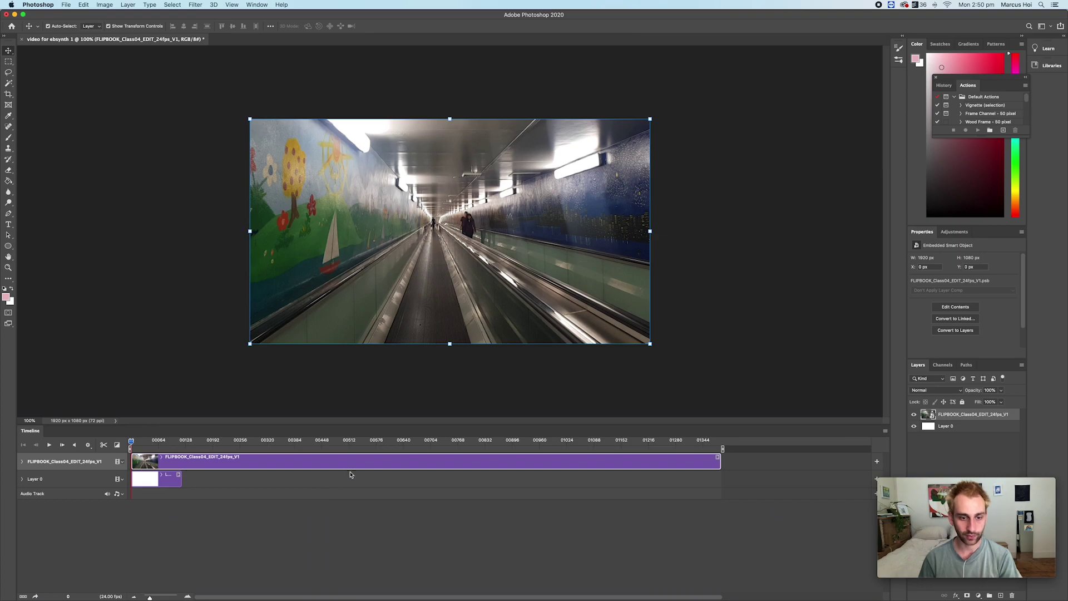
# - Shift the video clip earlier so the timeline starts on the man walking away, and end the work area at about frame 36
pyautogui.moveTo(376, 463); pyautogui.dragTo(325, 464)
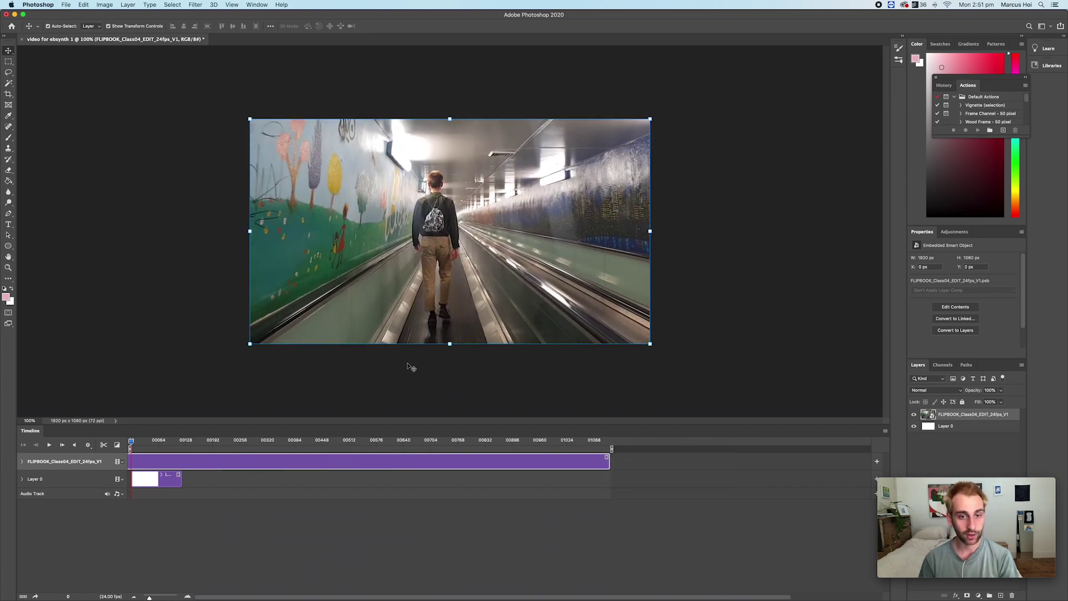
pyautogui.moveTo(131, 441)
pyautogui.mouseDown()
pyautogui.moveTo(160, 443)
pyautogui.moveTo(147, 443)
pyautogui.mouseUp()
pyautogui.moveTo(611, 449); pyautogui.dragTo(93, 447)
pyautogui.moveTo(149, 597); pyautogui.dragTo(168, 597)
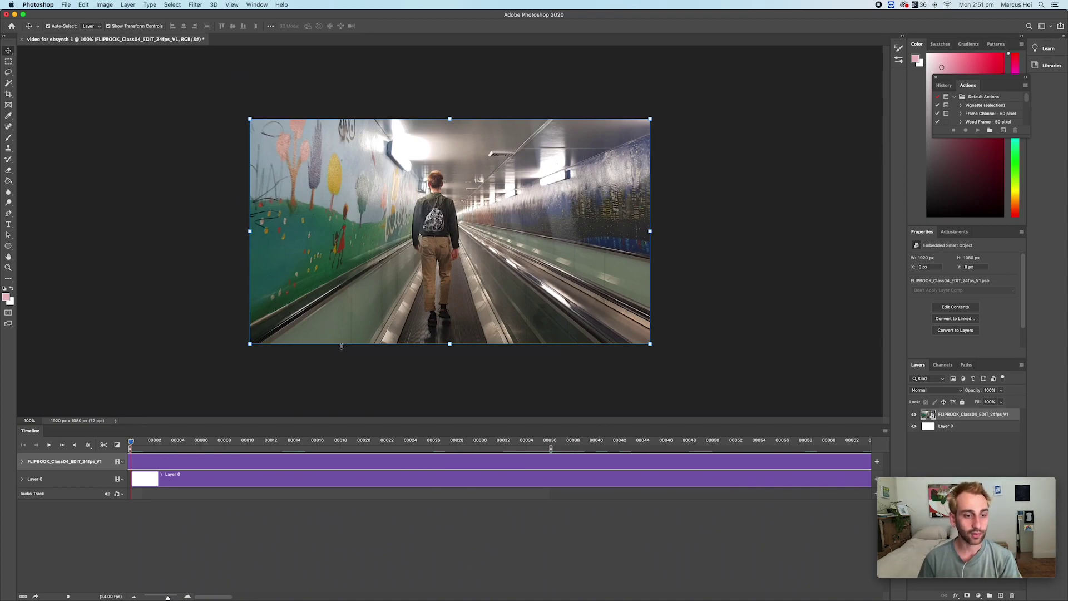
# - Add a new layer above the video at frame 10 and trim its clip to a single frame
pyautogui.moveTo(144, 445); pyautogui.dragTo(248, 441)
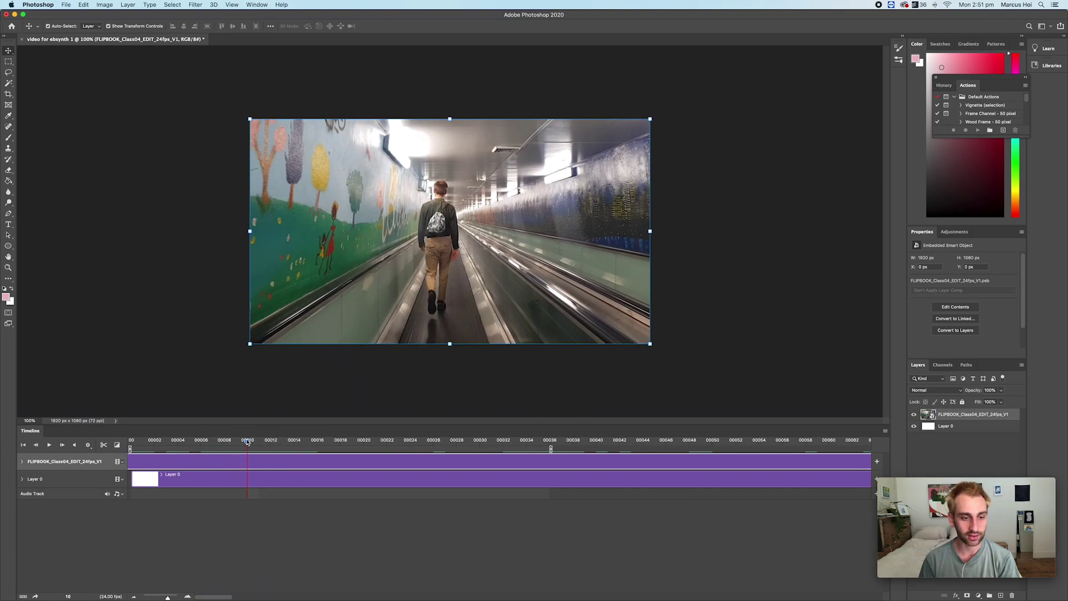
pyautogui.click(1001, 595)
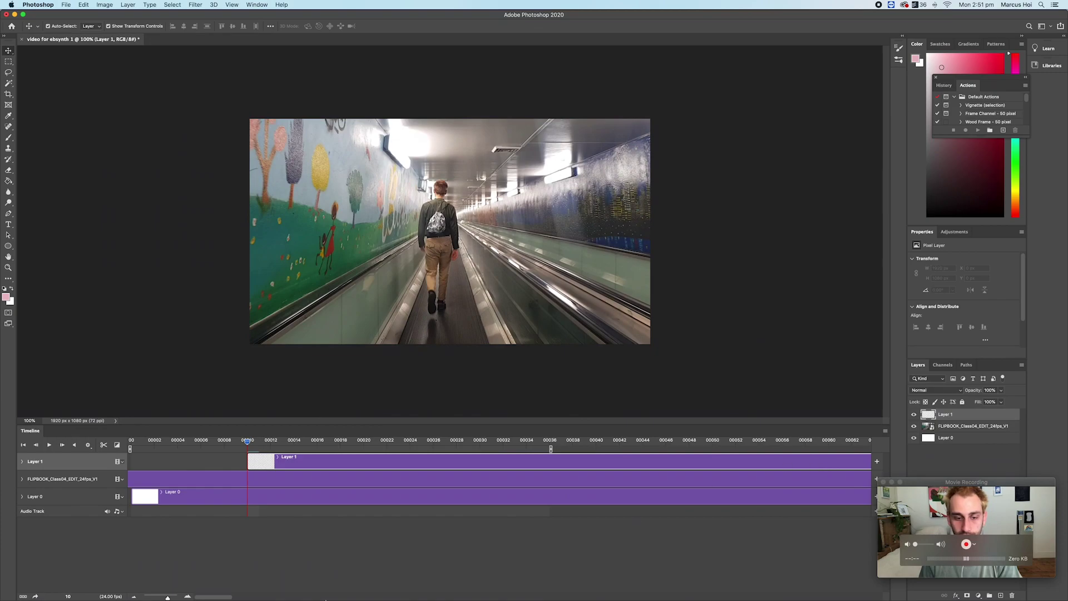
pyautogui.moveTo(167, 596); pyautogui.dragTo(154, 597)
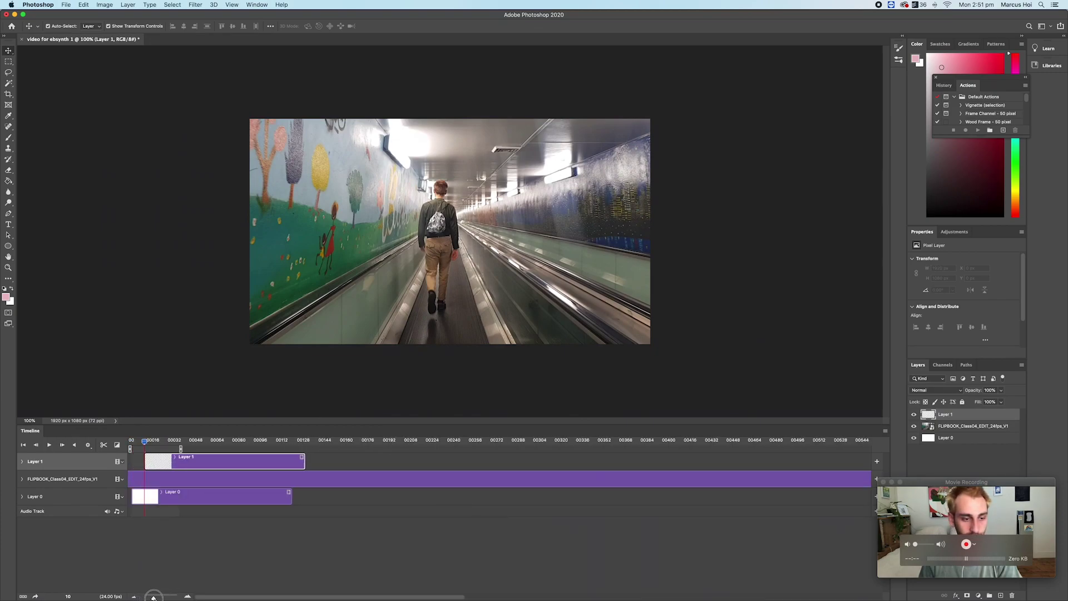
pyautogui.moveTo(305, 463); pyautogui.dragTo(145, 469)
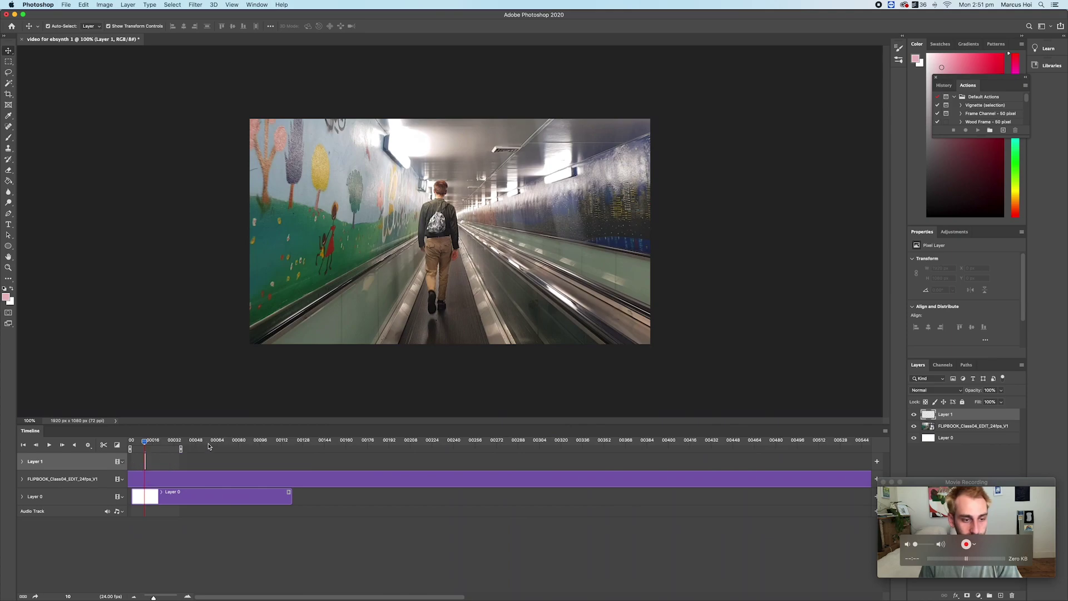
pyautogui.moveTo(154, 597); pyautogui.dragTo(176, 597)
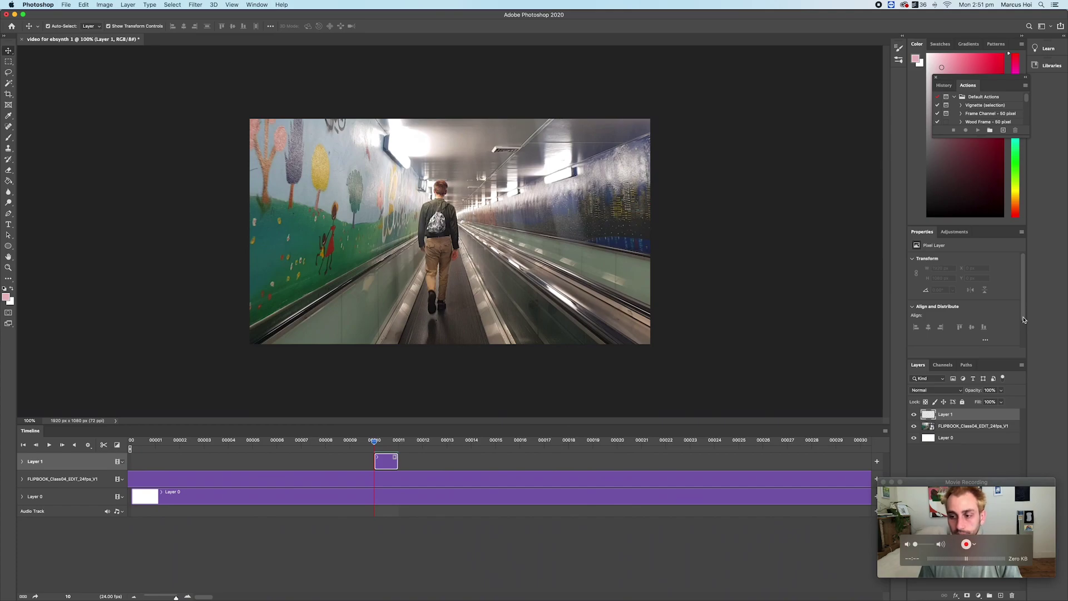
# - Draw a closed dark red outline around the walking man on Layer 1 with the Brush tool
pyautogui.press('super+Tab')
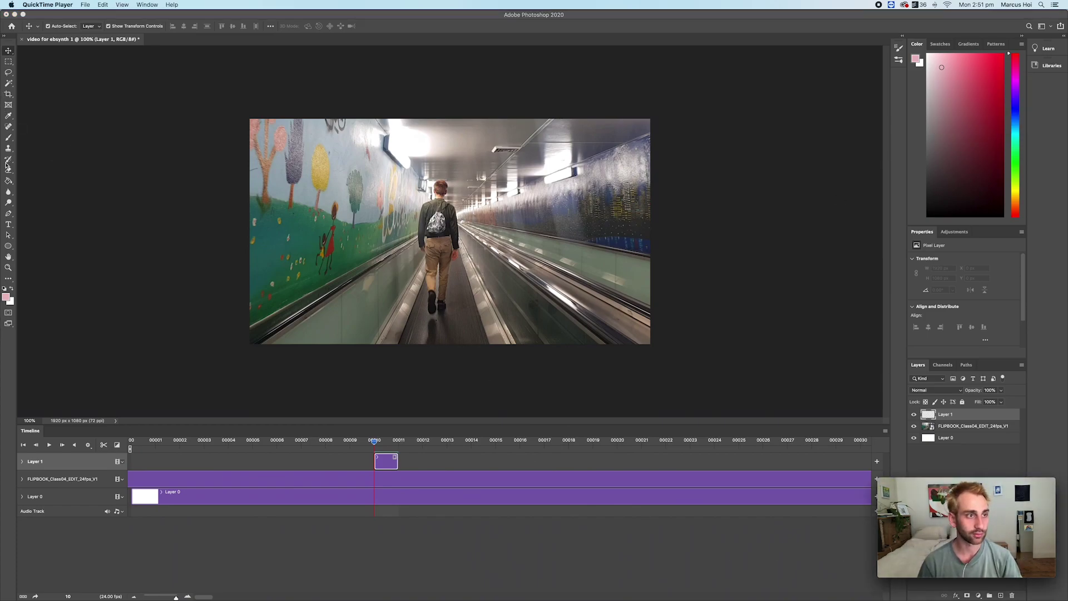
pyautogui.click(9, 137)
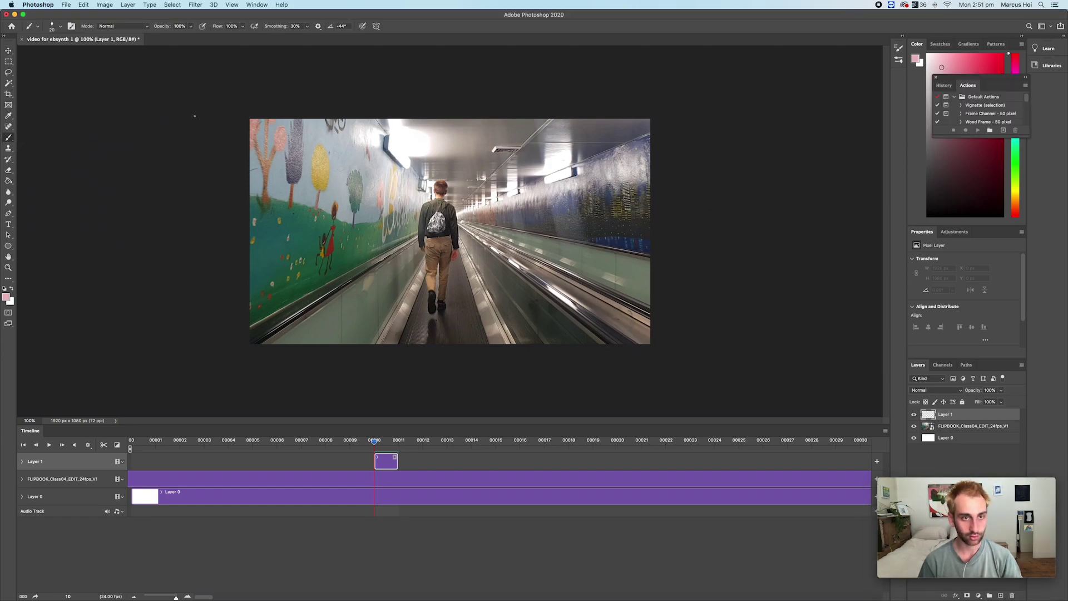
pyautogui.click(980, 54)
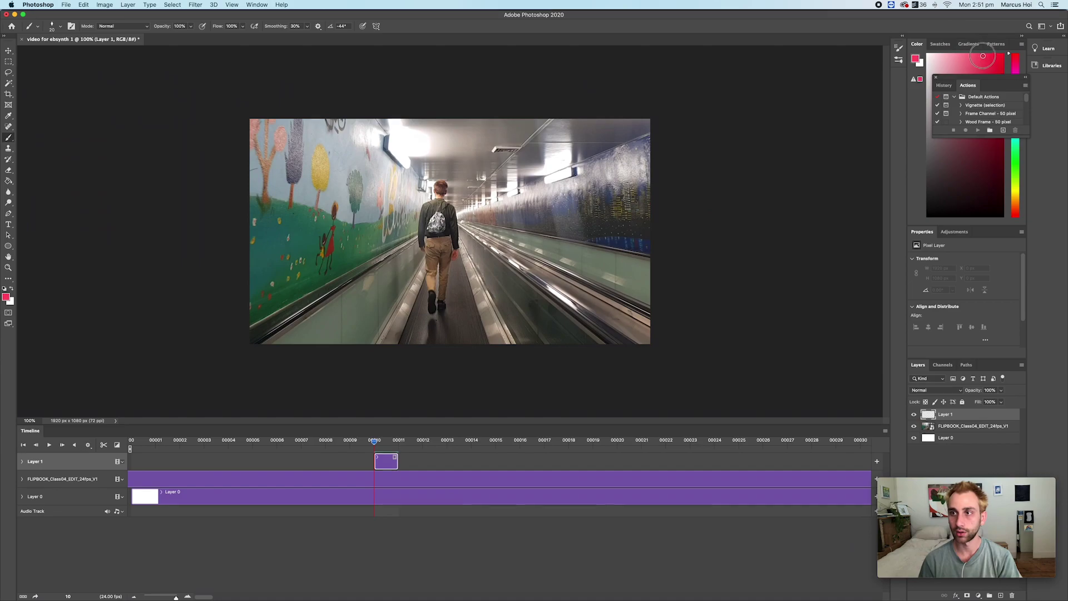
pyautogui.click(973, 155)
pyautogui.moveTo(974, 155); pyautogui.dragTo(981, 137)
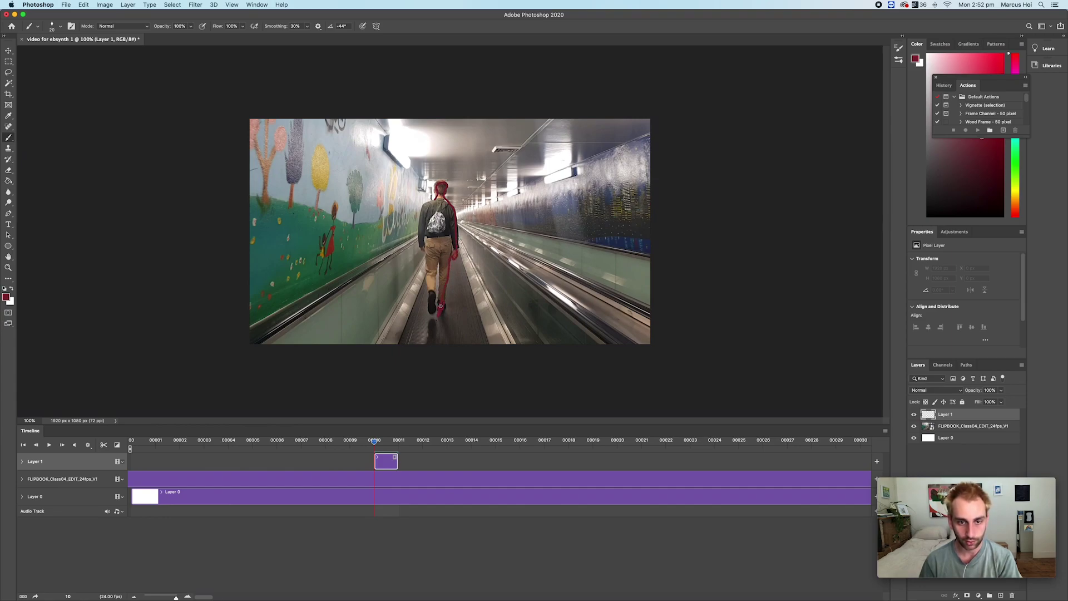
pyautogui.moveTo(432, 312); pyautogui.dragTo(428, 201)
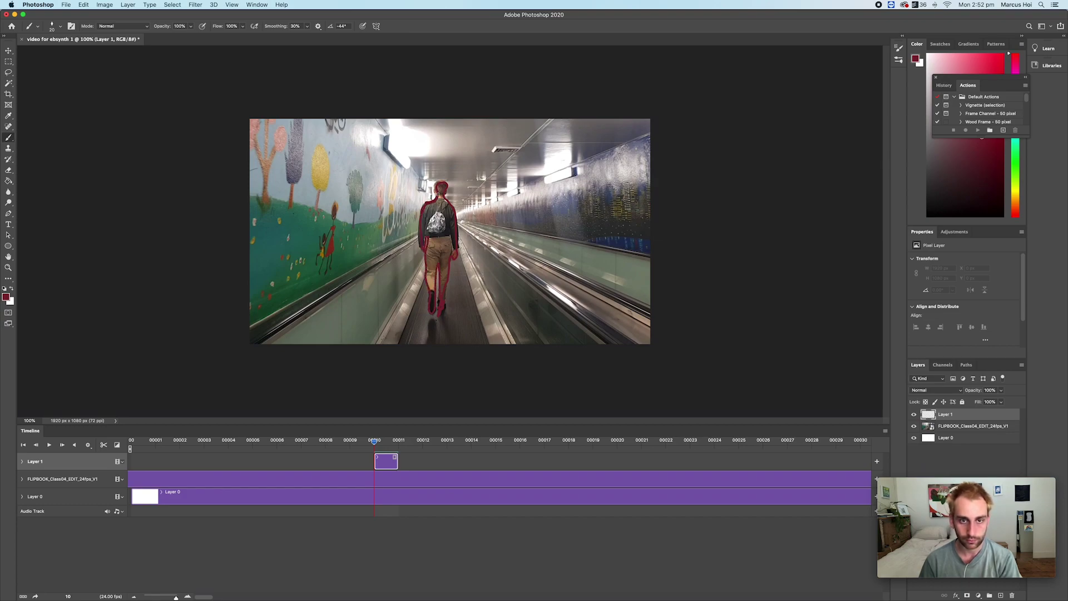
# - Select the inside of the outline with the Magic Wand and fill it by running the "fill gap" action
pyautogui.press('w')
pyautogui.click(441, 185)
pyautogui.scroll(-5, 979, 109)
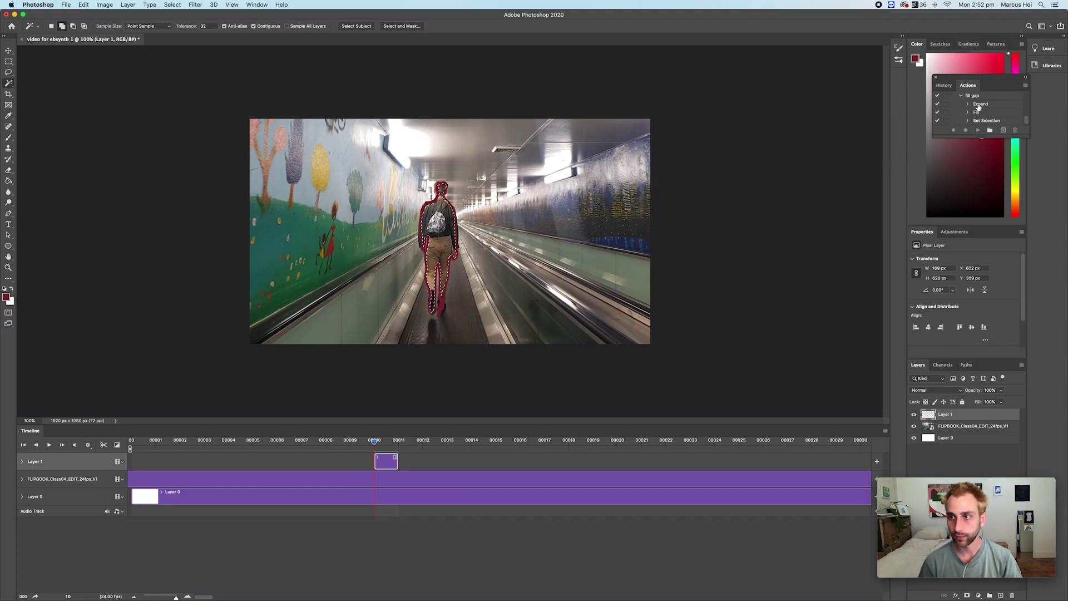
pyautogui.click(973, 96)
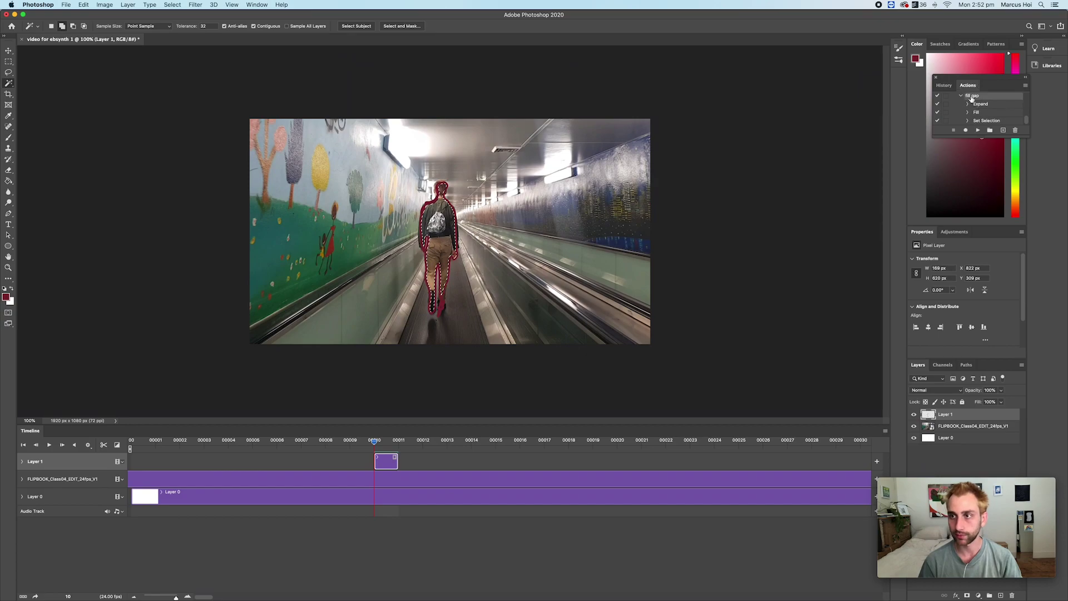
pyautogui.click(978, 131)
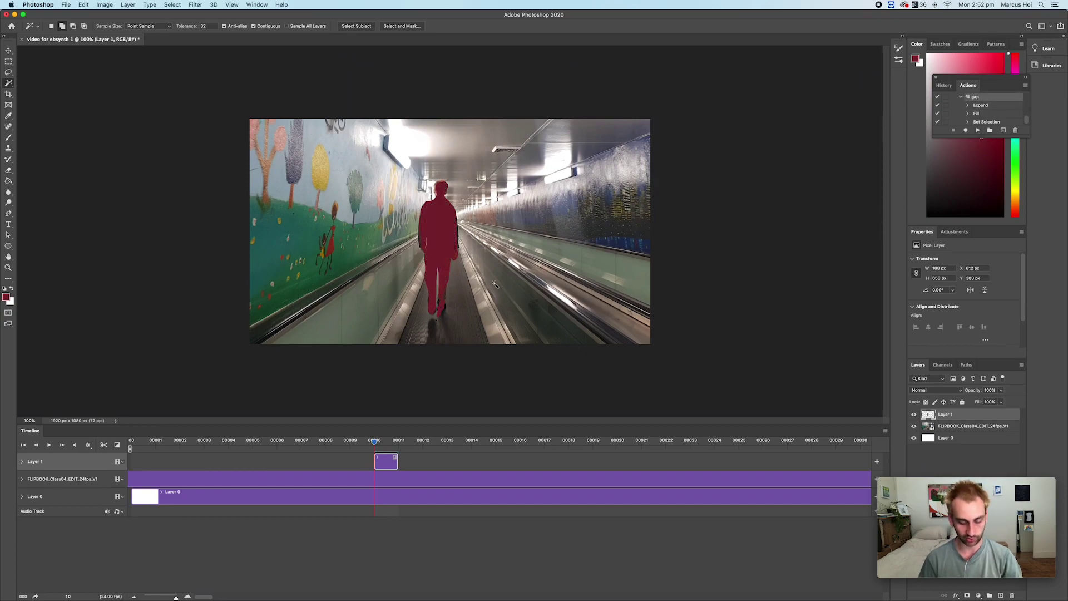
# - Clean up the painted figure's edges from the feet up to the head, using the Eraser and the dark red brush
pyautogui.press('b')
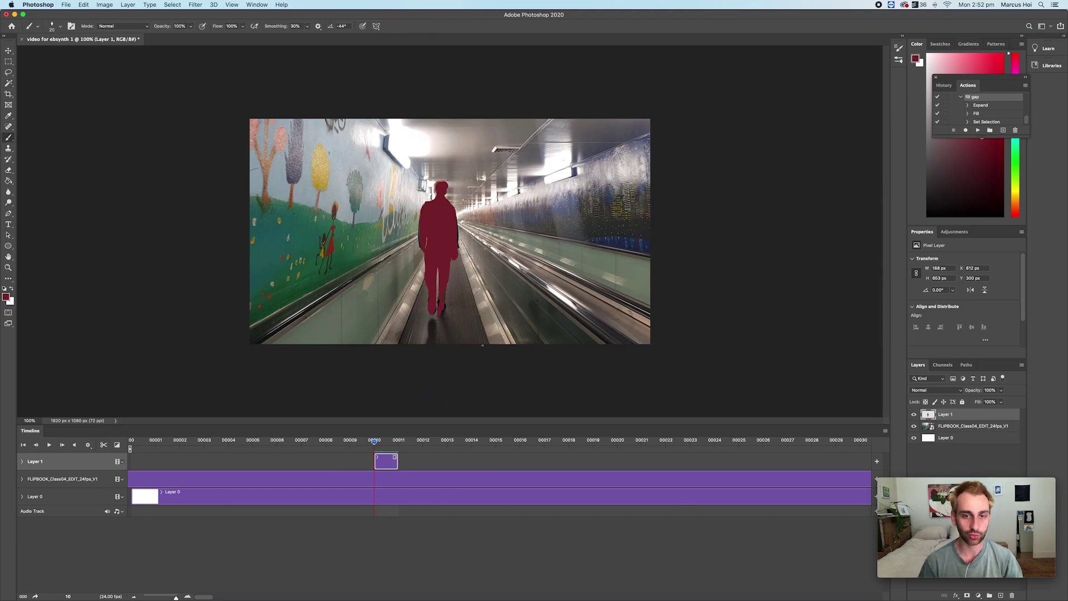
pyautogui.press('z')
pyautogui.moveTo(440, 322); pyautogui.dragTo(446, 325)
pyautogui.press('e')
pyautogui.moveTo(411, 383)
pyautogui.mouseDown()
pyautogui.moveTo(419, 390)
pyautogui.moveTo(427, 334)
pyautogui.moveTo(424, 357)
pyautogui.moveTo(442, 336)
pyautogui.moveTo(439, 244)
pyautogui.mouseUp()
pyautogui.press('b')
pyautogui.press('h')
pyautogui.moveTo(289, 306)
pyautogui.mouseDown()
pyautogui.moveTo(292, 332)
pyautogui.moveTo(290, 290)
pyautogui.moveTo(294, 372)
pyautogui.mouseUp()
pyautogui.moveTo(359, 157)
pyautogui.mouseDown()
pyautogui.moveTo(351, 122)
pyautogui.moveTo(390, 135)
pyautogui.mouseUp()
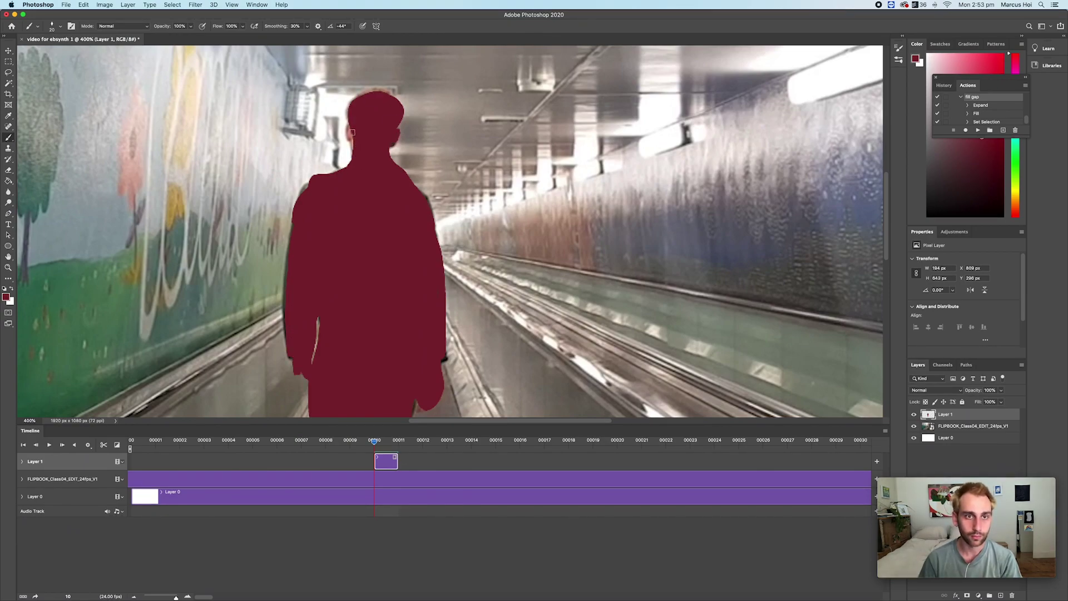
# - Set the video layer's opacity to 50% with the white Layer 0 hidden, and reselect Layer 1
pyautogui.click(954, 426)
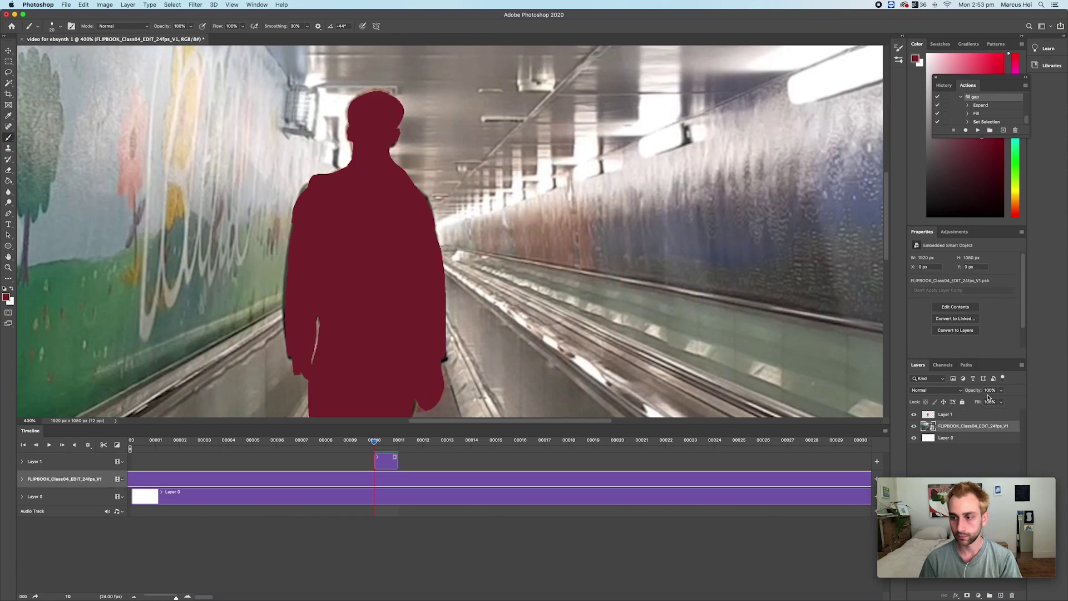
pyautogui.click(1001, 401)
pyautogui.moveTo(1001, 401)
pyautogui.mouseDown()
pyautogui.moveTo(965, 404)
pyautogui.moveTo(983, 403)
pyautogui.mouseUp()
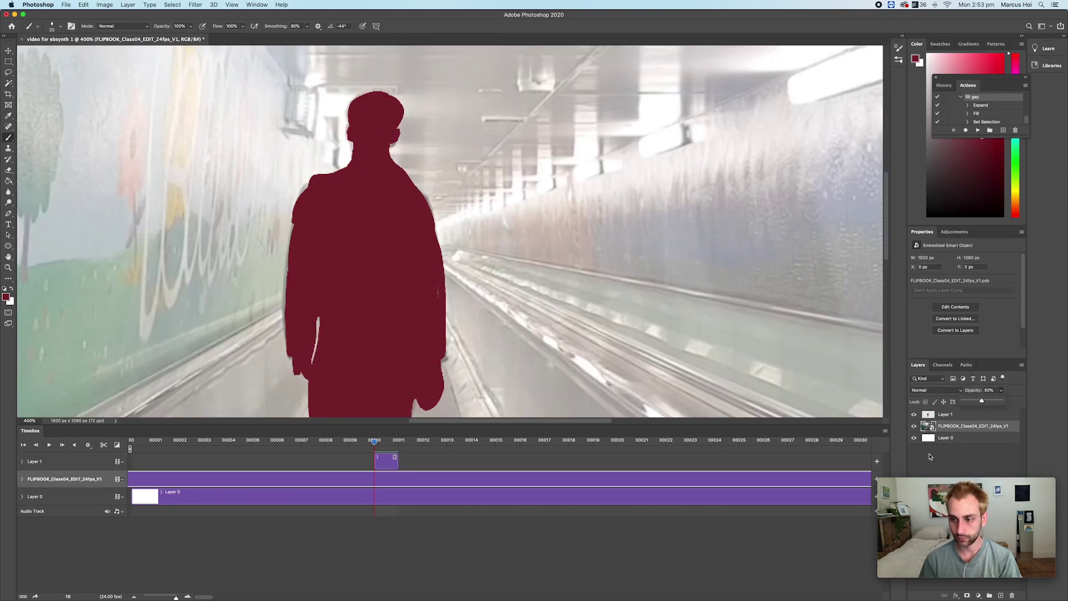
pyautogui.click(974, 417)
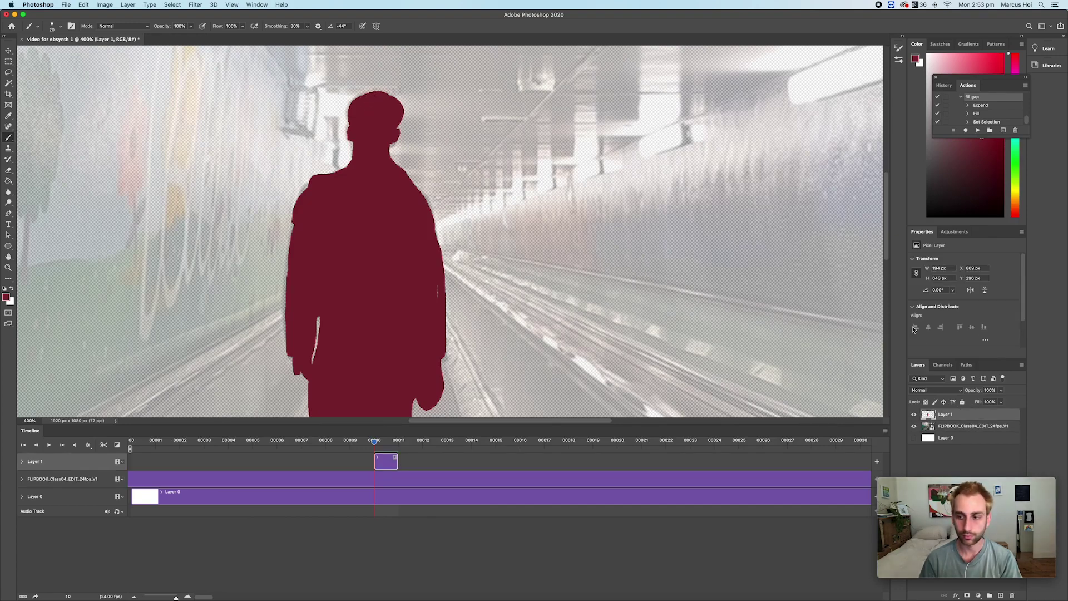
# - Lower Layer 1's opacity to 47%, restore the video layer's opacity to 100%, and reselect Layer 1
pyautogui.click(1002, 393)
pyautogui.moveTo(1001, 402); pyautogui.dragTo(977, 405)
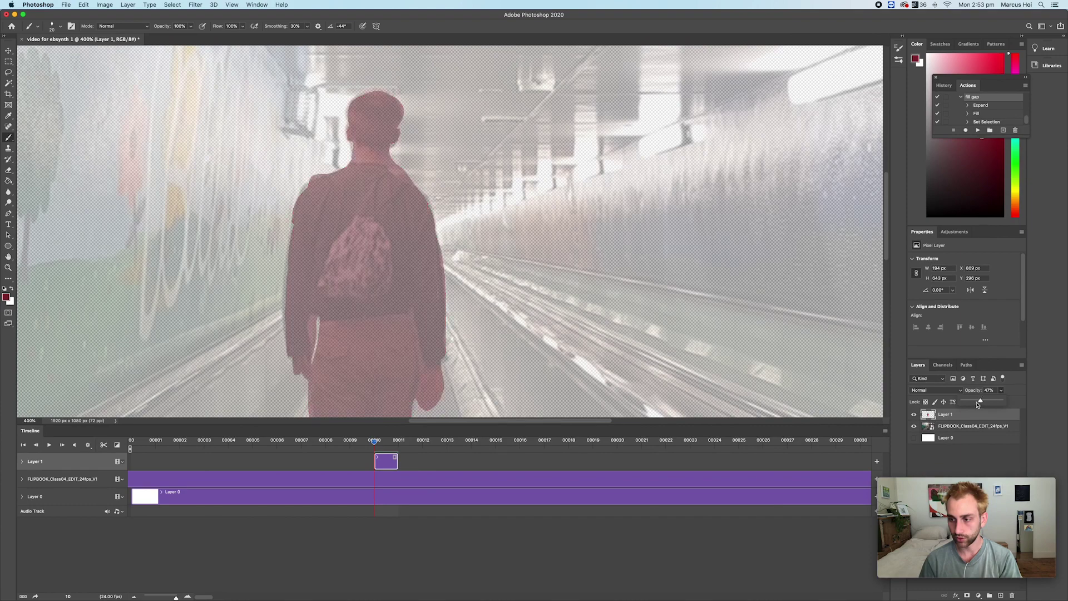
pyautogui.click(967, 427)
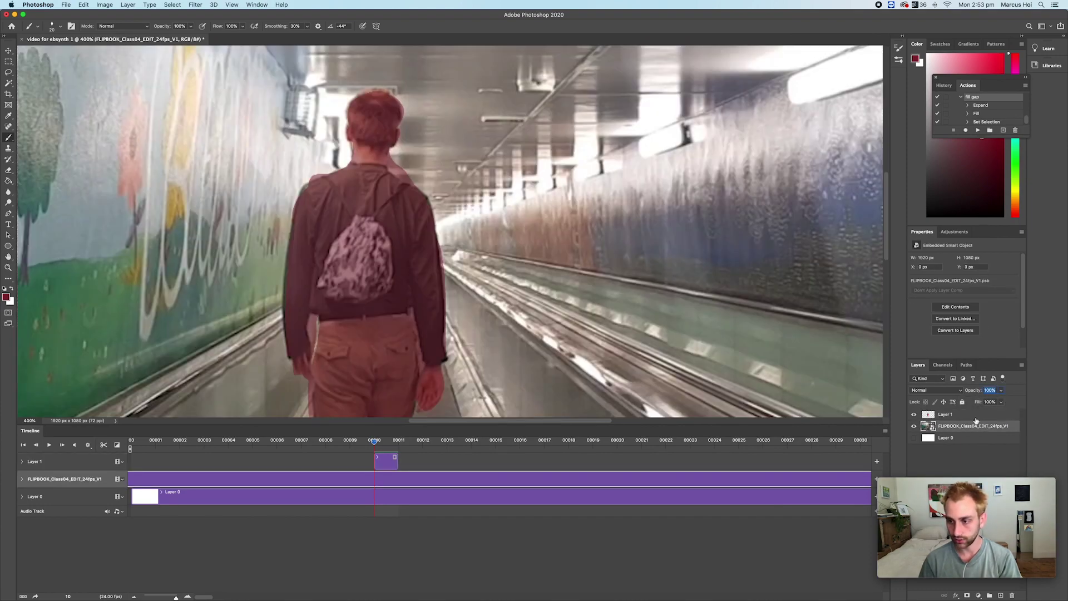
pyautogui.click(972, 417)
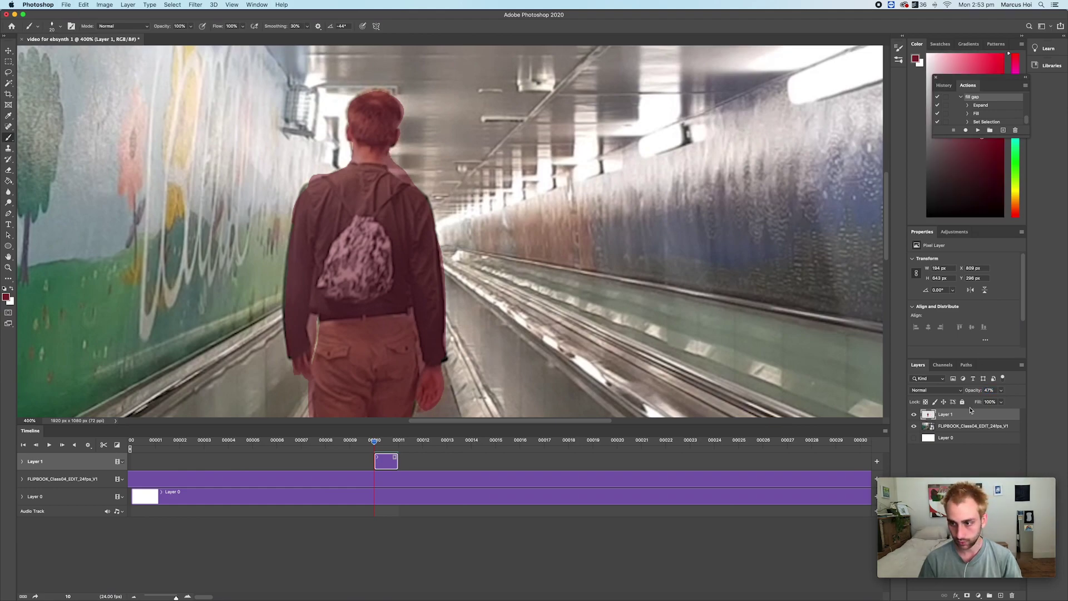
# - Erase the excess dark red paint around the man's neck, shoulders and outer arm with a 15 px Eraser
pyautogui.press('e')
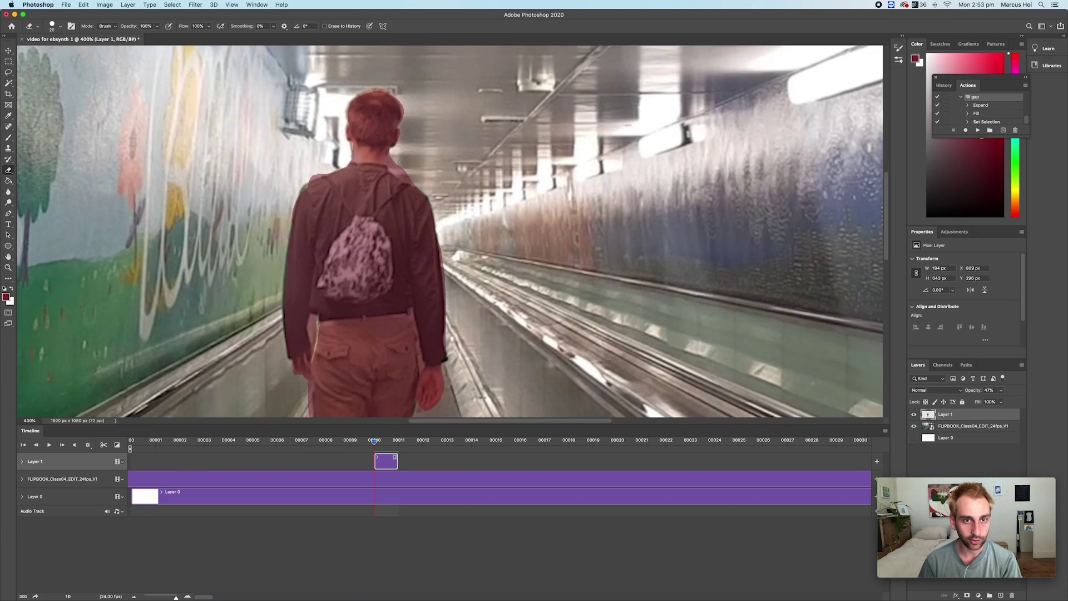
pyautogui.rightClick(409, 161)
pyautogui.moveTo(451, 170)
pyautogui.mouseDown()
pyautogui.moveTo(396, 167)
pyautogui.moveTo(422, 193)
pyautogui.mouseUp()
pyautogui.press('Return')
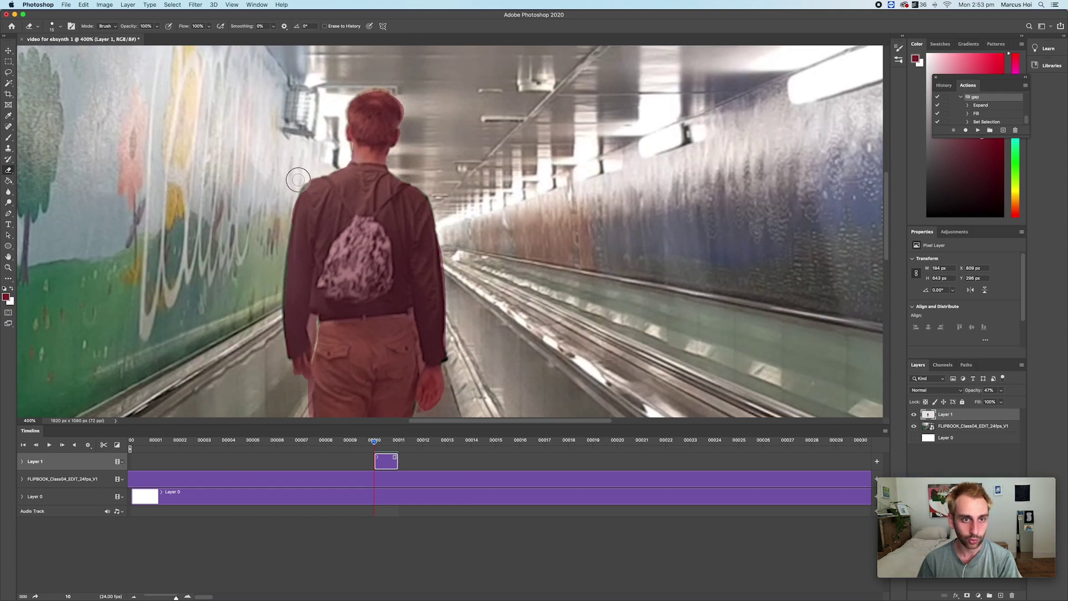
pyautogui.moveTo(444, 247); pyautogui.dragTo(442, 292)
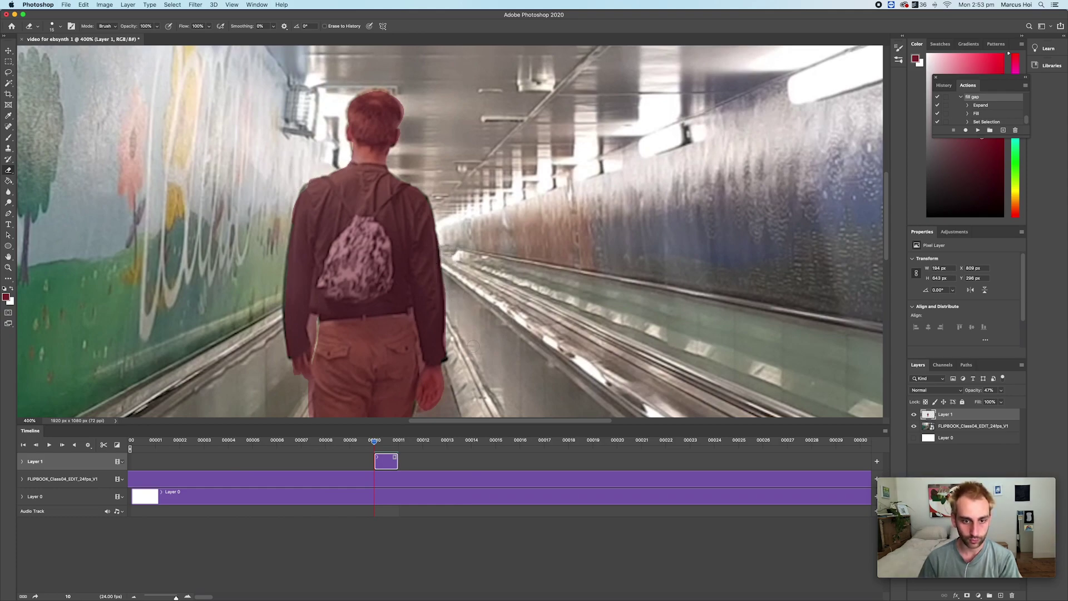
# - Erase the paint in the narrow gaps between the man's arms and body and between his legs with a 6 px Eraser
pyautogui.rightClick(314, 334)
pyautogui.moveTo(394, 342); pyautogui.dragTo(345, 344)
pyautogui.write('6')
pyautogui.press('Return')
pyautogui.moveTo(314, 336)
pyautogui.mouseDown()
pyautogui.moveTo(315, 318)
pyautogui.moveTo(313, 338)
pyautogui.mouseUp()
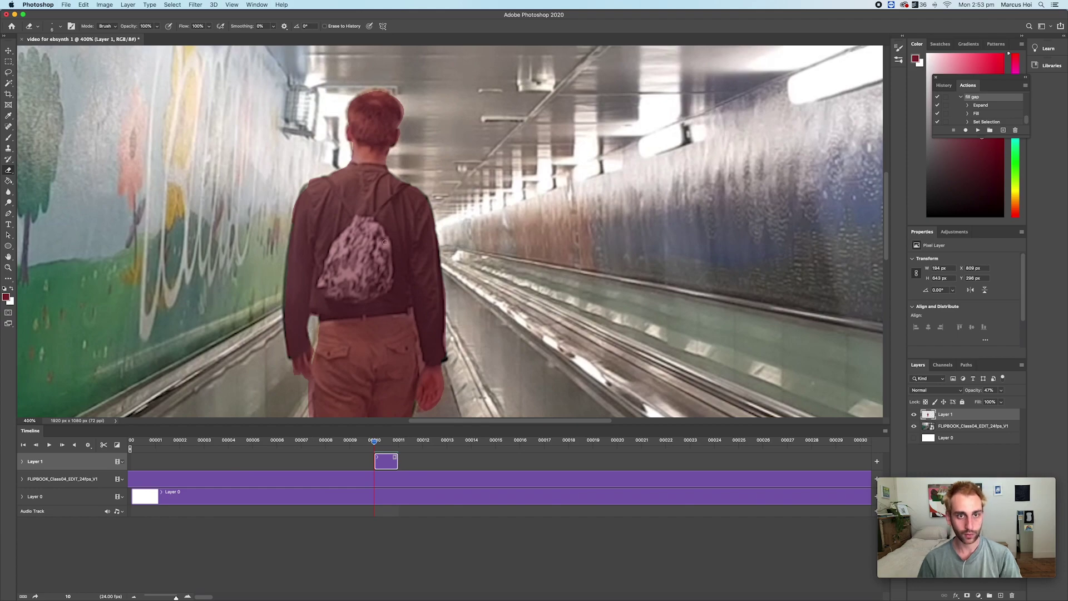
pyautogui.moveTo(394, 318); pyautogui.dragTo(432, 355)
pyautogui.moveTo(340, 175); pyautogui.dragTo(336, 199)
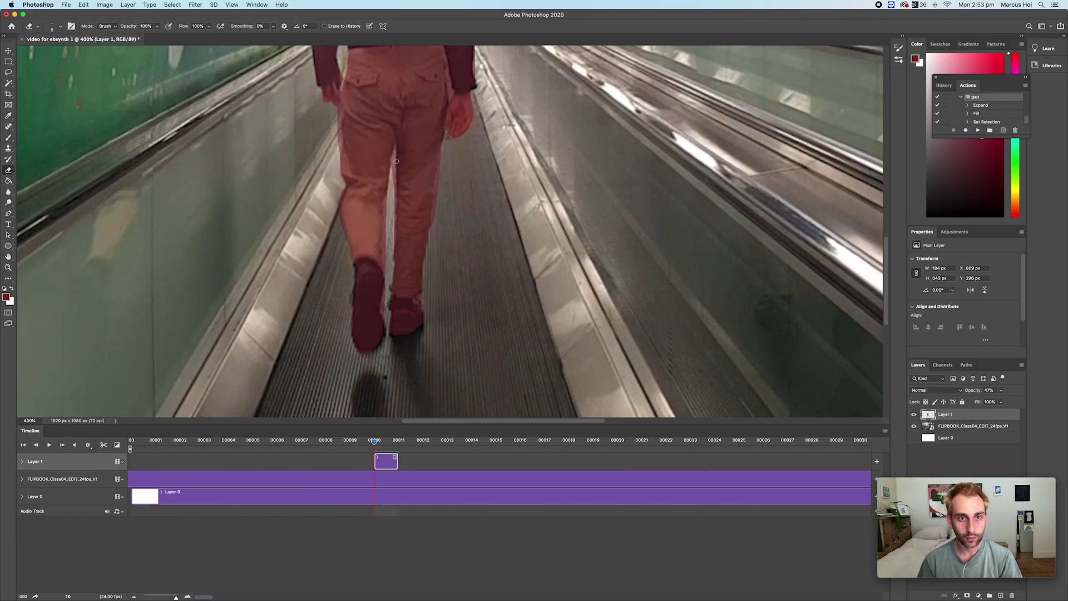
pyautogui.moveTo(393, 163); pyautogui.dragTo(387, 232)
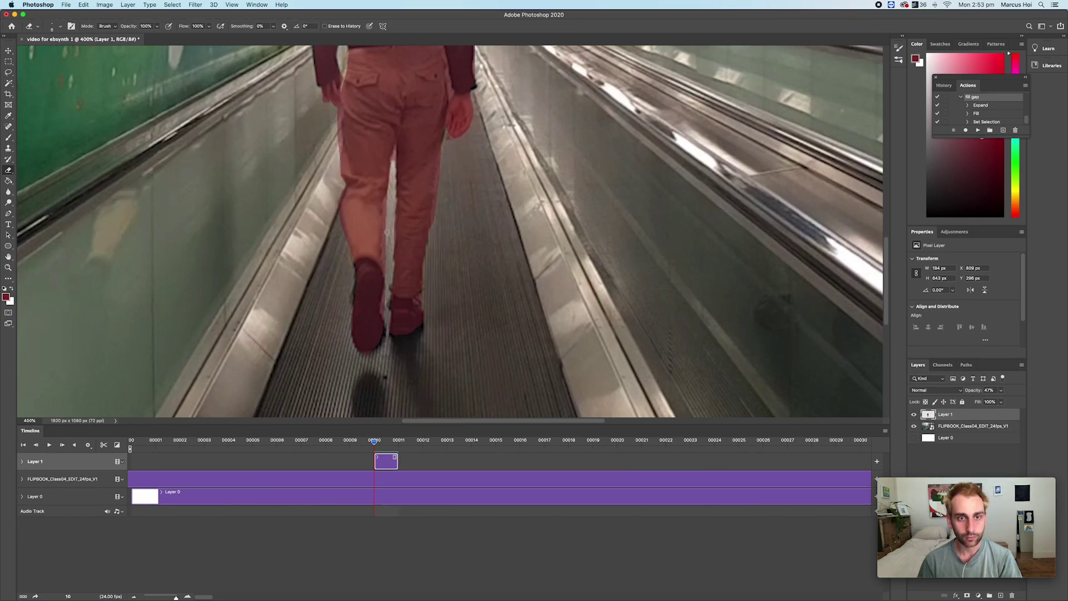
# - Set Layer 1's opacity to 0% and add a new empty layer above it
pyautogui.click(31, 420)
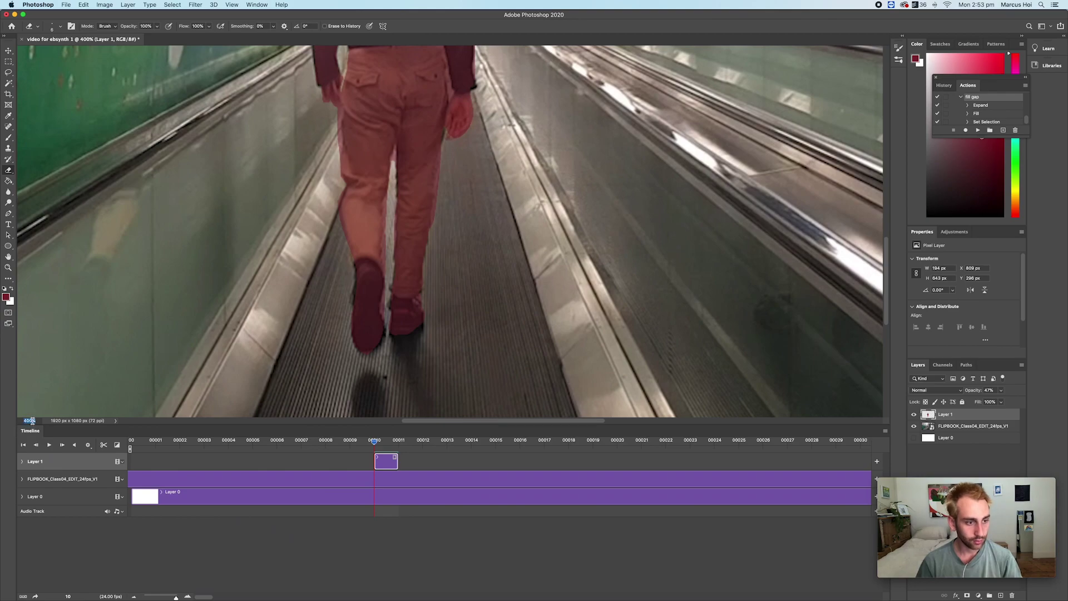
pyautogui.write('125')
pyautogui.press('Return')
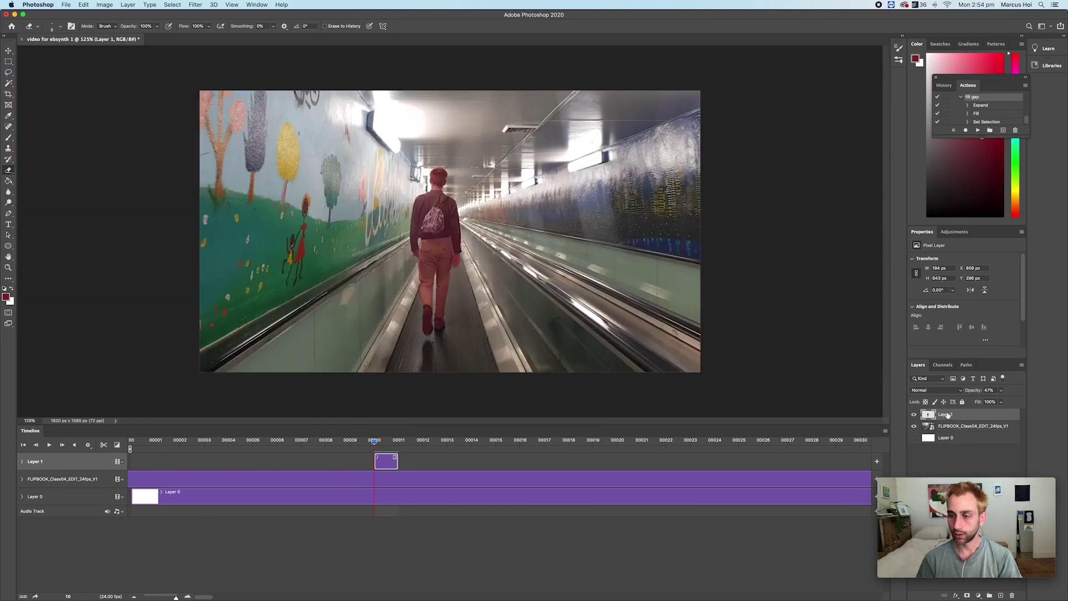
pyautogui.click(1001, 390)
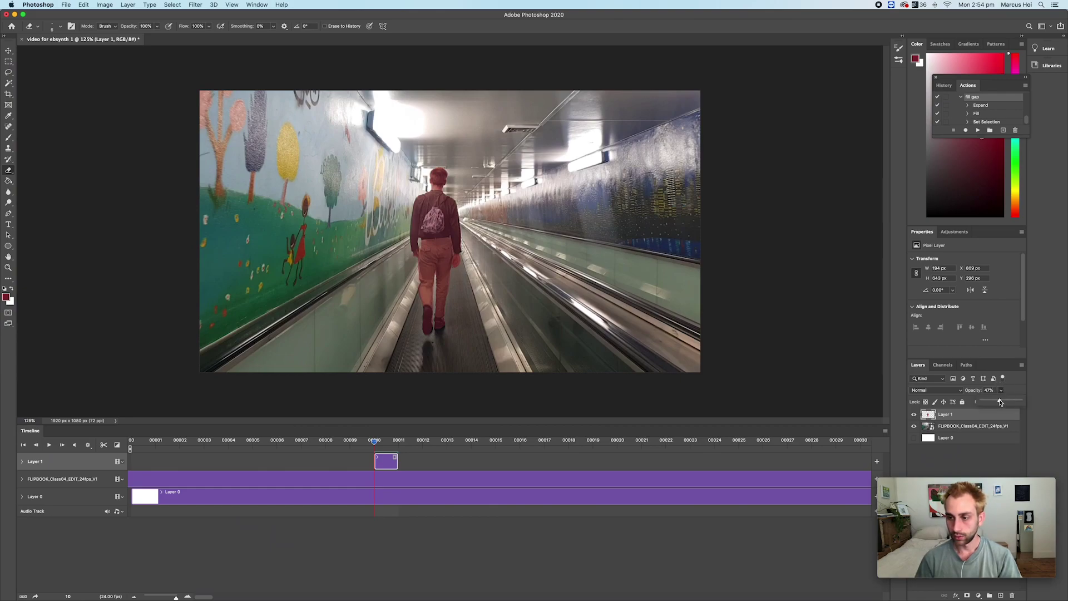
pyautogui.moveTo(1000, 402); pyautogui.dragTo(976, 402)
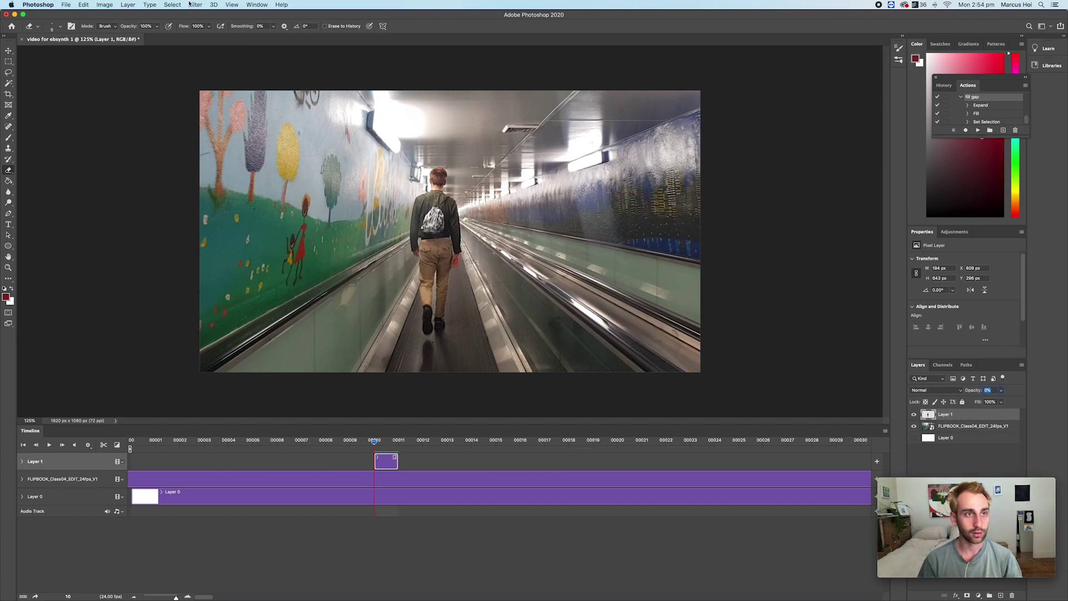
pyautogui.click(1001, 595)
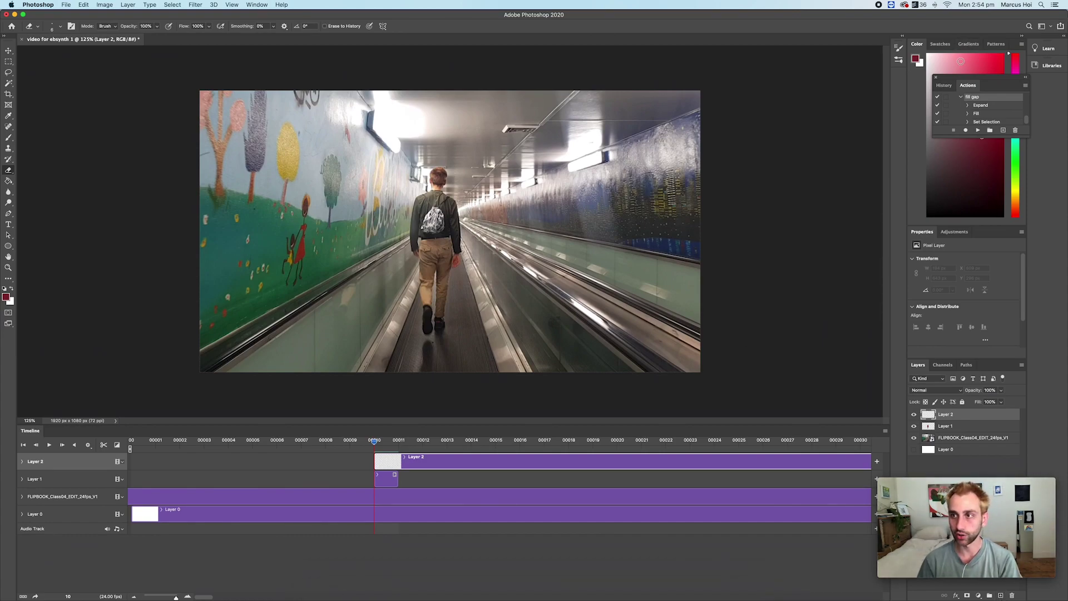
# - Swap the foreground colour to white and set the Eraser size to 3 px
pyautogui.press('x')
pyautogui.rightClick(461, 244)
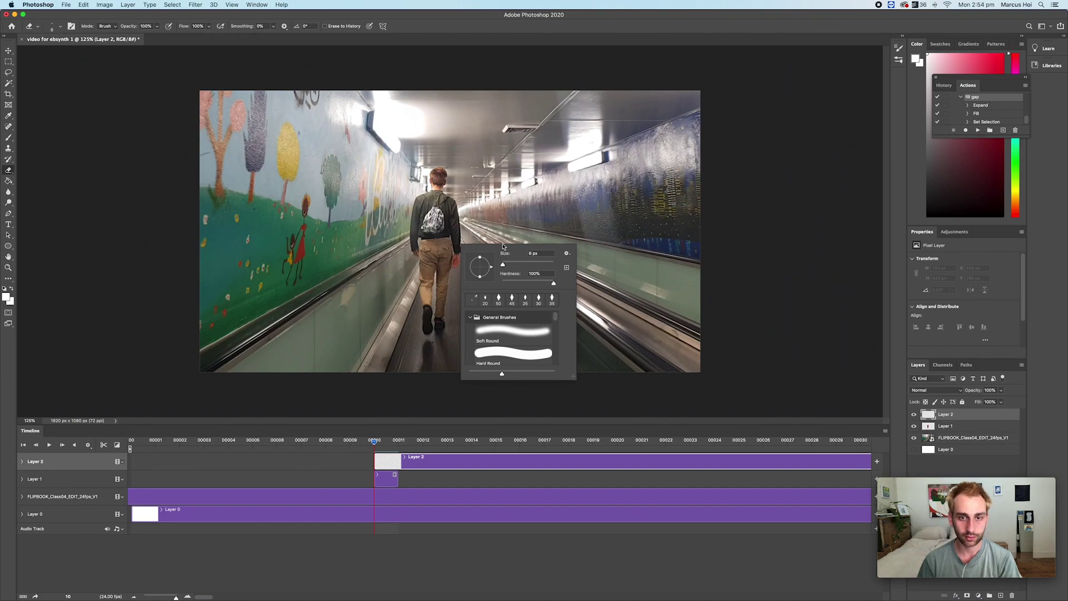
pyautogui.write('3')
pyautogui.press('Return')
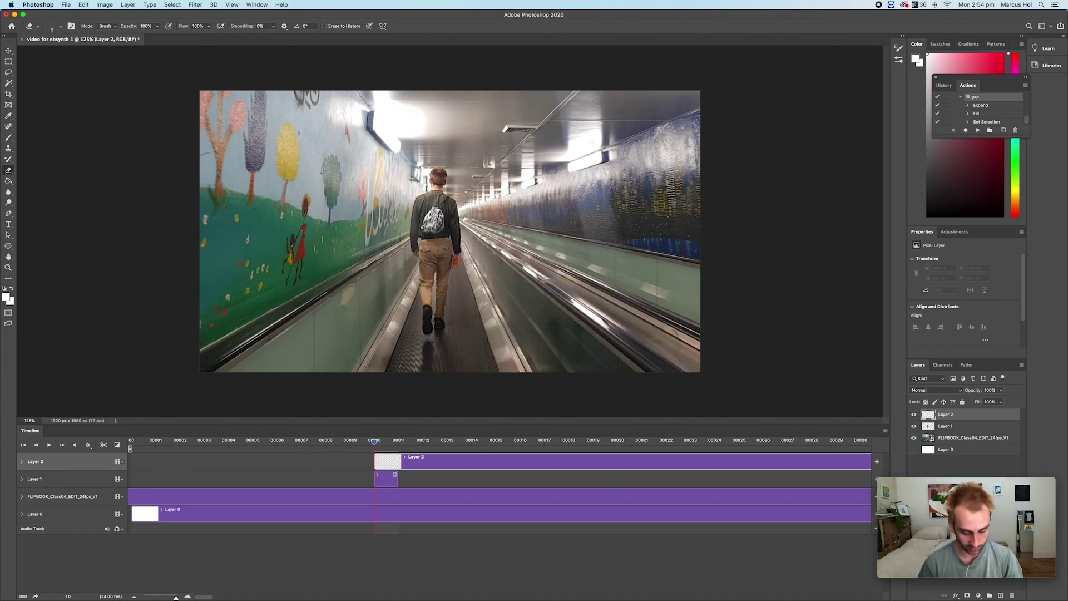
# - Switch to the Brush tool and set its size to 5 px for line work on the man's upper body
pyautogui.press('z')
pyautogui.click(437, 184)
pyautogui.click(431, 204)
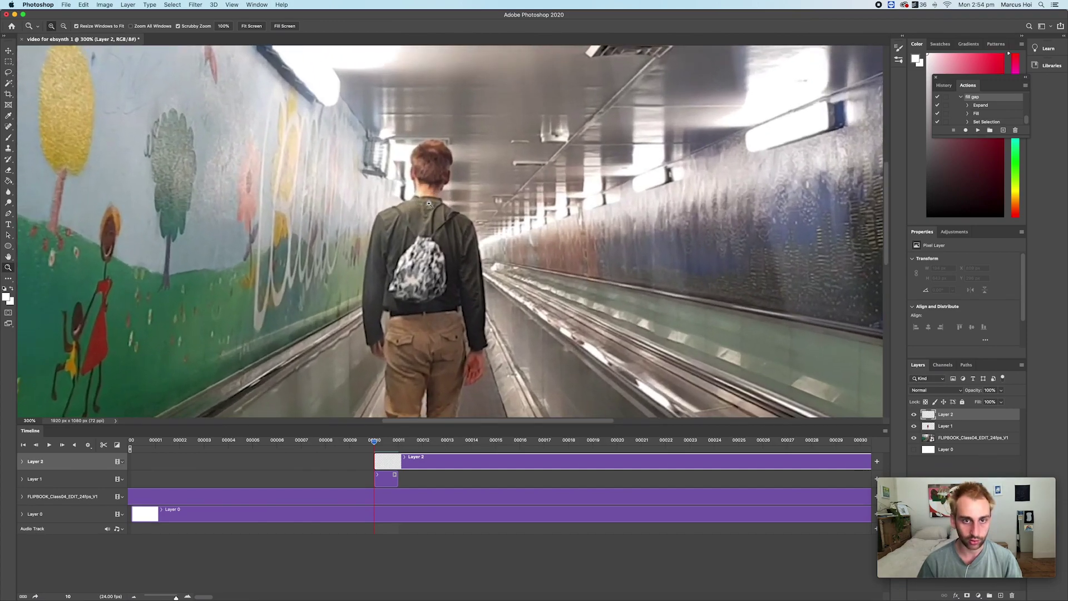
pyautogui.click(431, 204)
pyautogui.press('b')
pyautogui.rightClick(425, 173)
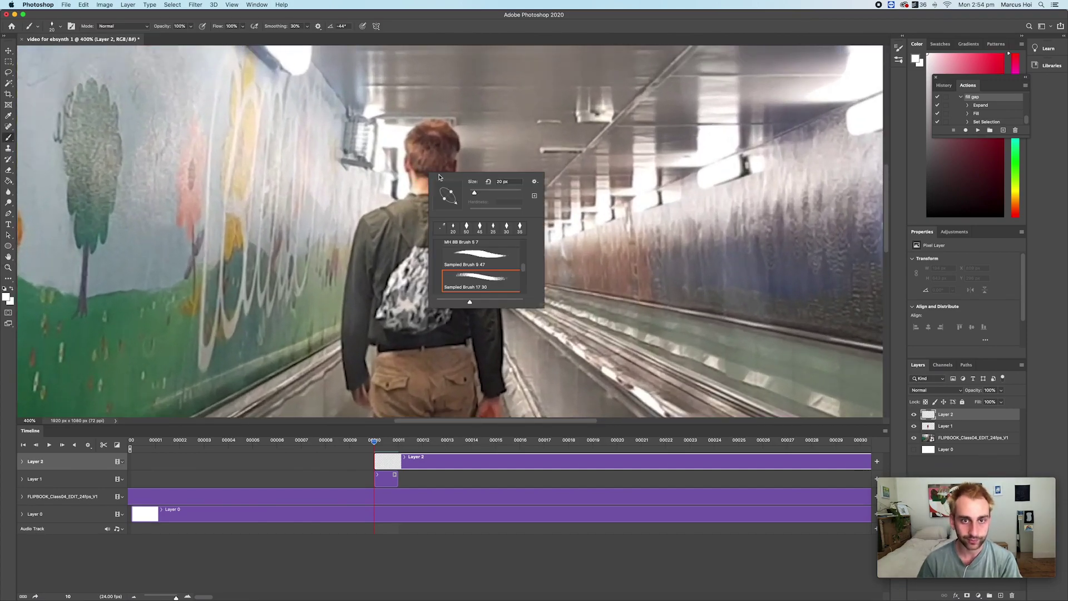
pyautogui.write('3')
pyautogui.press('Return')
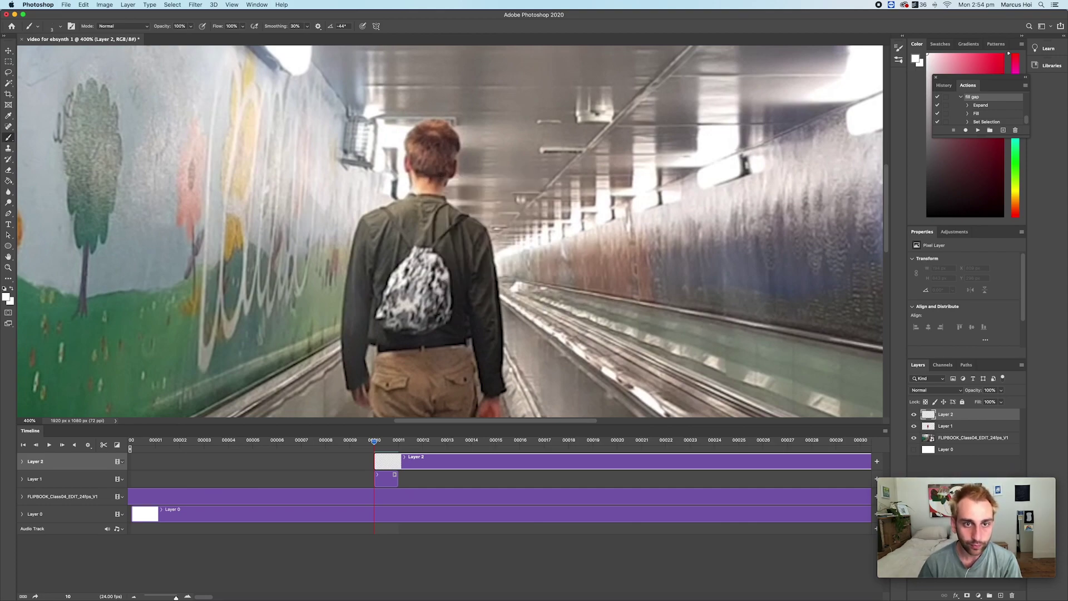
pyautogui.rightClick(504, 212)
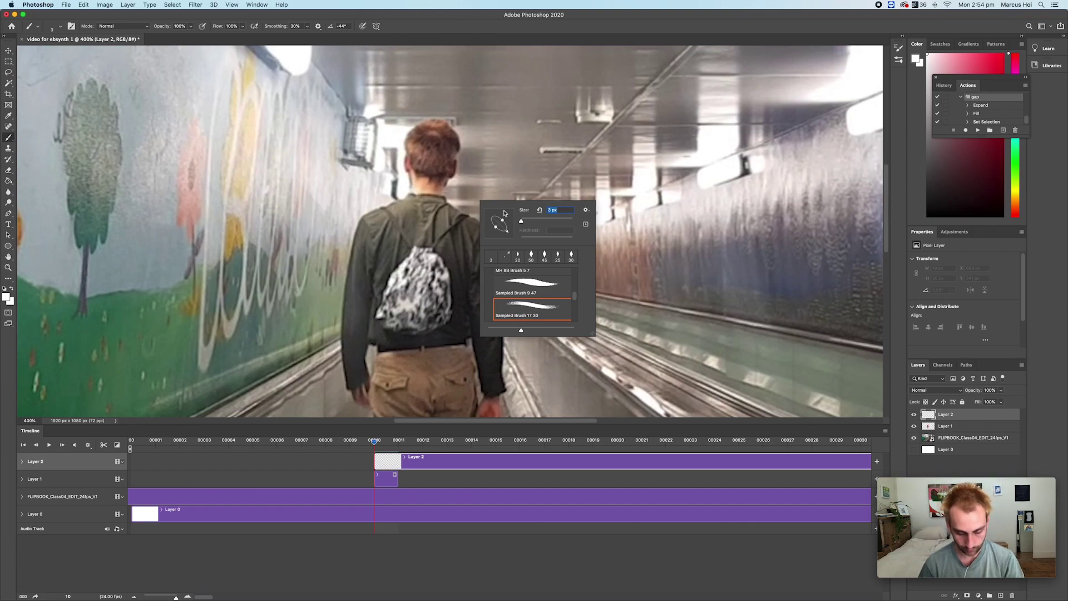
pyautogui.write('5')
pyautogui.press('Return')
# - Draw white detail lines on Layer 2 along the man's hairline, backpack straps, backpack and waistband
pyautogui.moveTo(411, 165); pyautogui.dragTo(447, 176)
pyautogui.moveTo(392, 221)
pyautogui.mouseDown()
pyautogui.moveTo(449, 290)
pyautogui.moveTo(414, 250)
pyautogui.mouseUp()
pyautogui.moveTo(460, 218); pyautogui.dragTo(433, 251)
pyautogui.moveTo(378, 346); pyautogui.dragTo(465, 349)
# - Draw white lines on Layer 2 for the trouser pockets and around both hands and shoes
pyautogui.scroll(-10, 423, 251)
pyautogui.moveTo(376, 90)
pyautogui.mouseDown()
pyautogui.moveTo(384, 102)
pyautogui.moveTo(412, 101)
pyautogui.mouseUp()
pyautogui.moveTo(447, 94); pyautogui.dragTo(476, 83)
pyautogui.moveTo(486, 112)
pyautogui.mouseDown()
pyautogui.moveTo(501, 107)
pyautogui.moveTo(476, 114)
pyautogui.mouseUp()
pyautogui.moveTo(354, 103)
pyautogui.mouseDown()
pyautogui.moveTo(368, 95)
pyautogui.moveTo(352, 100)
pyautogui.mouseUp()
pyautogui.moveTo(398, 295)
pyautogui.mouseDown()
pyautogui.moveTo(412, 315)
pyautogui.moveTo(386, 305)
pyautogui.moveTo(423, 351)
pyautogui.moveTo(411, 297)
pyautogui.mouseUp()
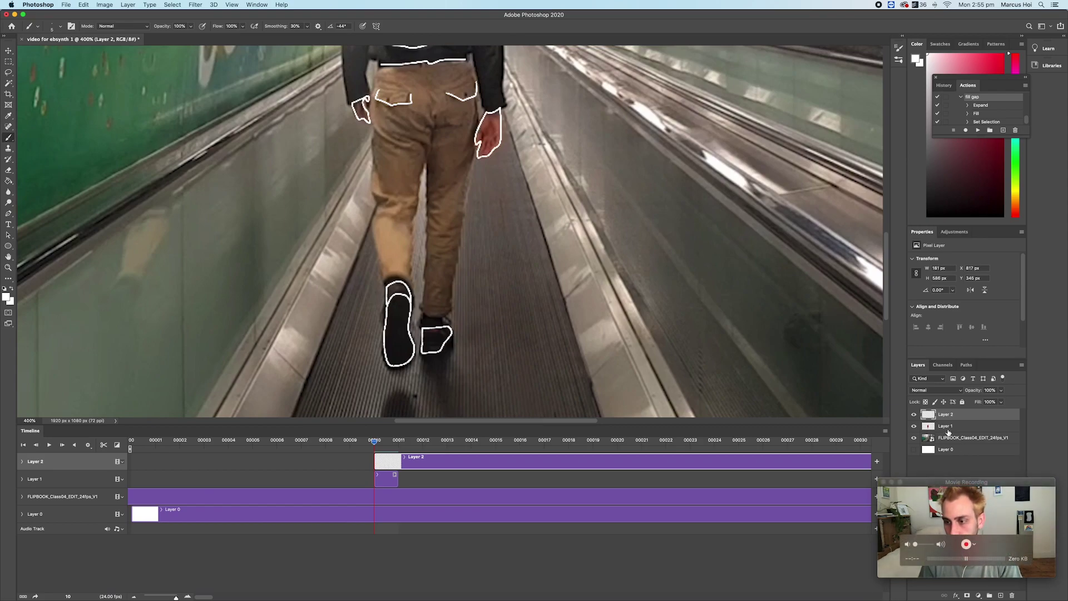
# - Select Layer 1 and set its opacity back to 100%
pyautogui.click(957, 428)
pyautogui.click(1000, 401)
pyautogui.click(940, 520)
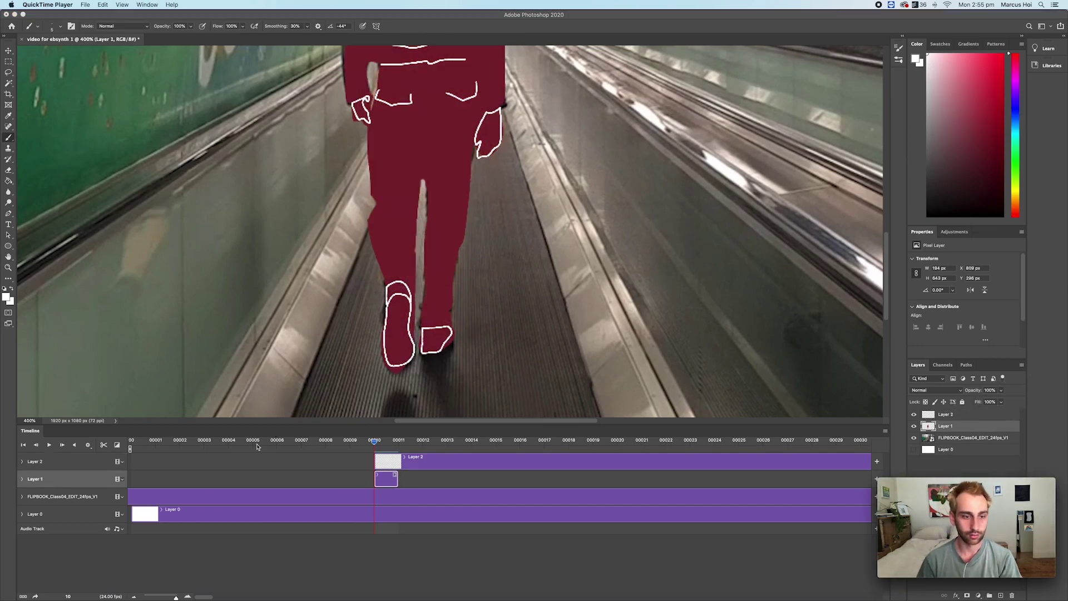
# - Try a white brush stroke across the man's head on Layer 1 and undo it
pyautogui.click(33, 422)
pyautogui.write('125')
pyautogui.press('Return')
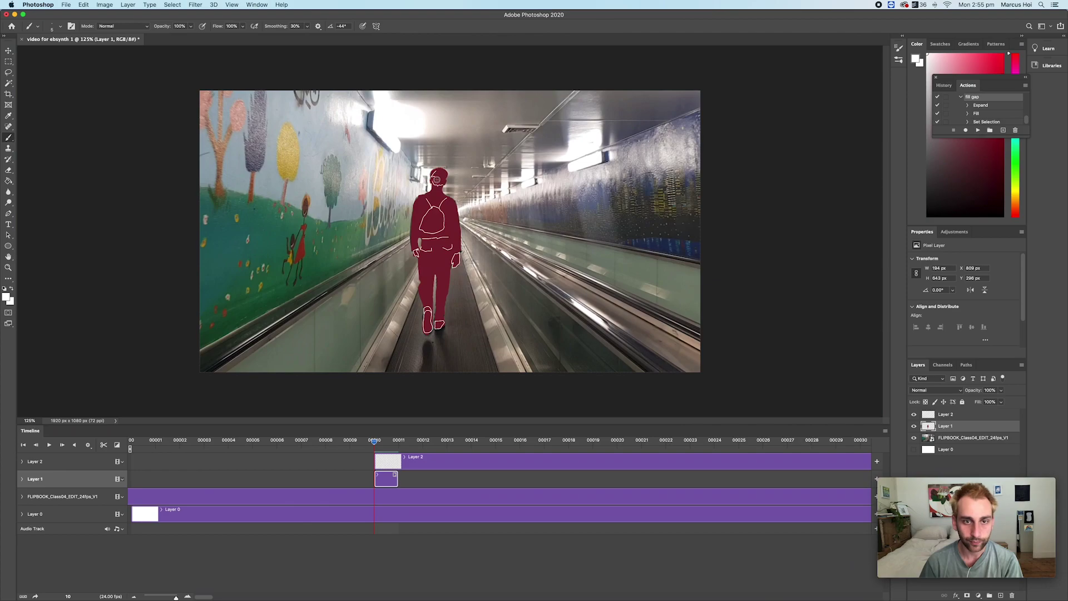
pyautogui.moveTo(426, 179); pyautogui.dragTo(444, 171)
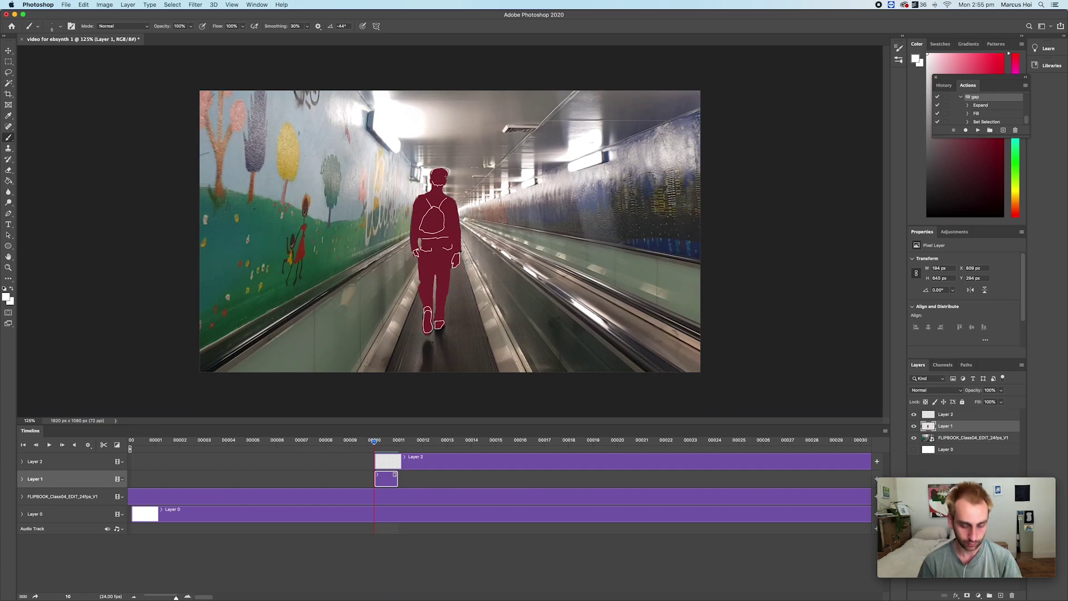
pyautogui.press('super+z')
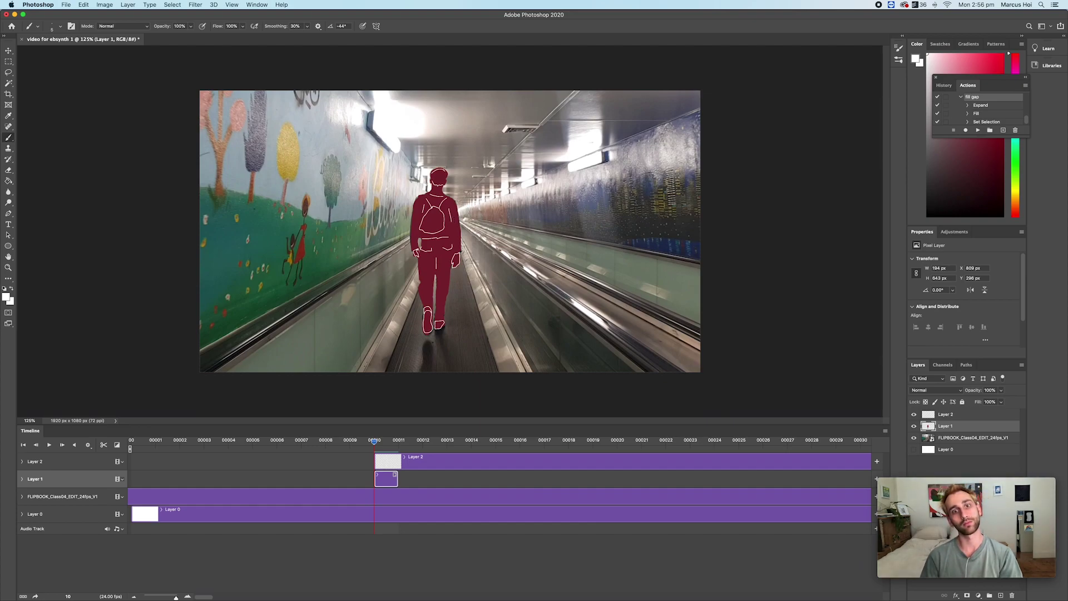
# - Hide the video layer and start saving the painted frame as a copy in PNG format
pyautogui.click(914, 437)
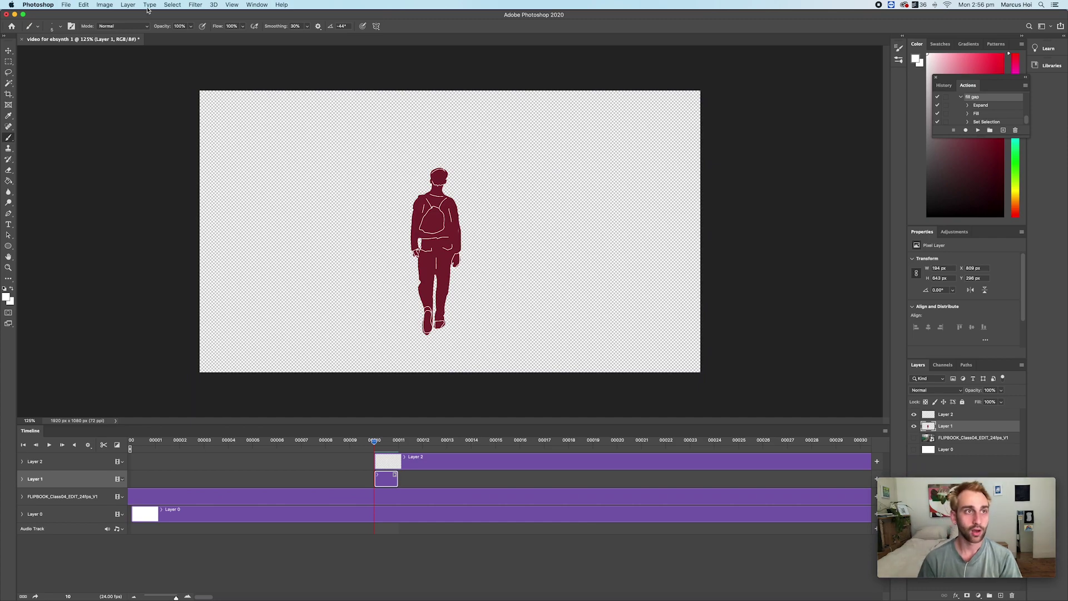
pyautogui.click(66, 5)
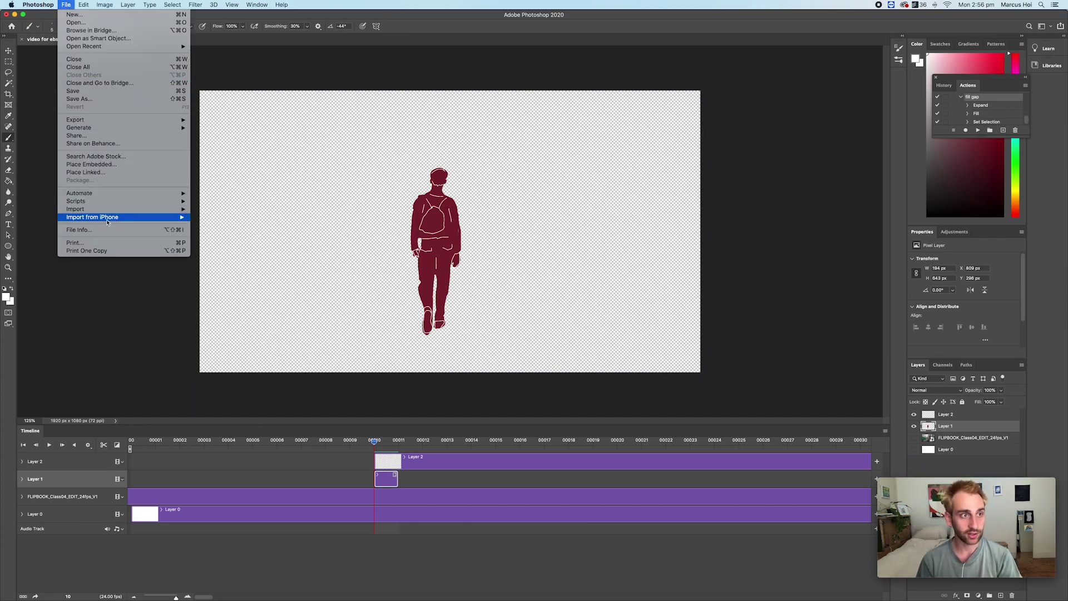
pyautogui.click(103, 99)
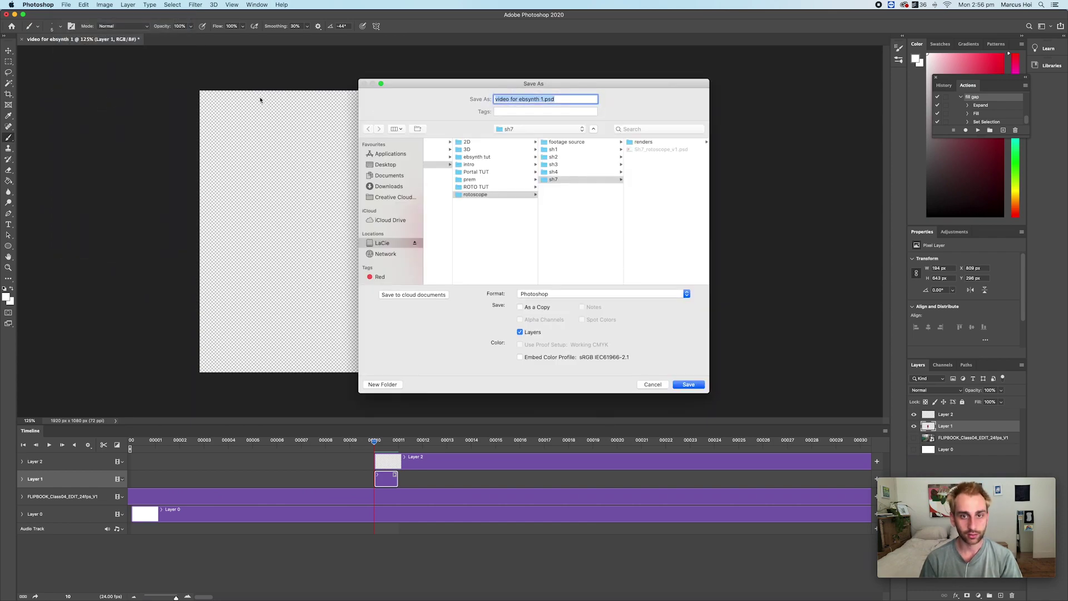
pyautogui.click(555, 295)
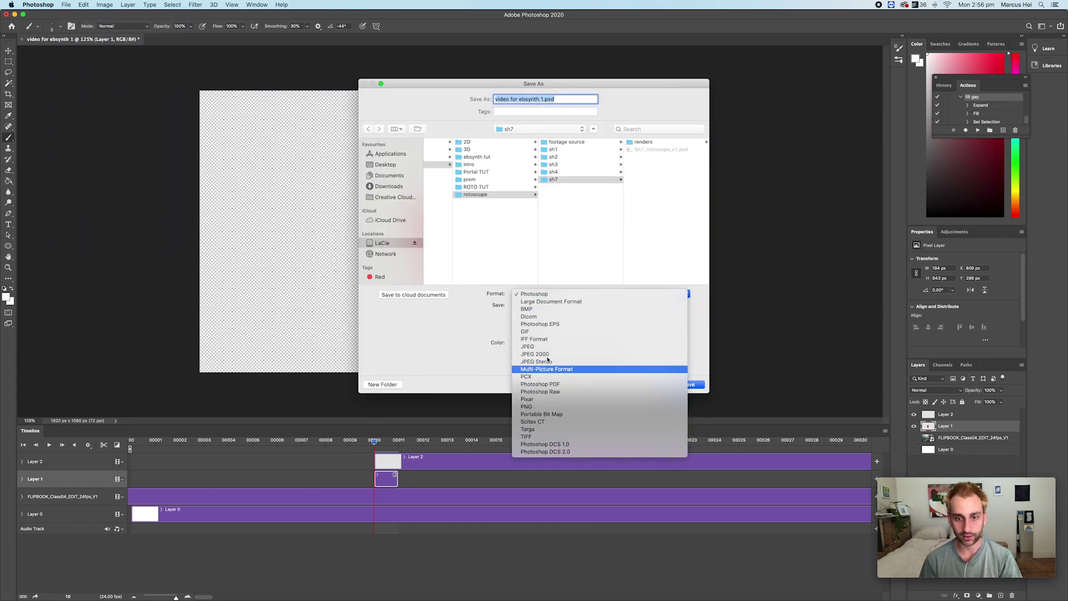
pyautogui.click(551, 407)
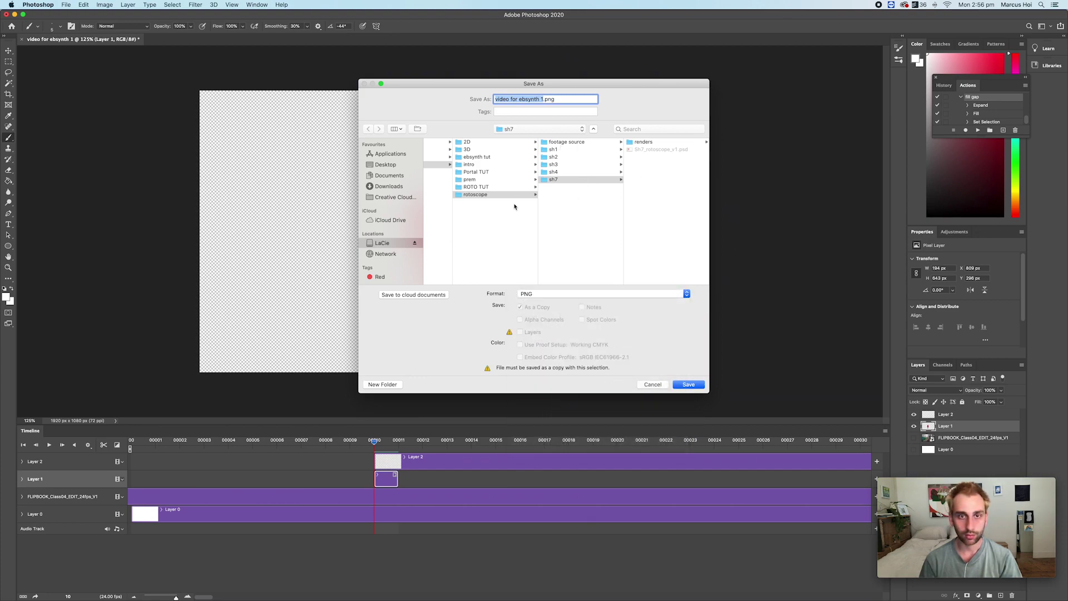
# - Save "video for ebsynth 1.png" with large file size in a new "style frame" folder inside "ebsynth tut"
pyautogui.hscroll(-3, 514, 206)
pyautogui.hscroll(2, 448, 248)
pyautogui.click(495, 157)
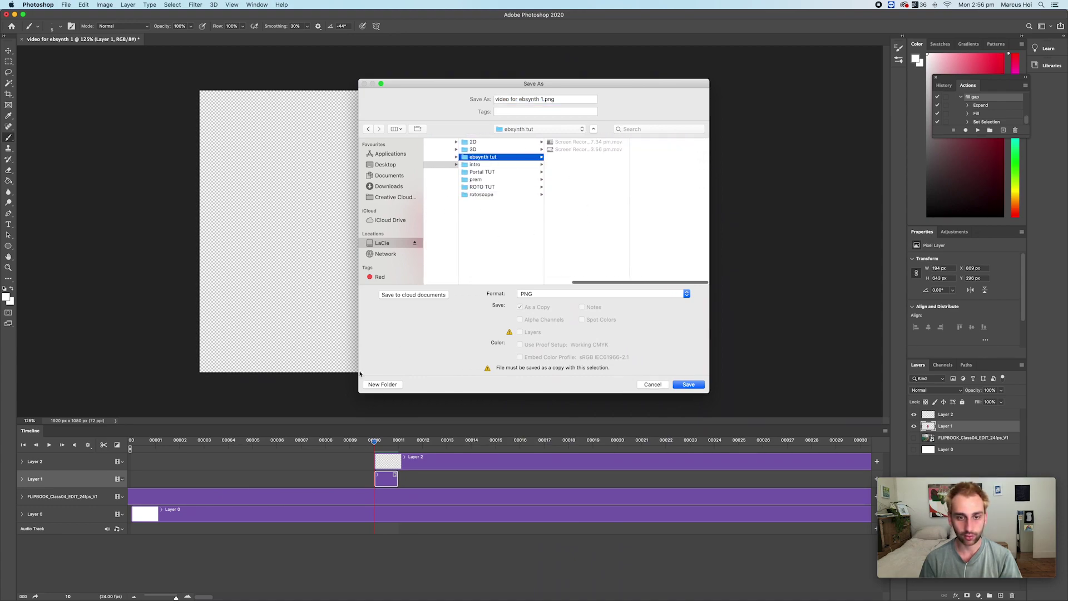
pyautogui.click(383, 384)
pyautogui.write('style frames')
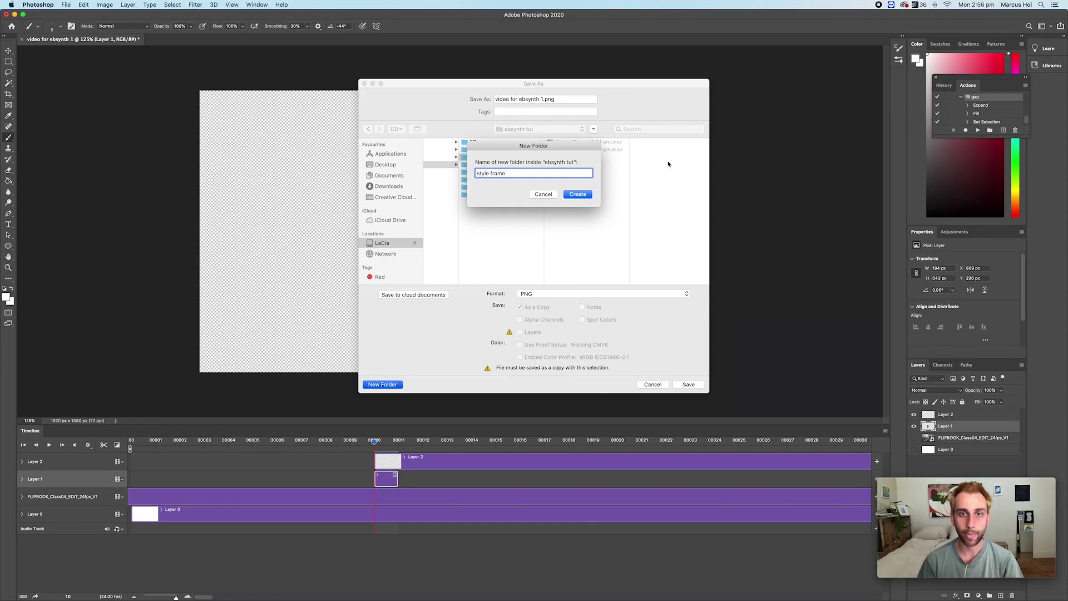
pyautogui.click(583, 195)
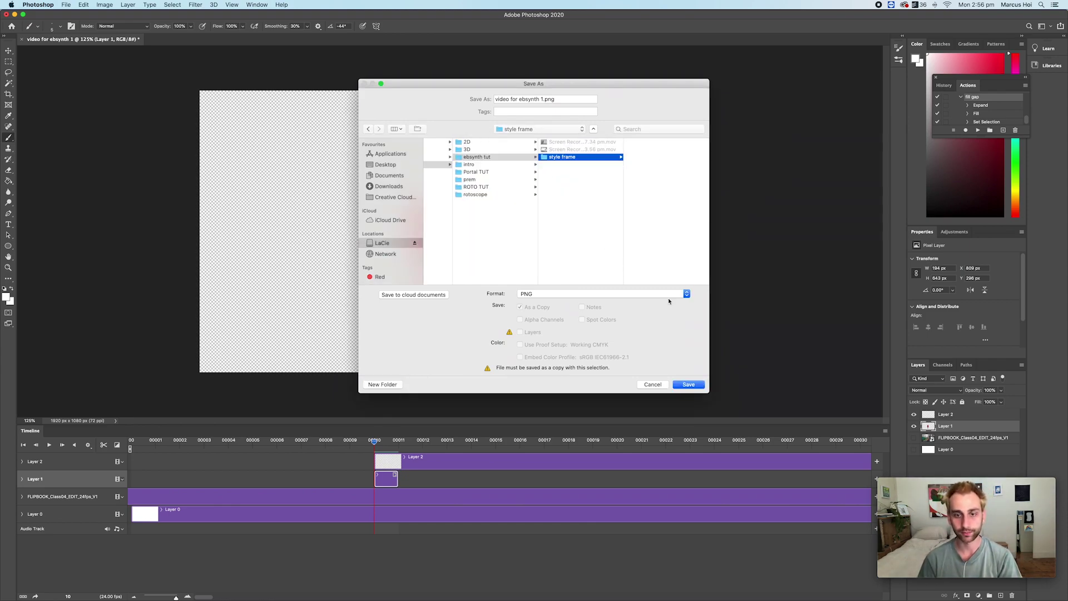
pyautogui.click(688, 383)
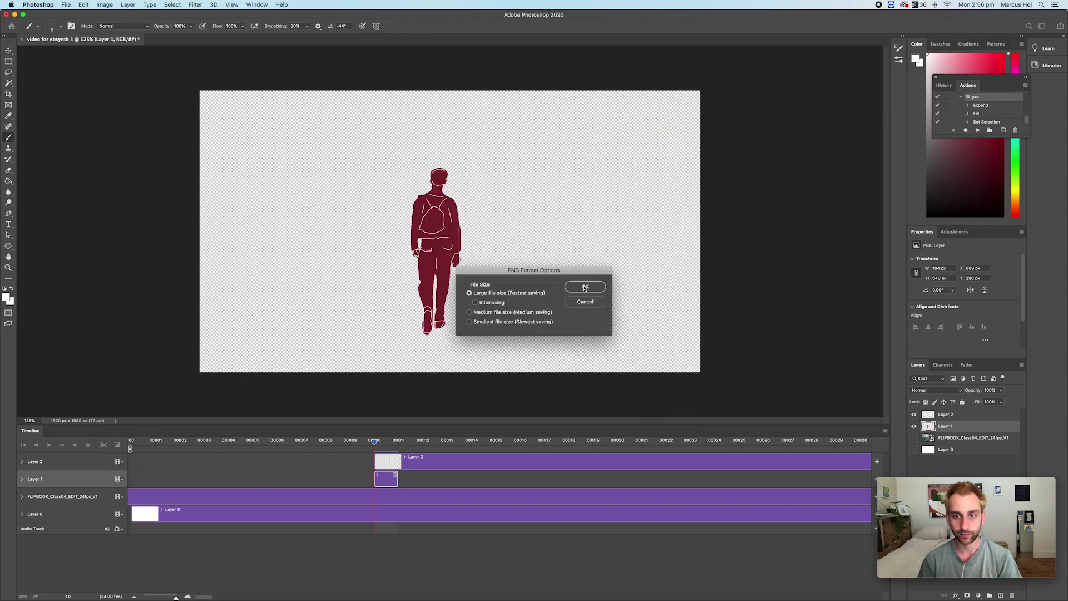
pyautogui.click(584, 287)
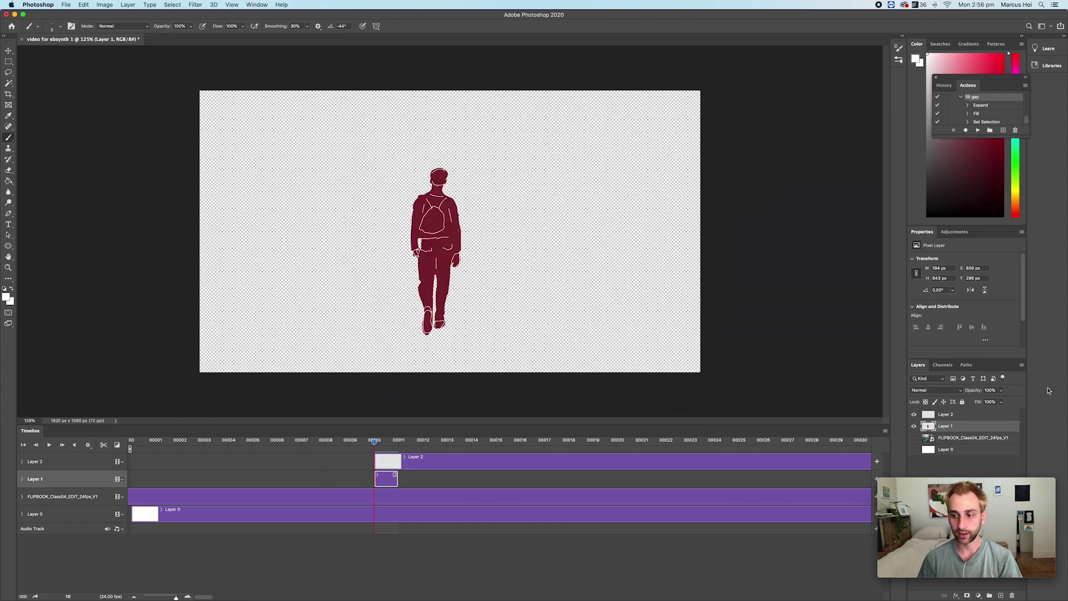
# - Show the FLIPBOOK_Class04_EDIT_24fps_V1 video layer again and hide Layer 1 and Layer 2
pyautogui.click(914, 438)
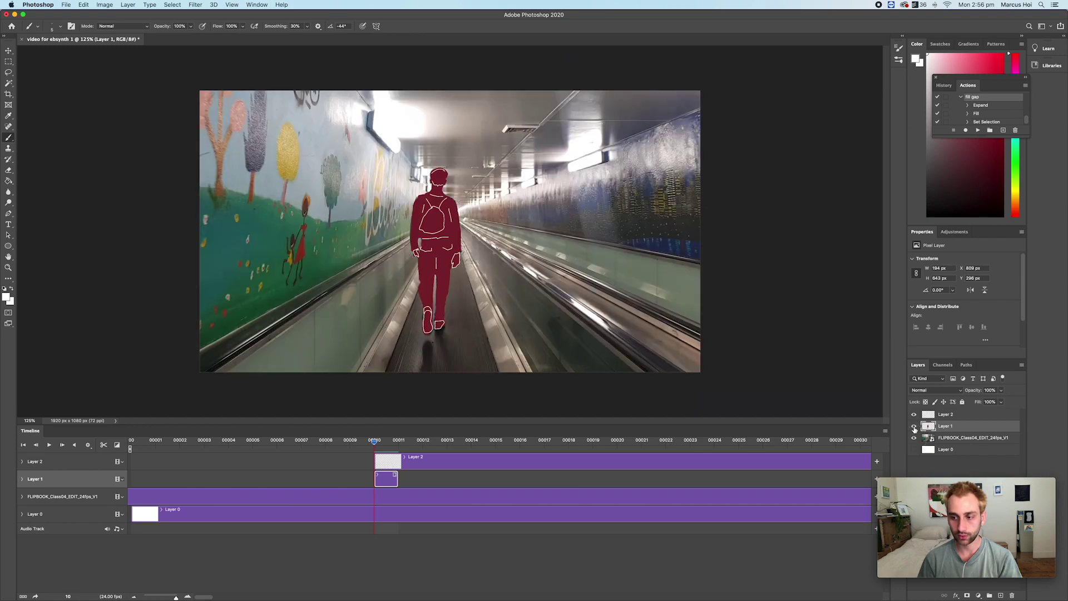
pyautogui.click(914, 426)
pyautogui.click(914, 415)
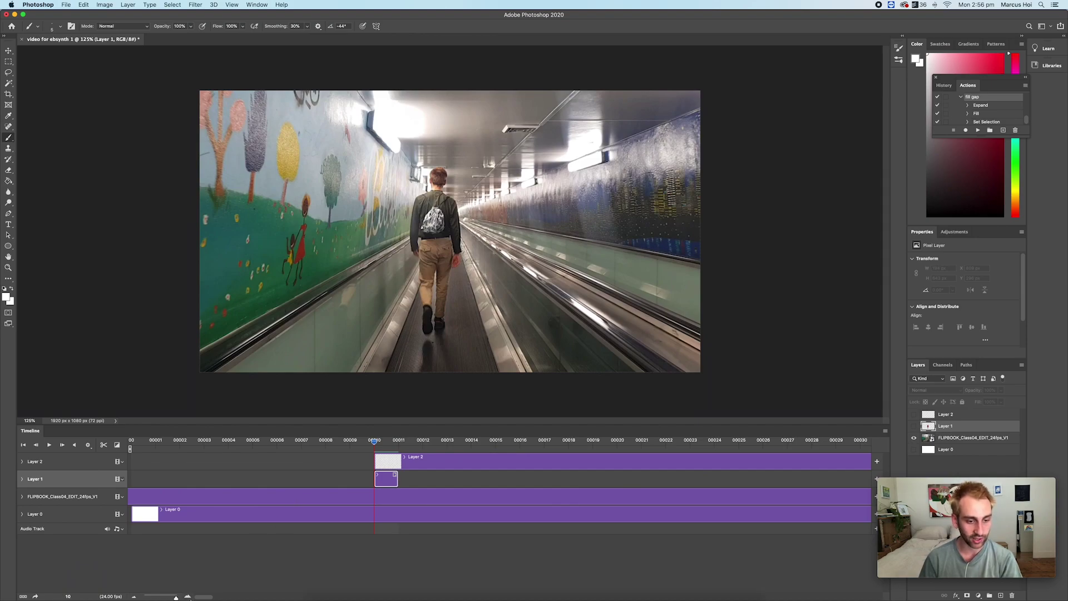
# - Switch to Finder and browse the LaCie drive through Projects, Workshop Ex Corpse, Classes and Class 4 to the "style frame" folder inside "ebsynth tut"
pyautogui.click(322, 582)
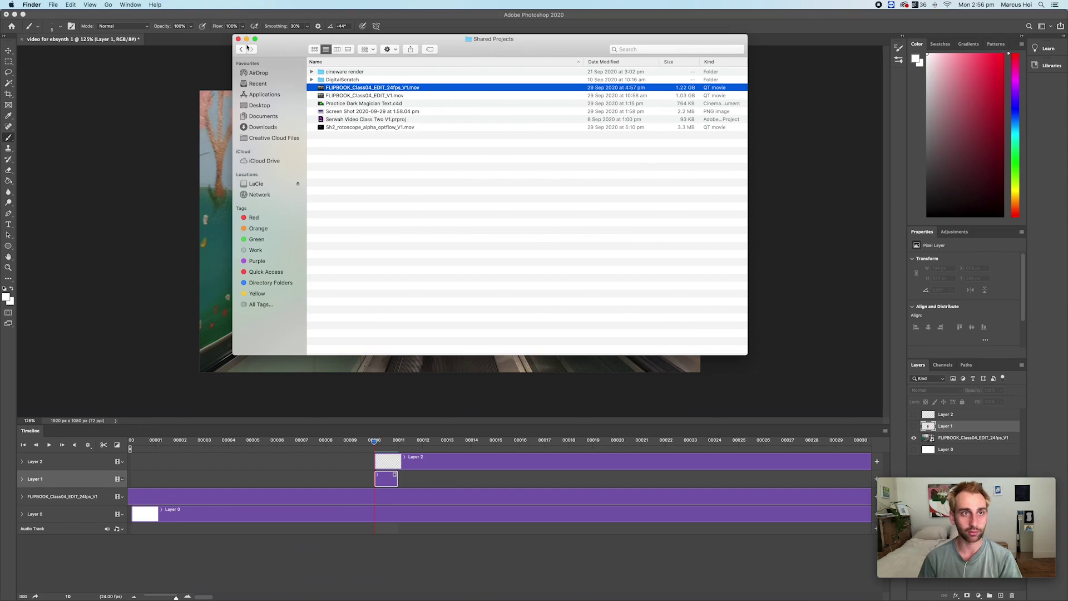
pyautogui.click(256, 183)
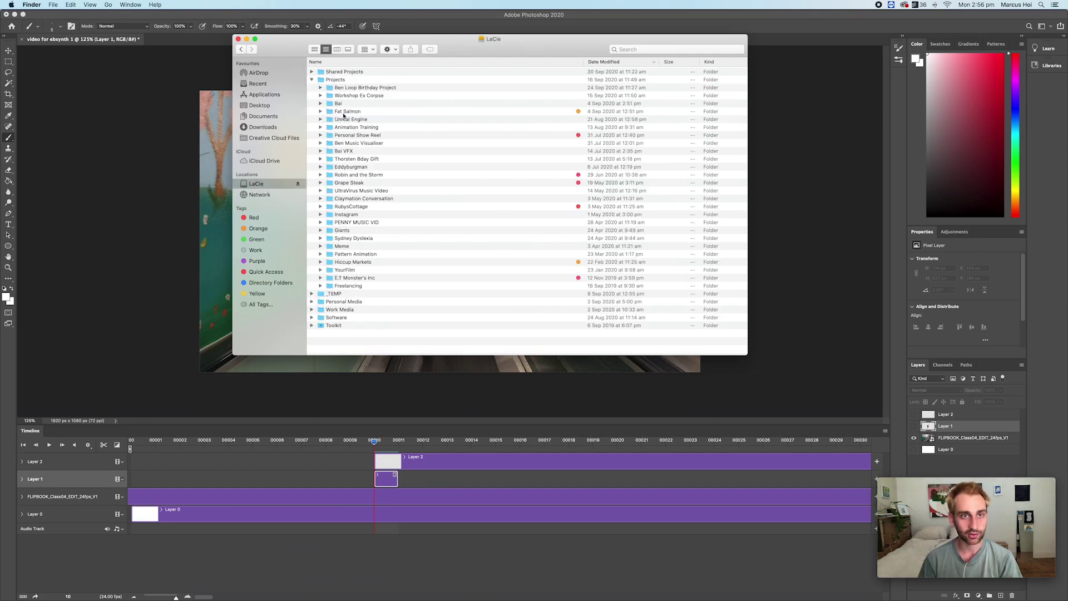
pyautogui.doubleClick(329, 96)
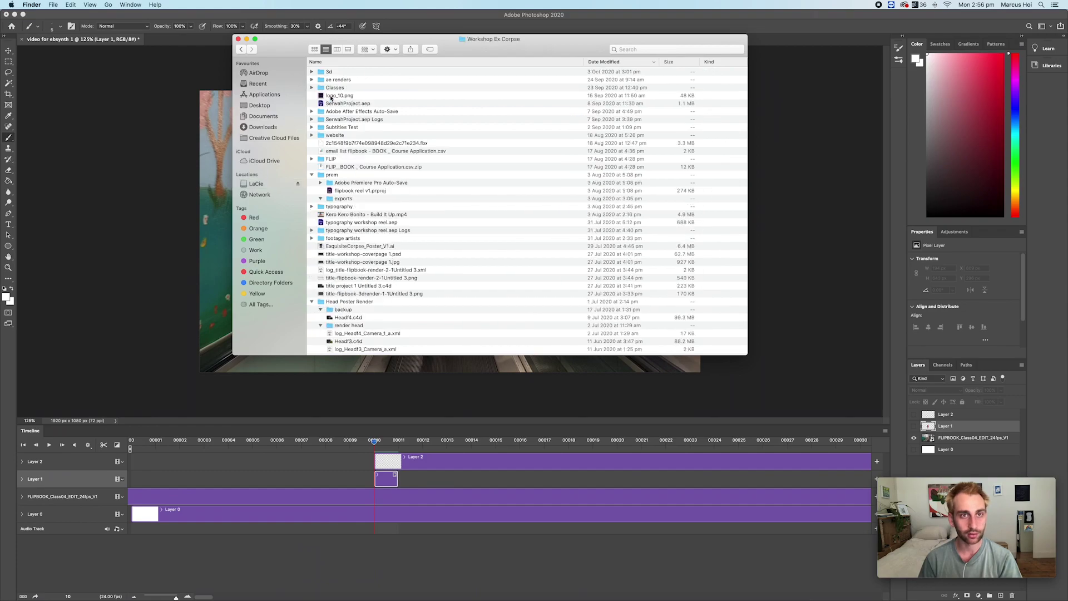
pyautogui.click(319, 88)
pyautogui.doubleClick(319, 88)
pyautogui.doubleClick(321, 88)
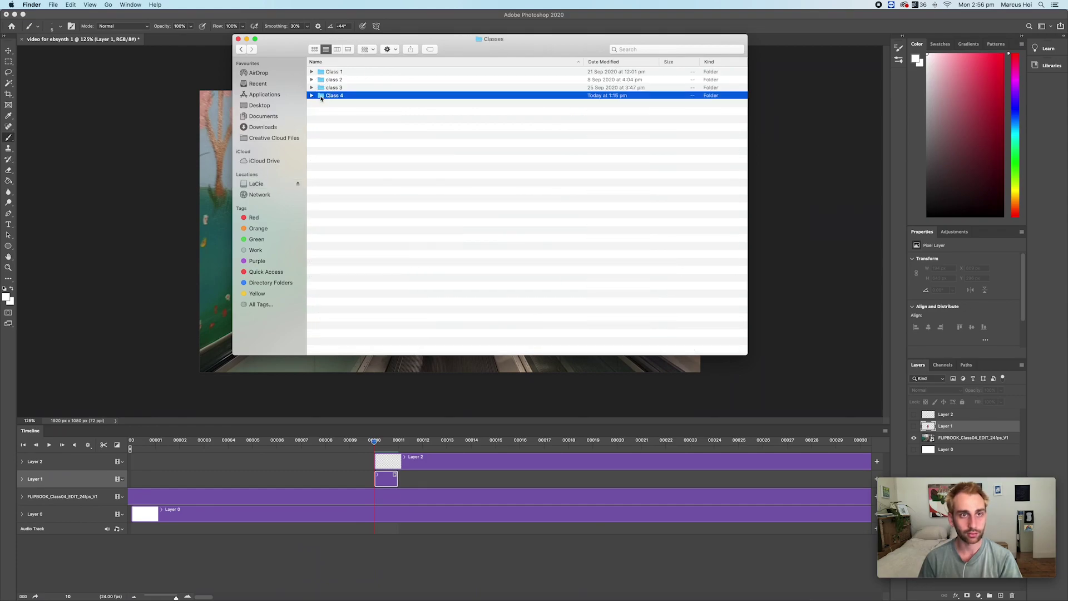
pyautogui.doubleClick(321, 89)
pyautogui.doubleClick(320, 88)
# - Preview the exported "video for ebsynth 1.png" and close the preview
pyautogui.click(360, 73)
pyautogui.doubleClick(360, 72)
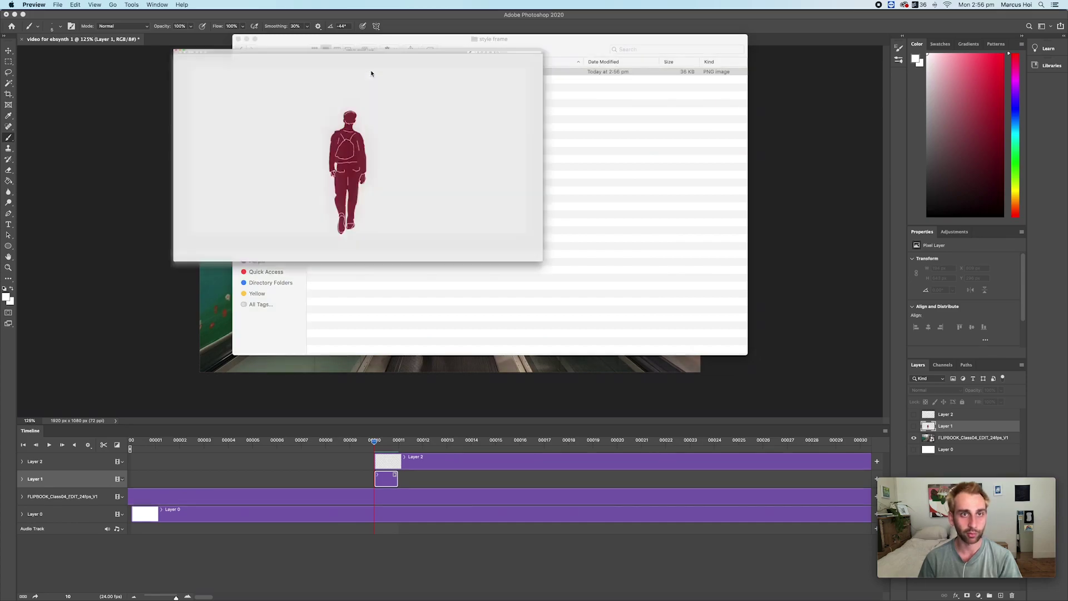
pyautogui.click(8, 16)
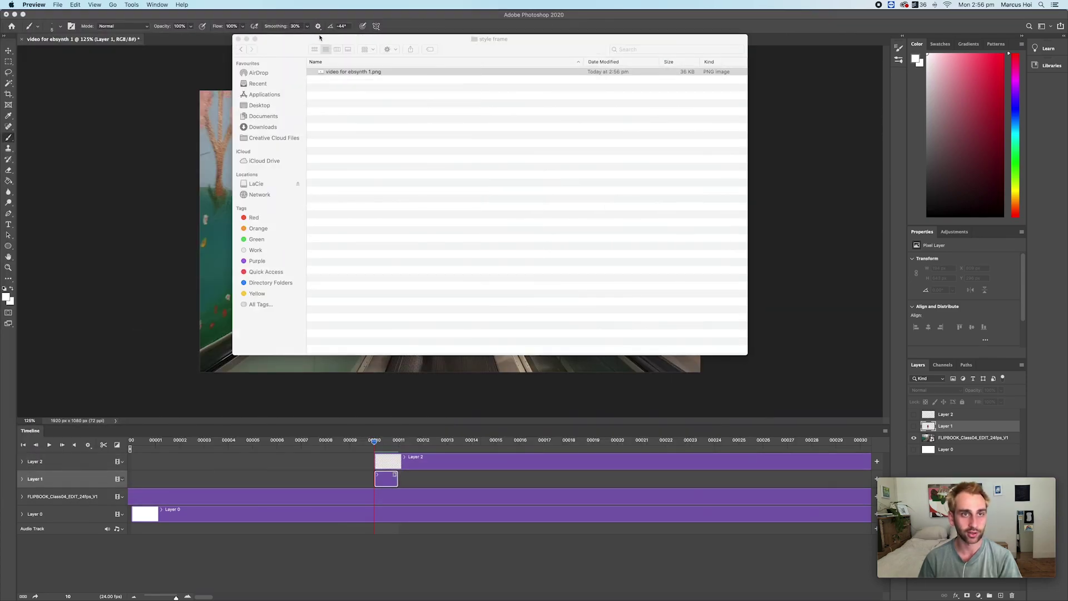
# - Rename the exported PNG as "frame 10 video for ebsynth 1.png"
pyautogui.click(338, 72)
pyautogui.press('Return')
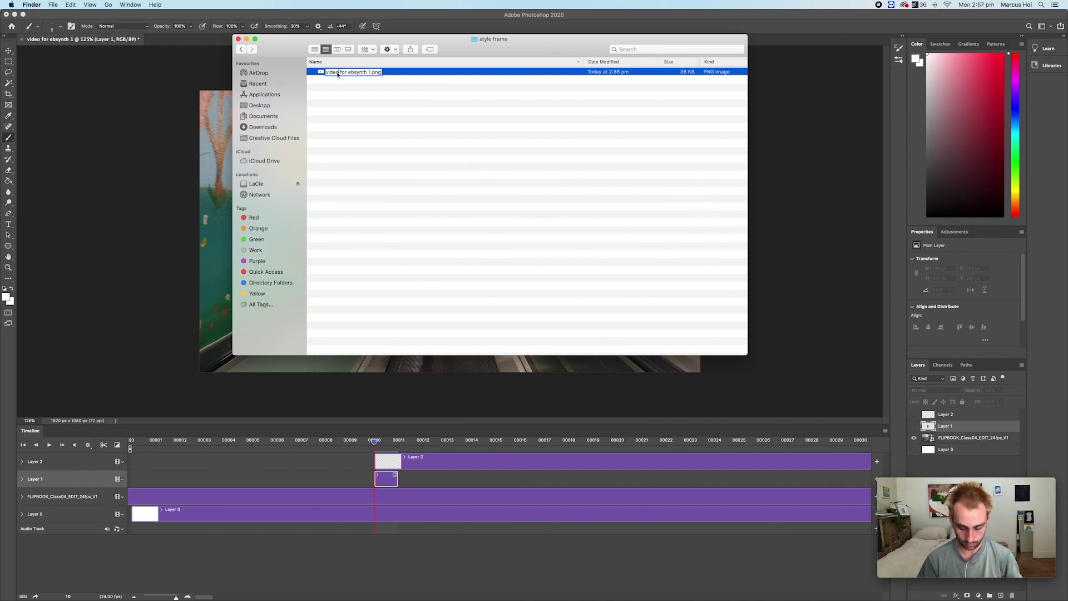
pyautogui.write('frame 10')
pyautogui.press('Return')
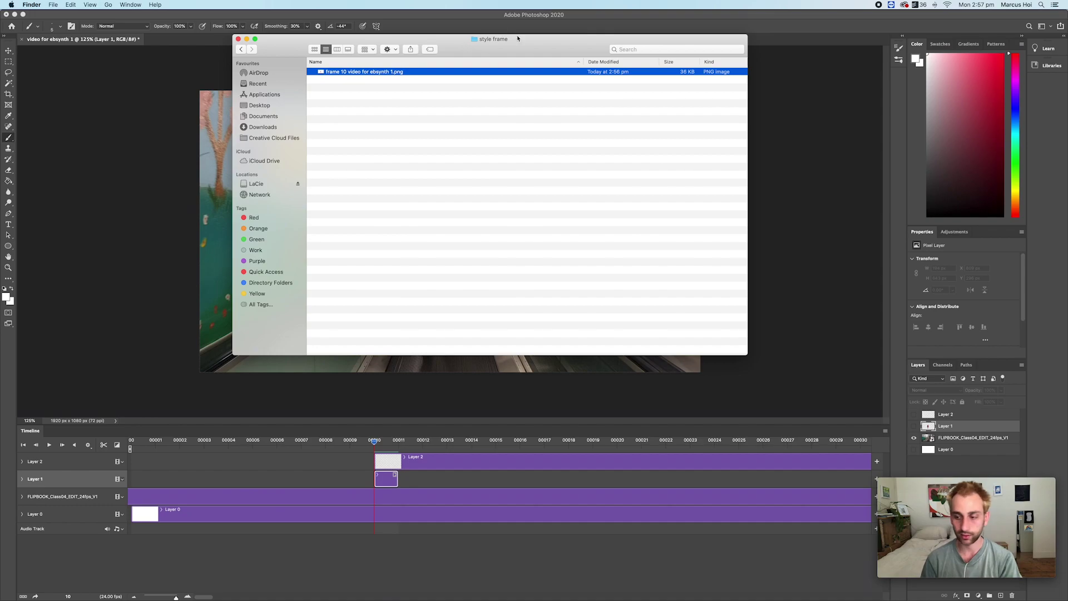
# - Switch back to Photoshop and start a video render, setting its output to a Photoshop Image Sequence
pyautogui.click(778, 17)
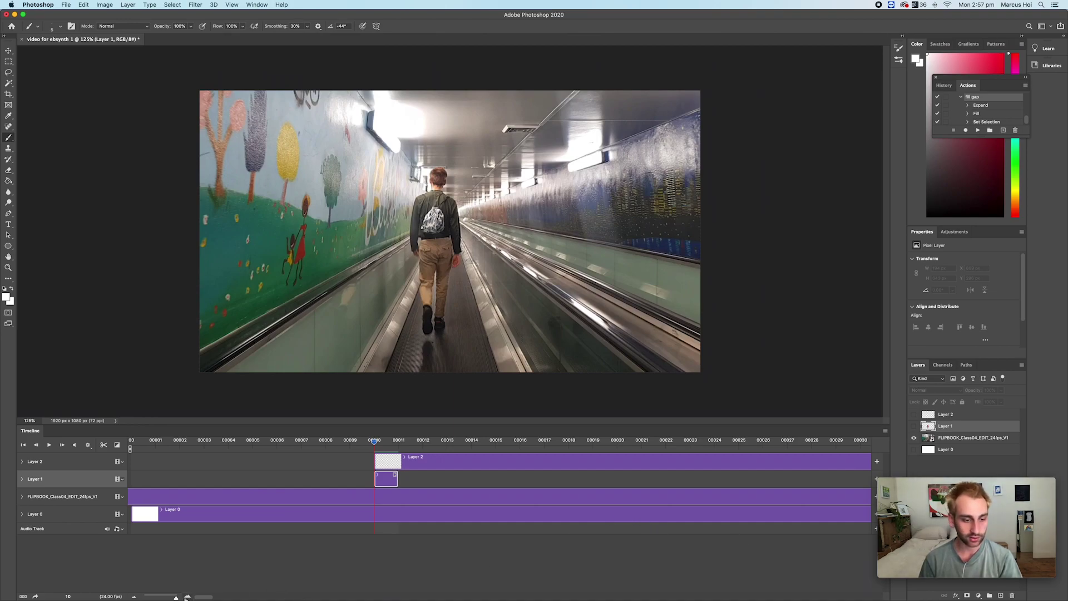
pyautogui.moveTo(176, 597); pyautogui.dragTo(158, 596)
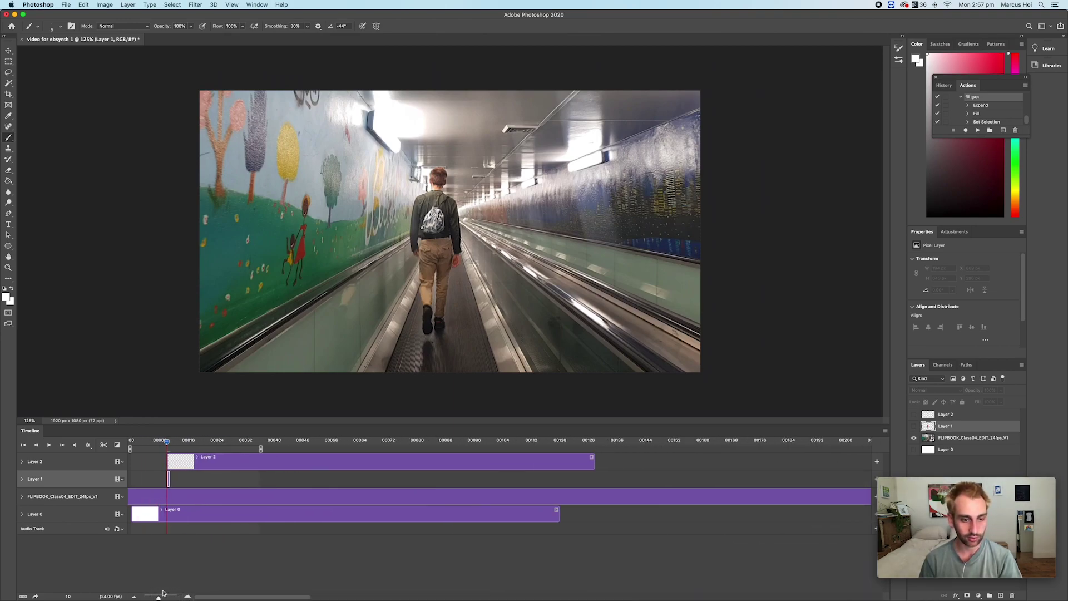
pyautogui.click(66, 4)
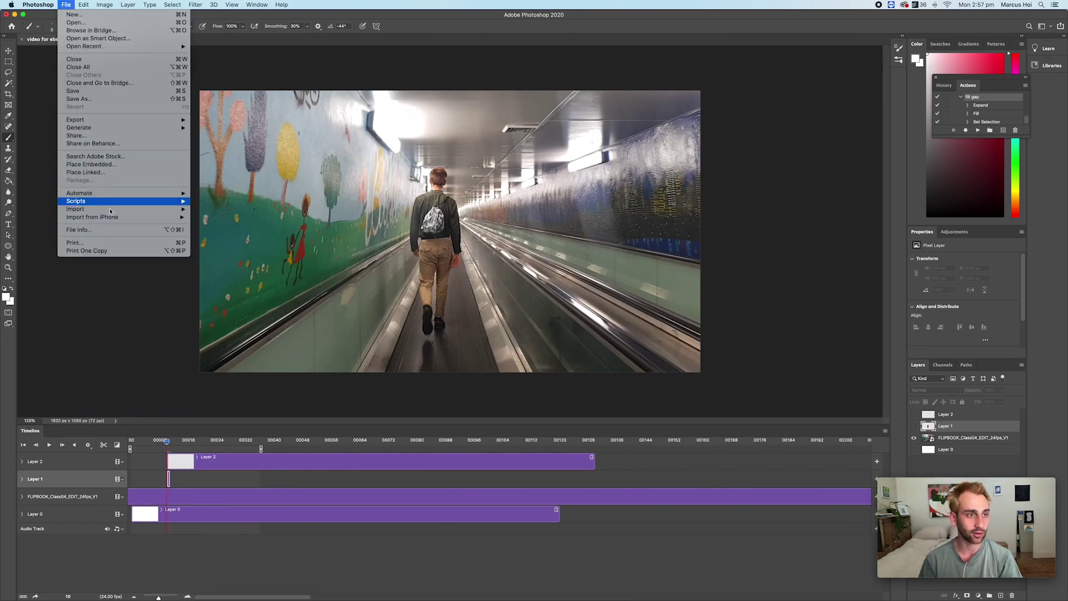
pyautogui.moveTo(114, 123)
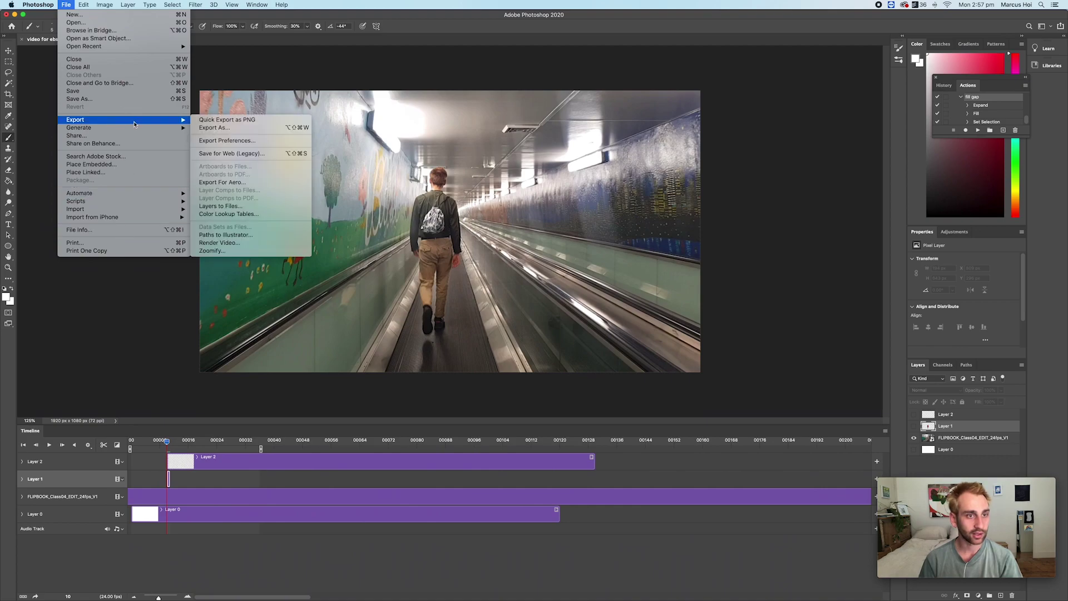
pyautogui.click(219, 243)
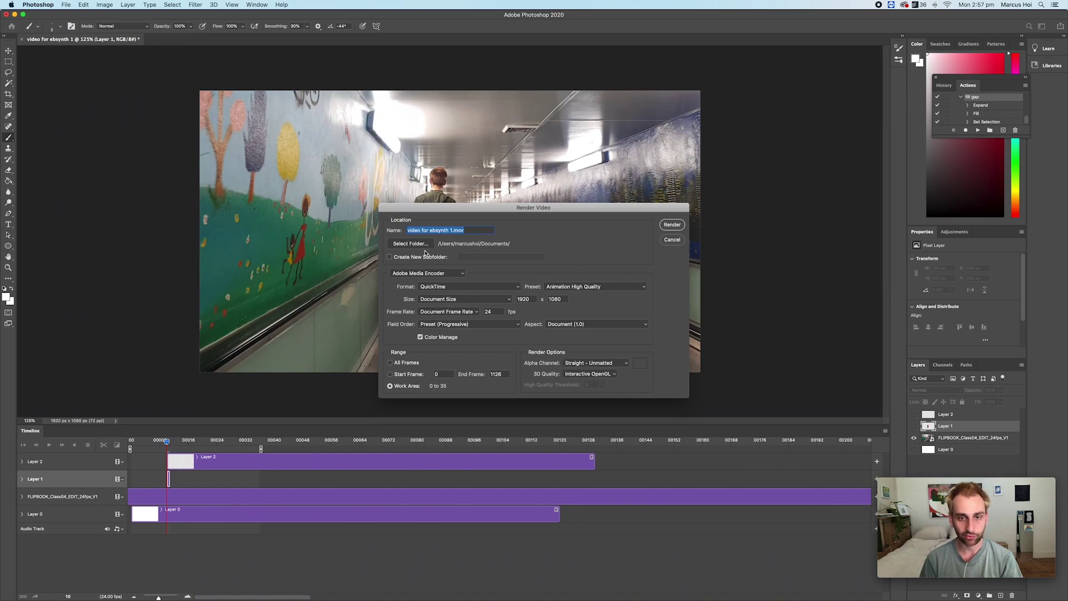
pyautogui.click(481, 288)
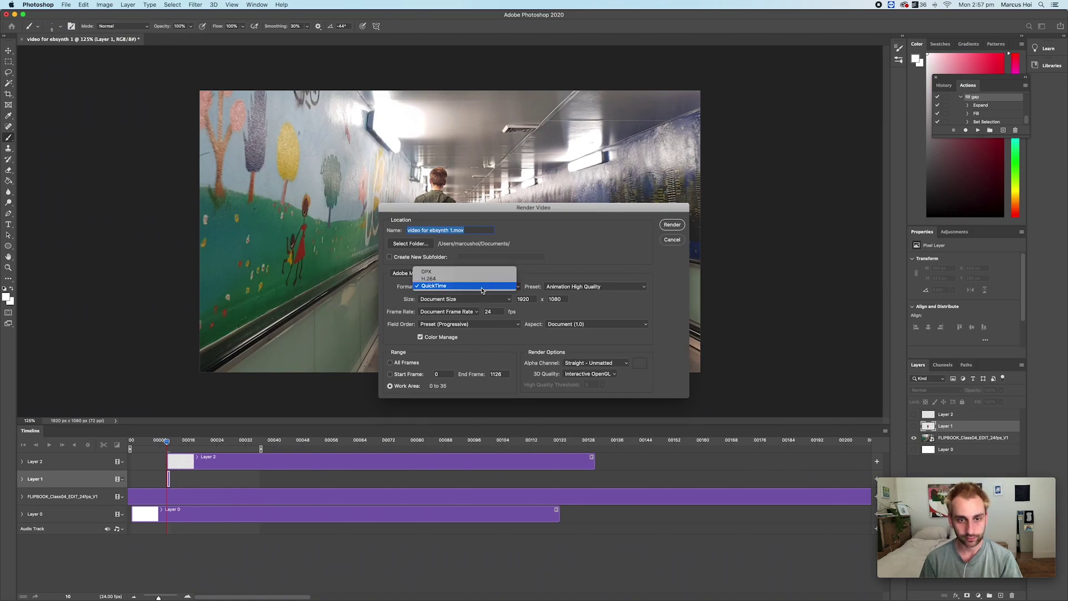
pyautogui.click(577, 273)
pyautogui.click(453, 273)
pyautogui.click(452, 280)
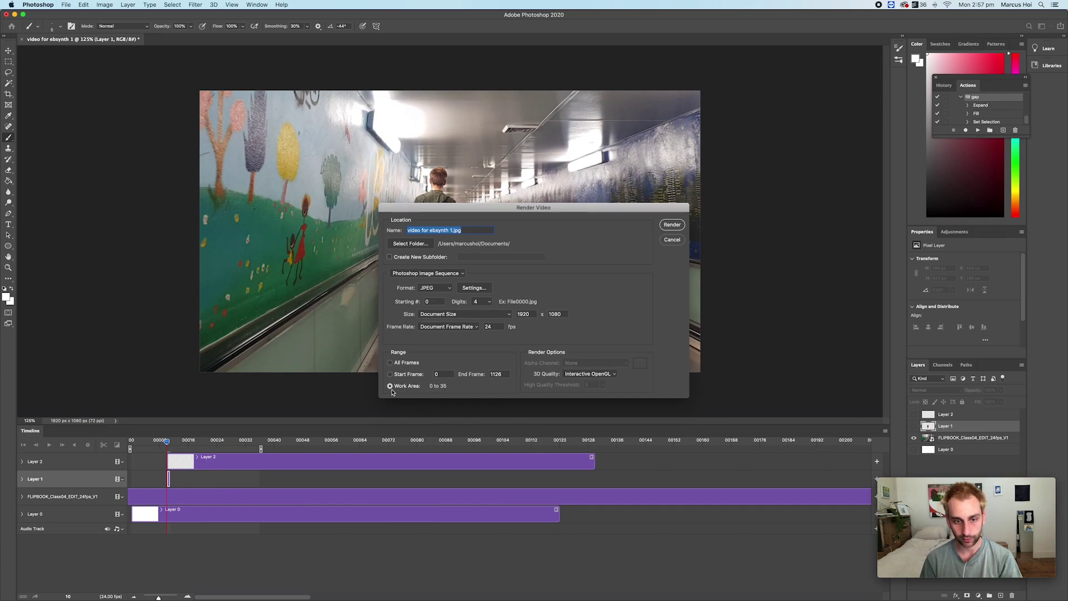
# - Create a "video" folder inside "ebsynth tut" as the destination and render the JPEG sequence there at quality 12
pyautogui.click(410, 243)
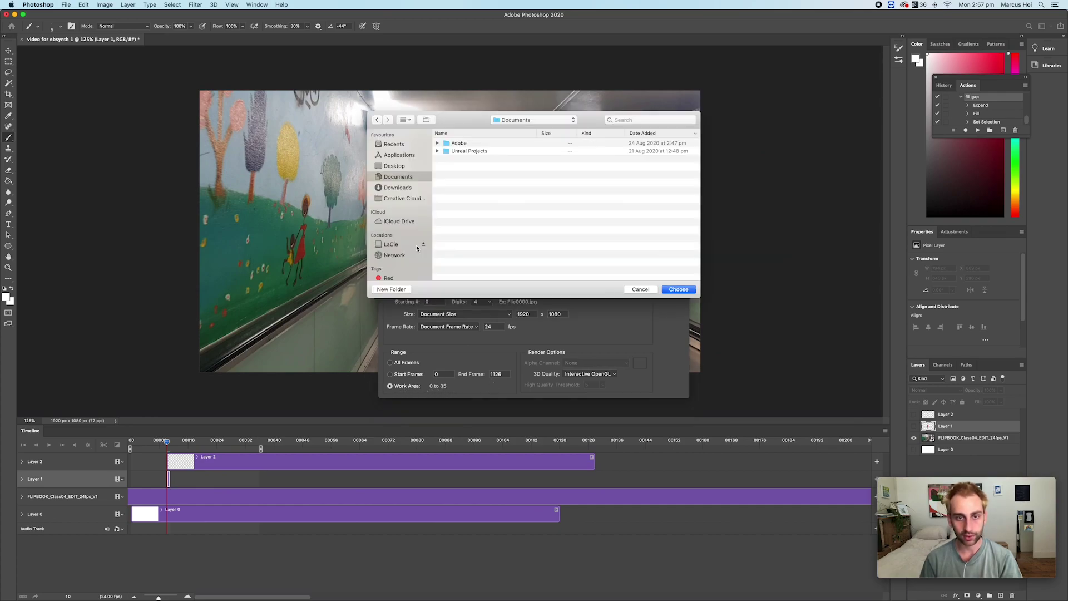
pyautogui.click(570, 120)
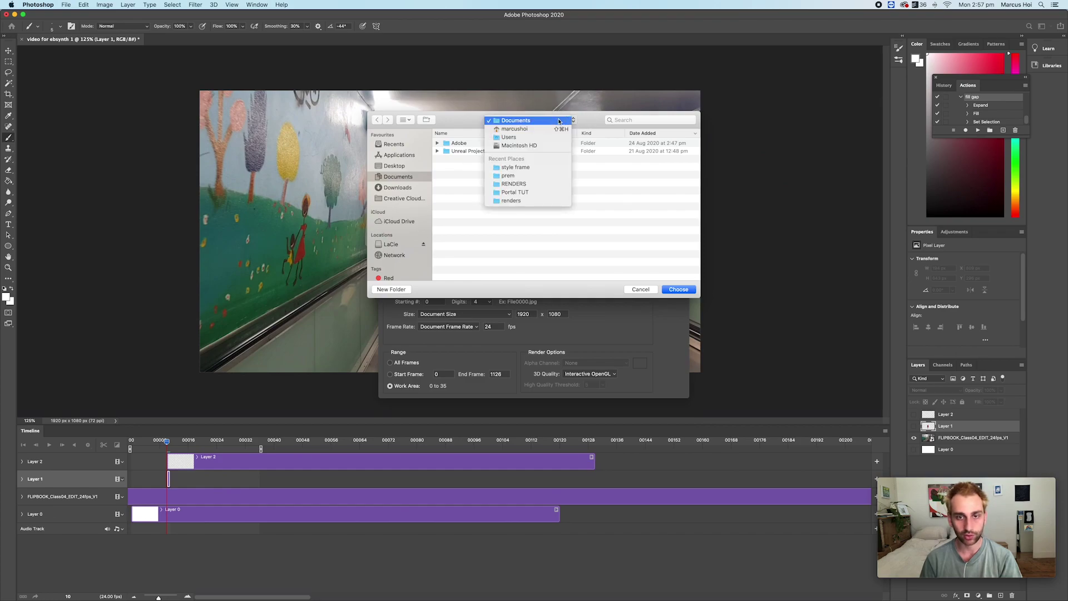
pyautogui.click(523, 166)
pyautogui.press('super+Up')
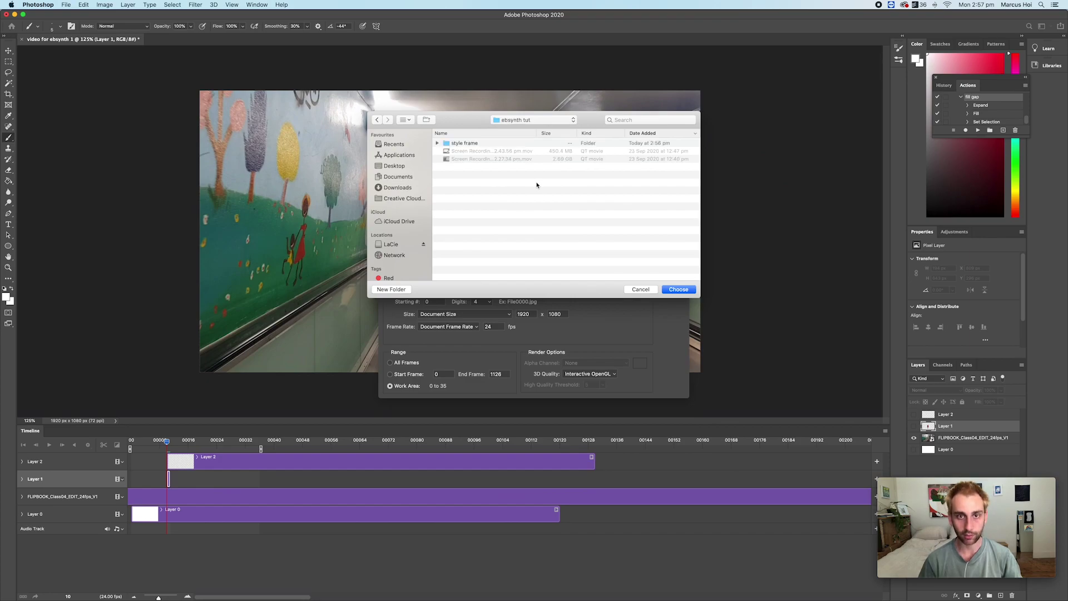
pyautogui.click(391, 290)
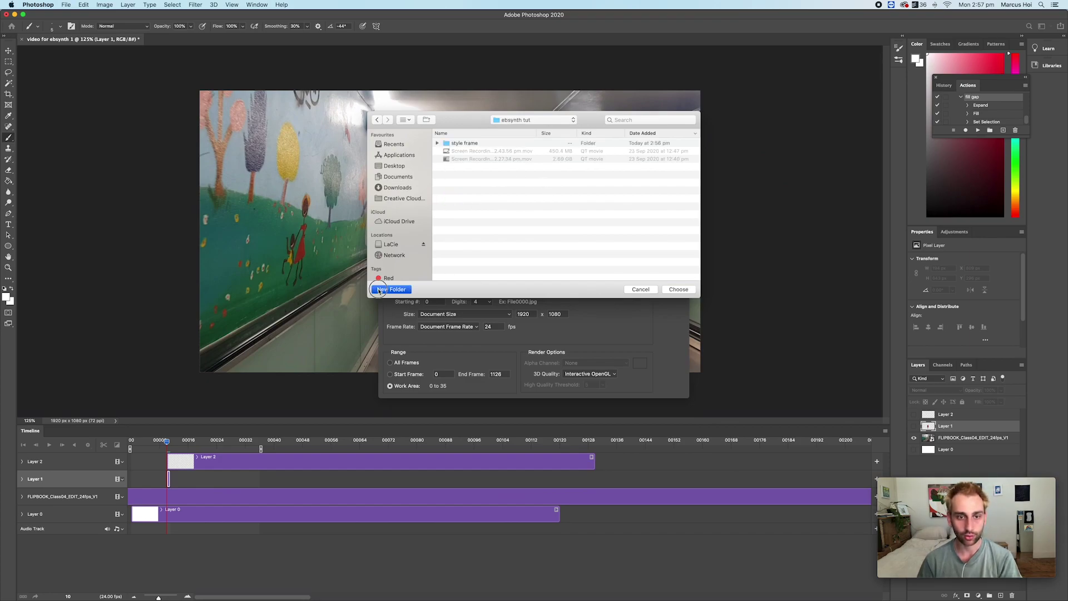
pyautogui.write('video')
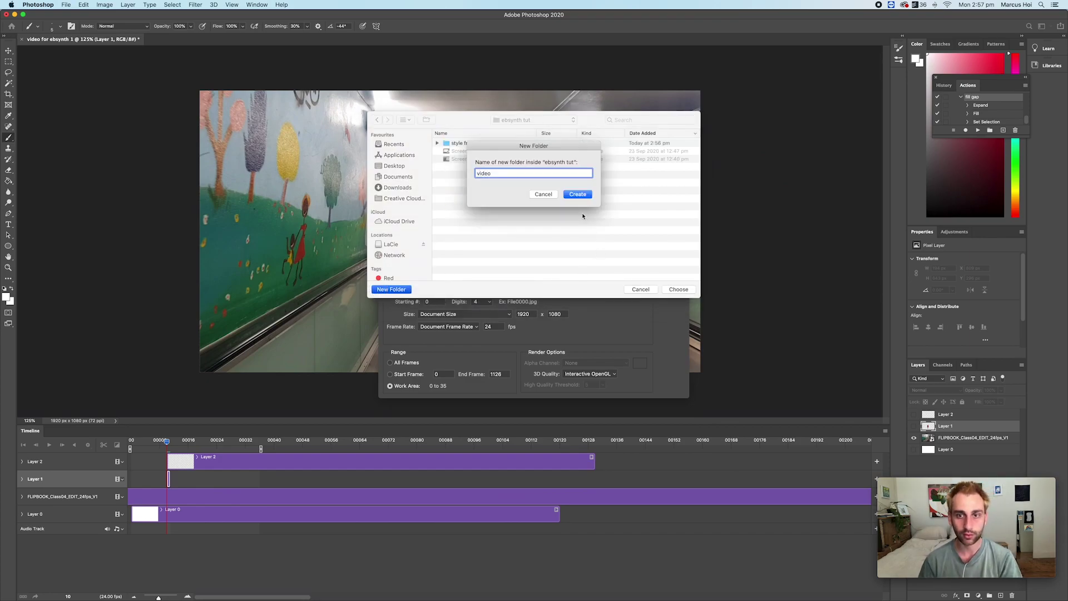
pyautogui.click(576, 195)
pyautogui.click(678, 289)
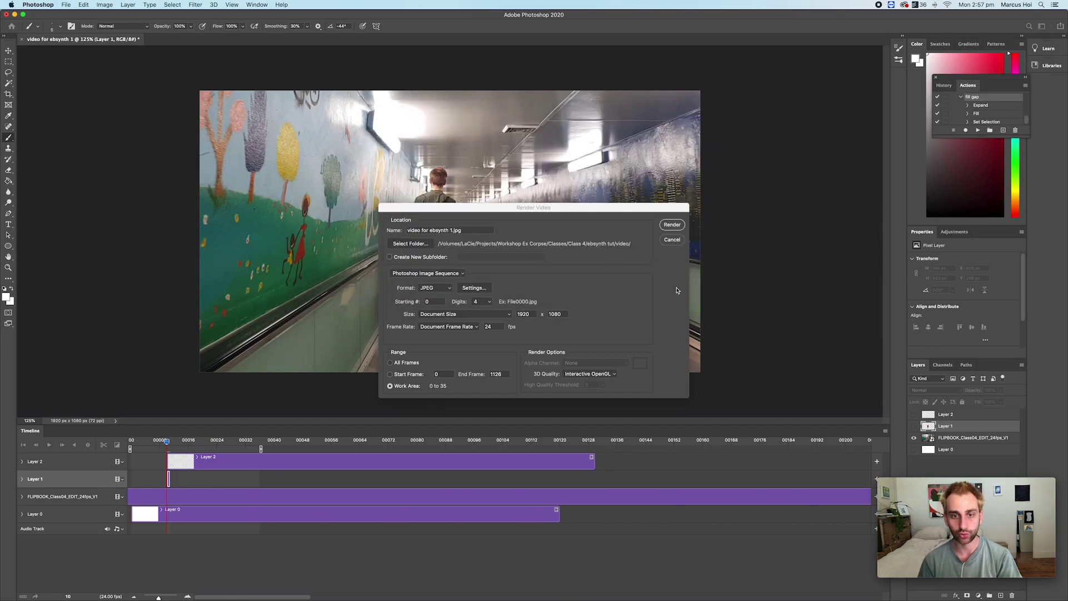
pyautogui.click(672, 225)
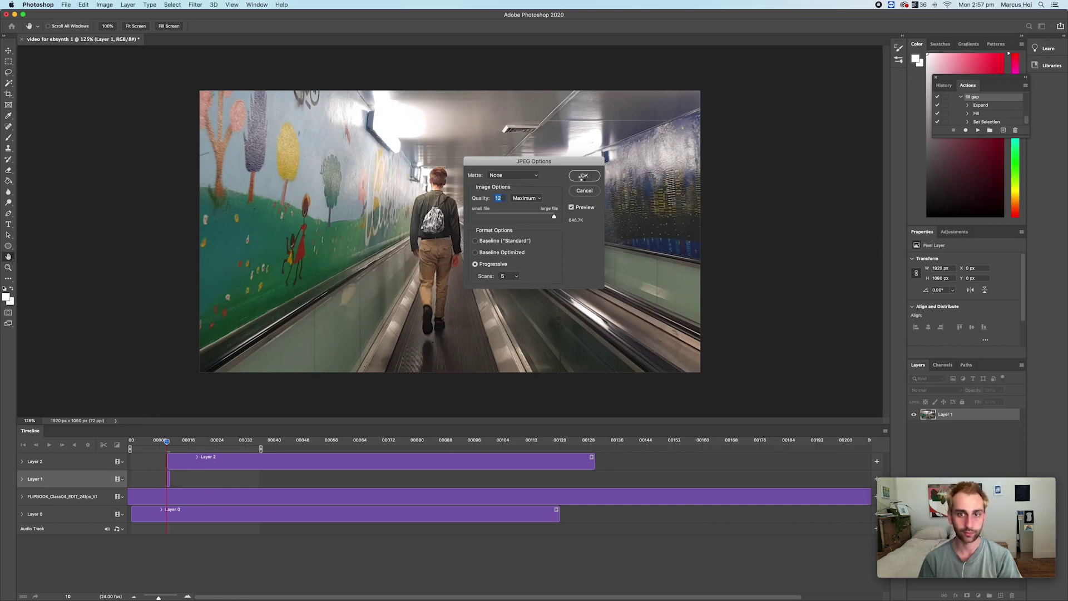
pyautogui.click(583, 176)
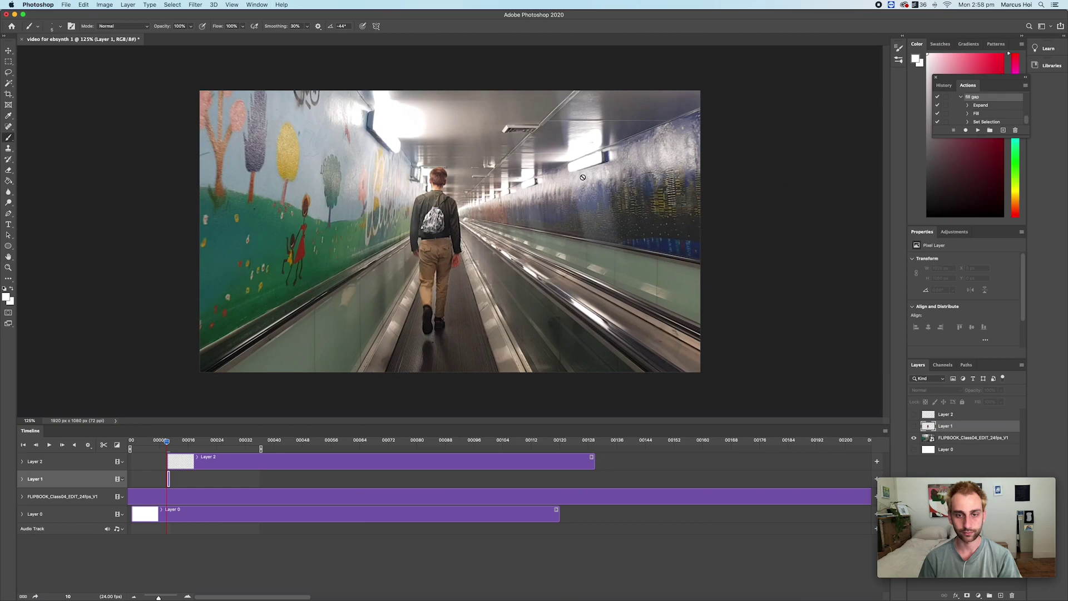
# - Switch to Finder and copy the file name of "video for ebsynth 10010.jpg" from the rendered "video" folder
pyautogui.click(318, 584)
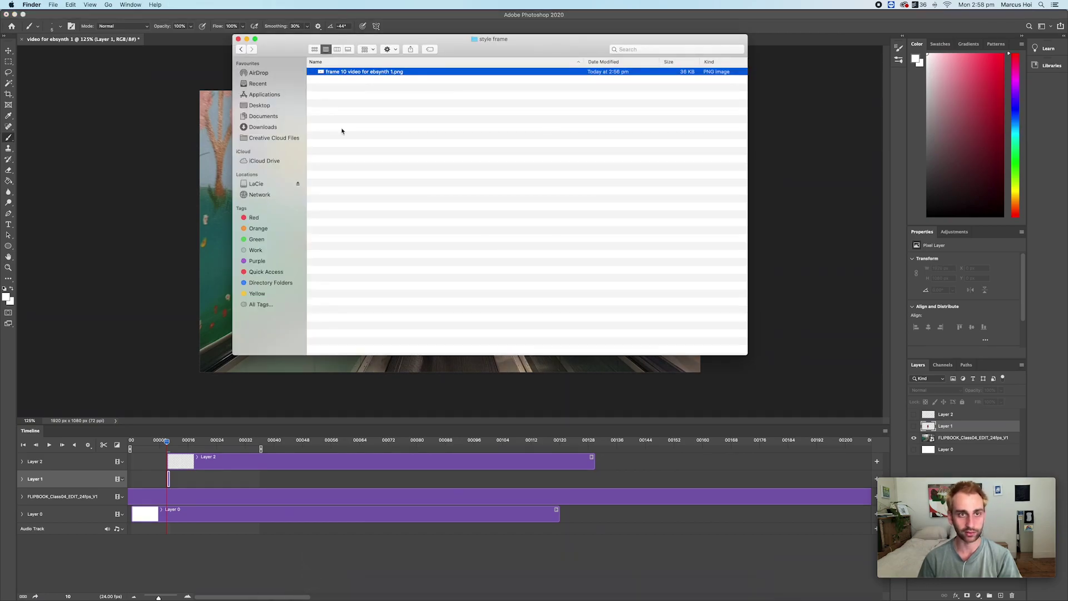
pyautogui.press('super+Up')
pyautogui.click(319, 97)
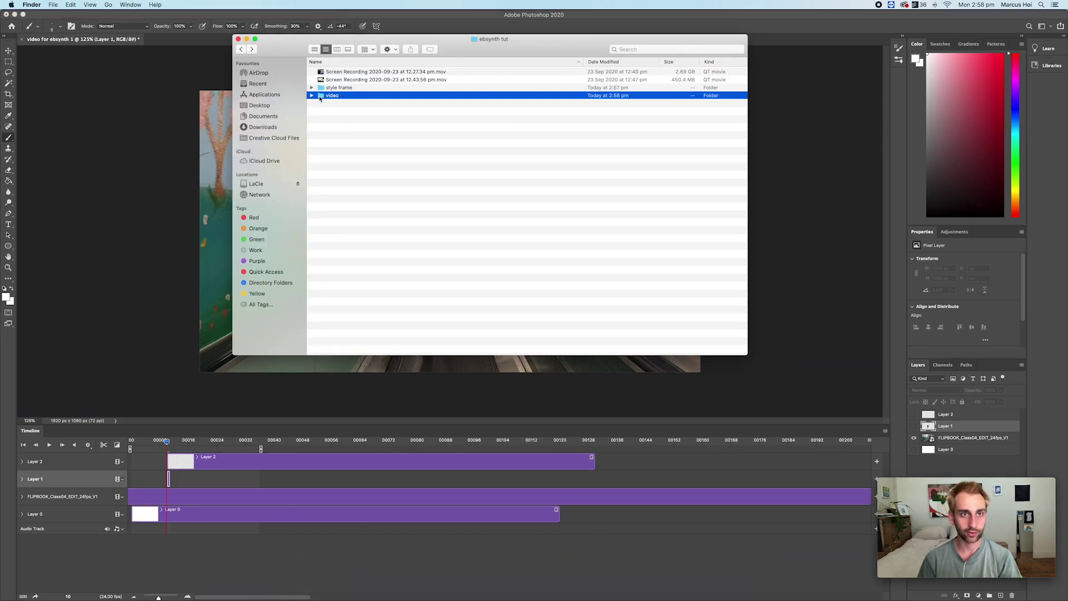
pyautogui.doubleClick(318, 97)
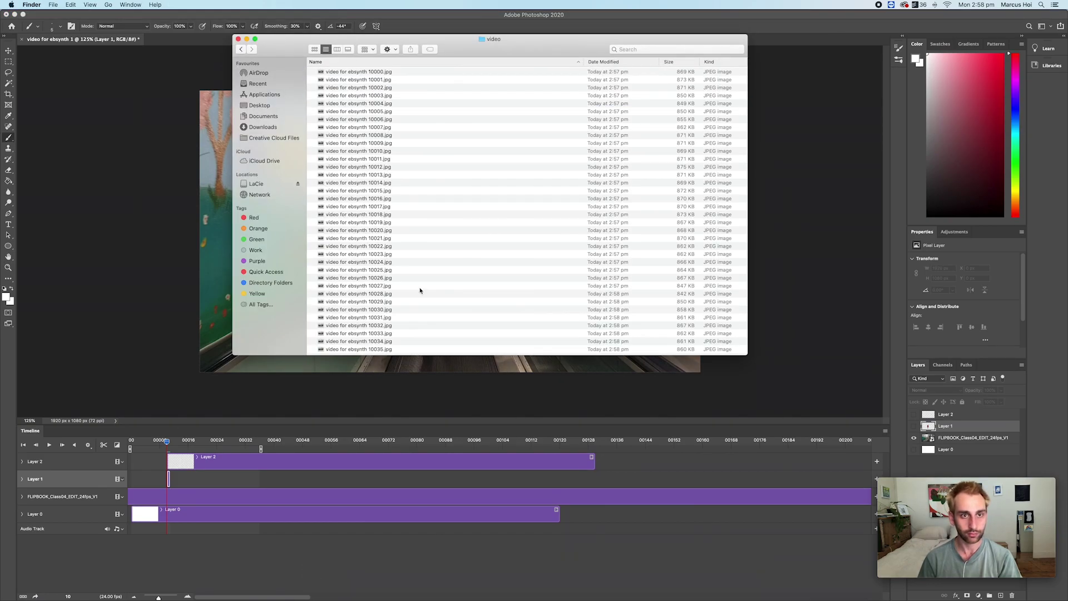
pyautogui.click(369, 151)
pyautogui.press('Return')
pyautogui.press('super+c')
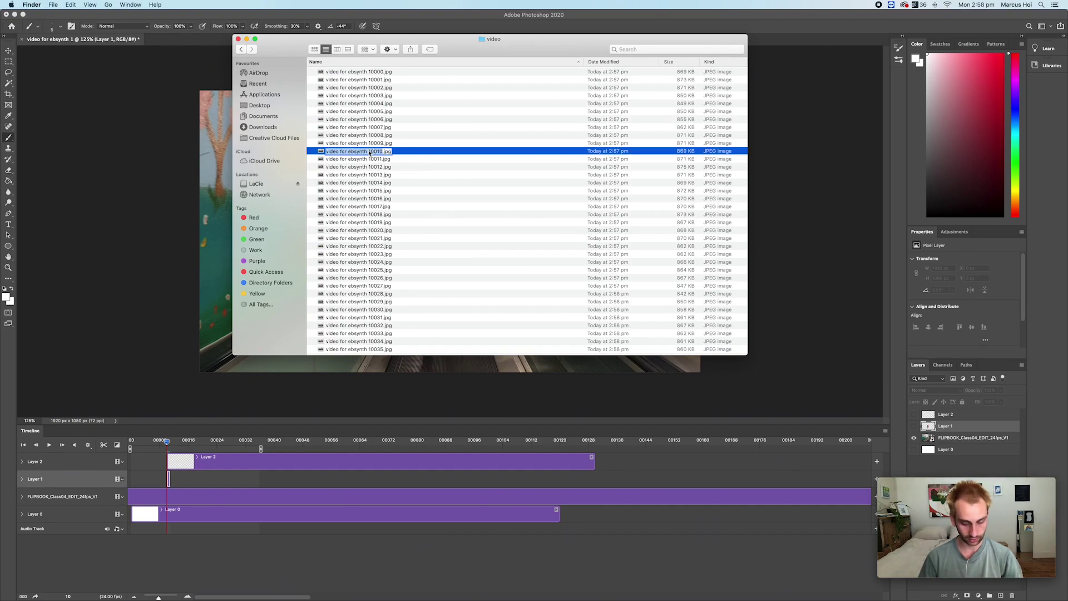
# - Rename the PNG in the "style frame" folder as "video for ebsynth 10010.png" using the copied name
pyautogui.click(240, 49)
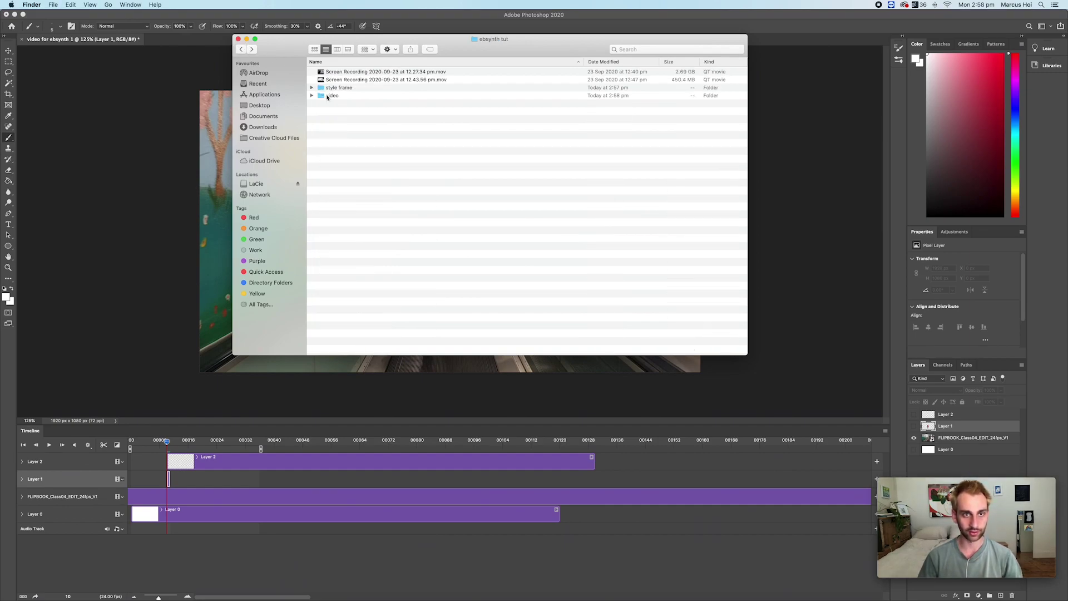
pyautogui.click(354, 72)
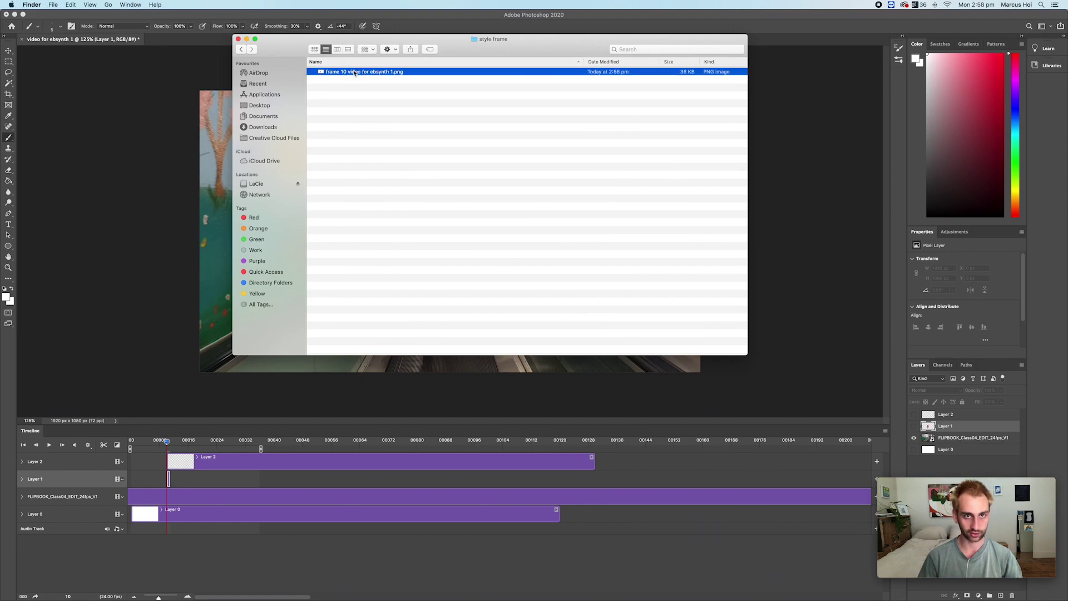
pyautogui.click(354, 72)
pyautogui.press('super+v')
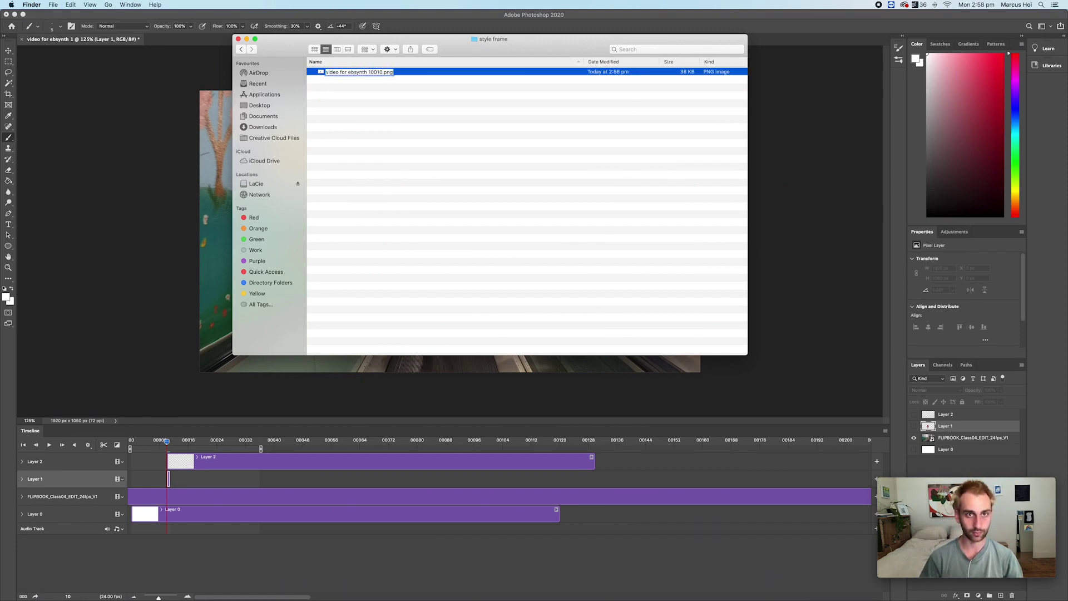
pyautogui.click(351, 89)
pyautogui.click(242, 50)
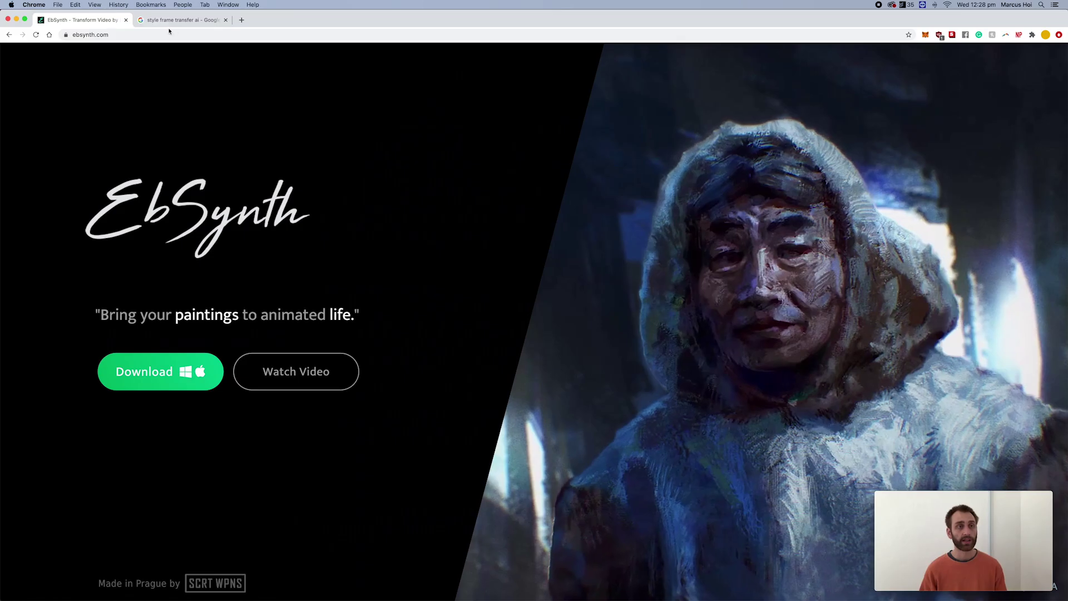
# - In Chrome, examine the image results for "style frame transfer ai" and return to the EbSynth home page
pyautogui.click(182, 21)
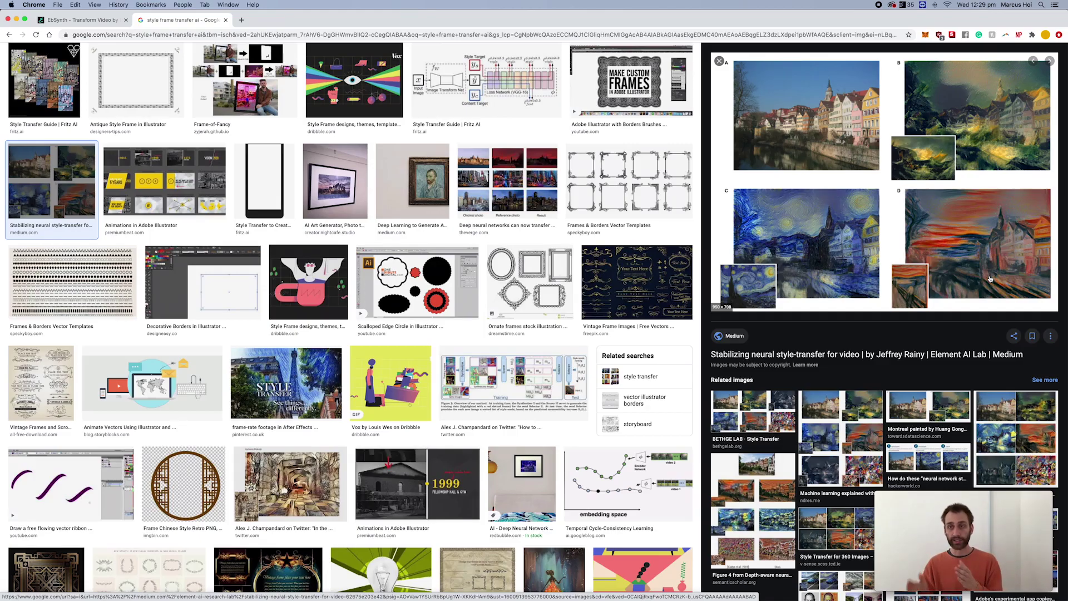
pyautogui.click(89, 20)
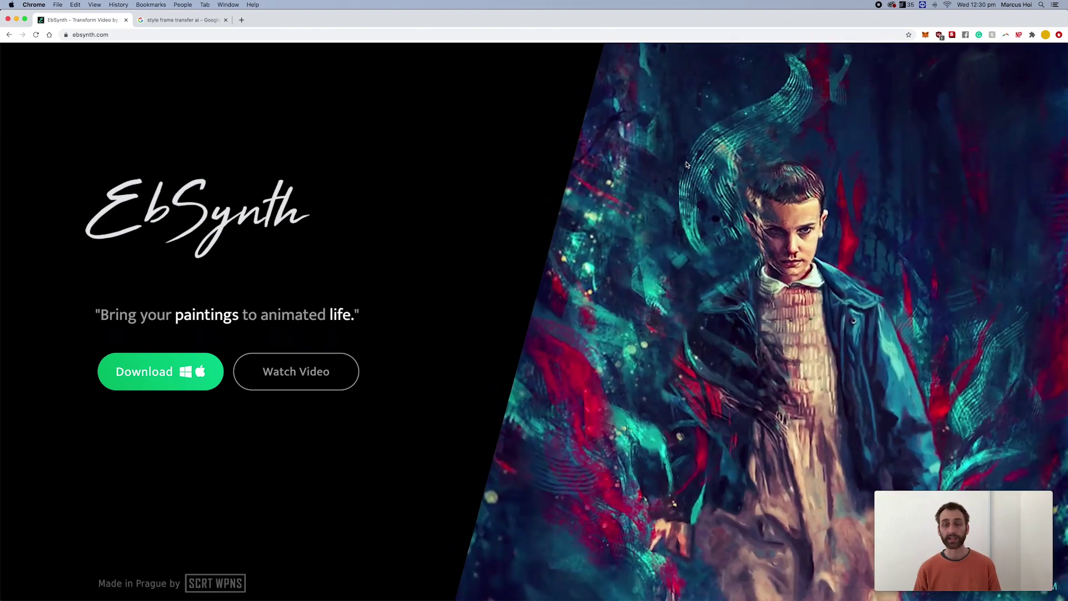
# - Switch to Cinema 4D and play the motionpeople-space-v1 animation in the viewport, stopping at frame 108
pyautogui.moveTo(630, 598)
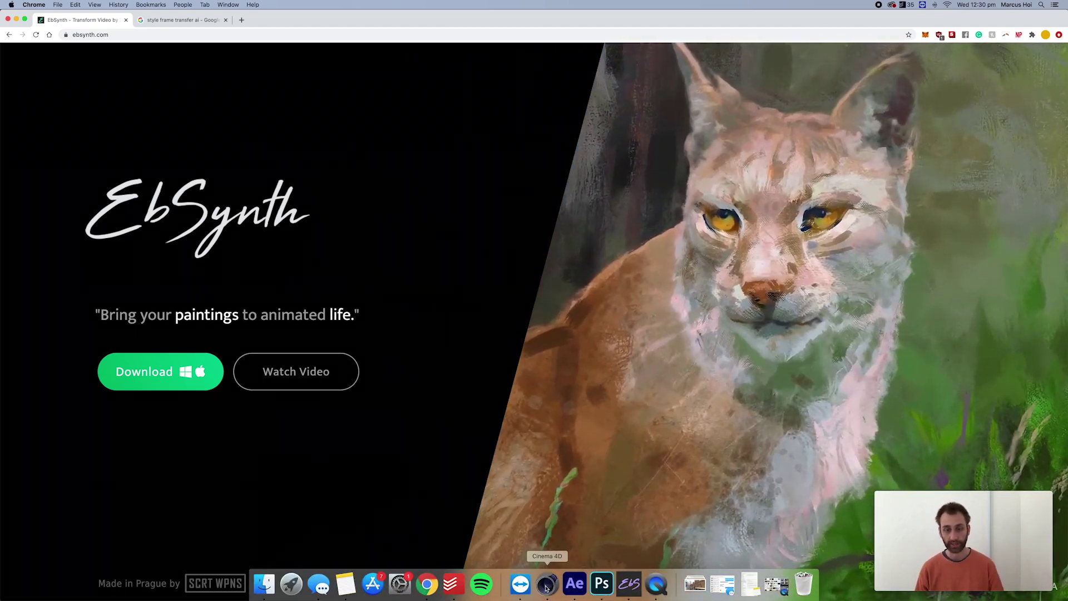
pyautogui.click(547, 584)
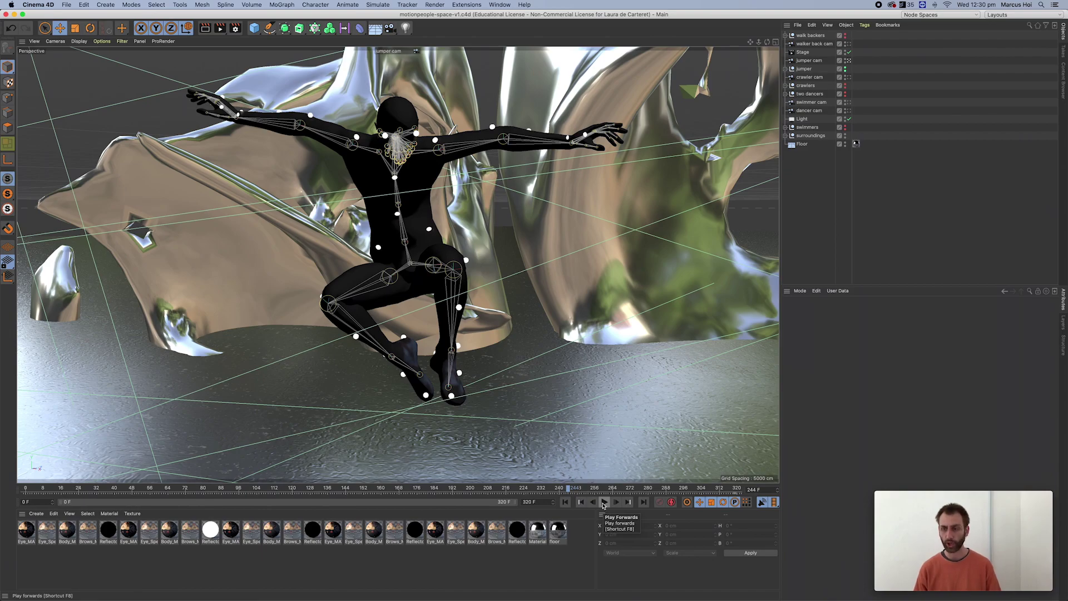
pyautogui.click(604, 503)
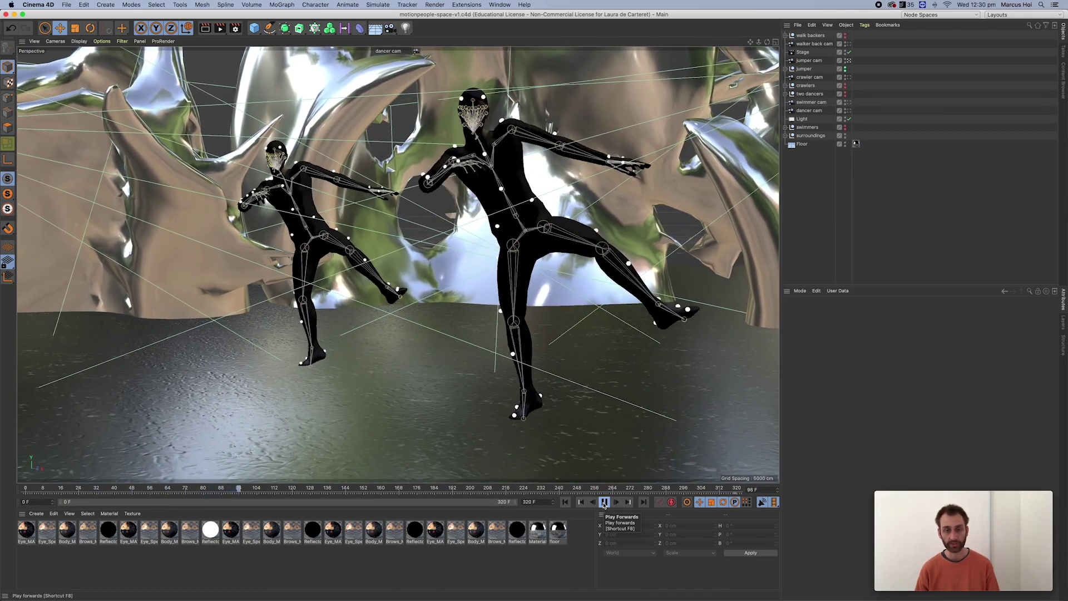
pyautogui.click(604, 503)
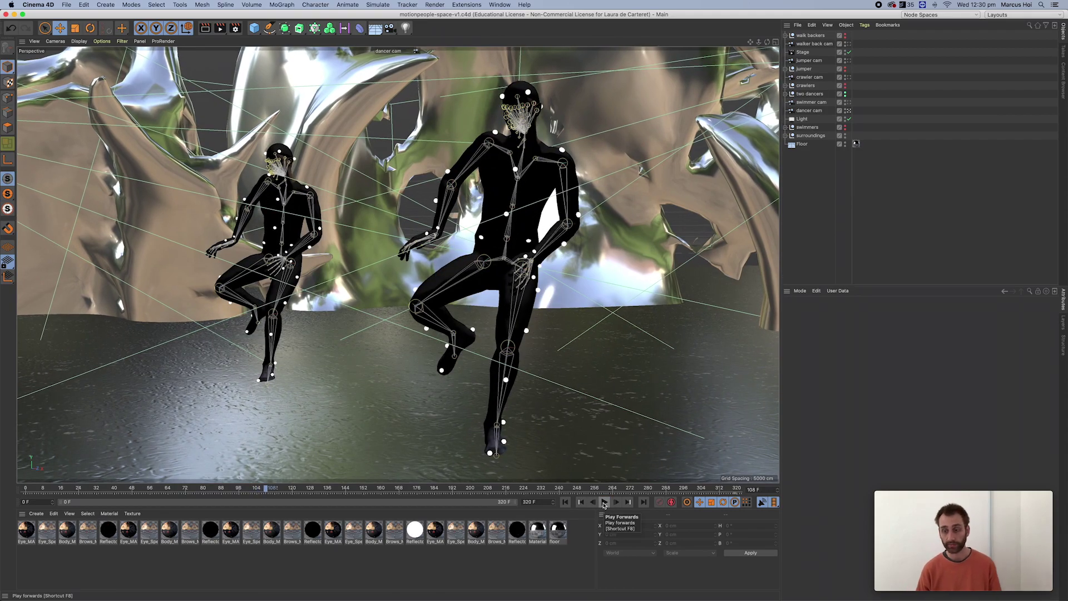
# - Switch to After Effects, preview the "render 1-320fs_v1" composition from the start and scrub to 0:00:01:07
pyautogui.moveTo(629, 589)
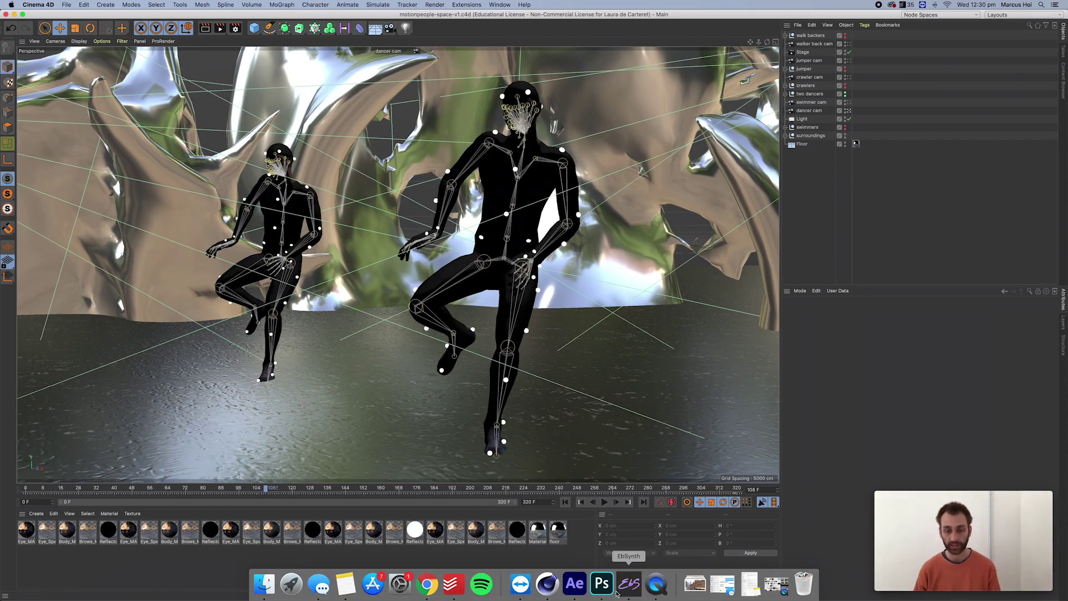
pyautogui.click(575, 583)
pyautogui.press('Home')
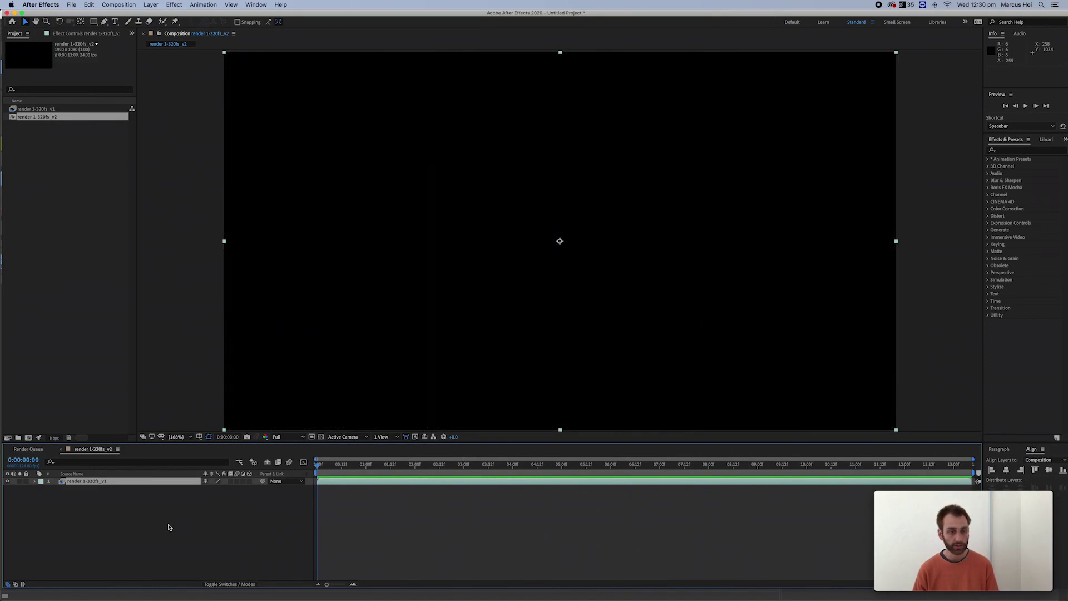
pyautogui.press('space')
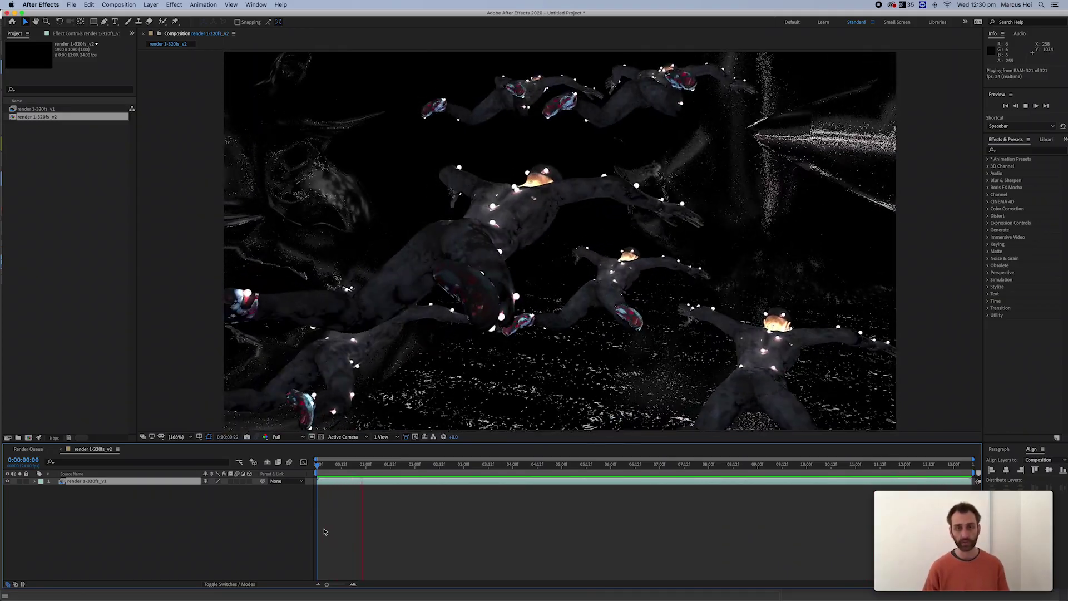
pyautogui.click(372, 483)
pyautogui.moveTo(392, 466)
pyautogui.mouseDown()
pyautogui.moveTo(356, 467)
pyautogui.moveTo(438, 467)
pyautogui.moveTo(382, 463)
pyautogui.mouseUp()
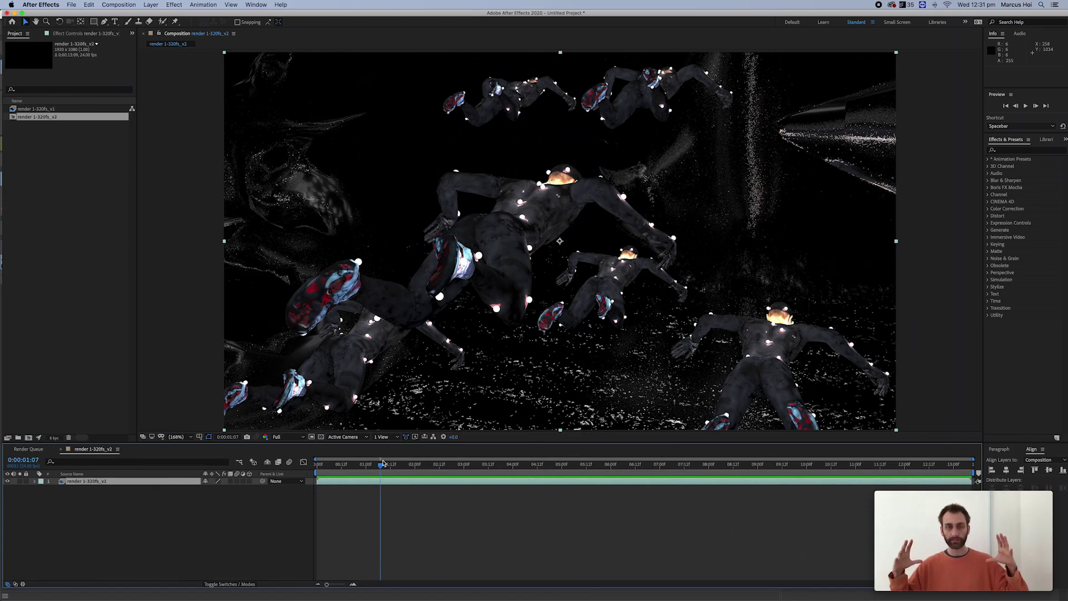
pyautogui.moveTo(382, 462)
pyautogui.mouseDown()
pyautogui.moveTo(406, 464)
pyautogui.moveTo(382, 463)
pyautogui.mouseUp()
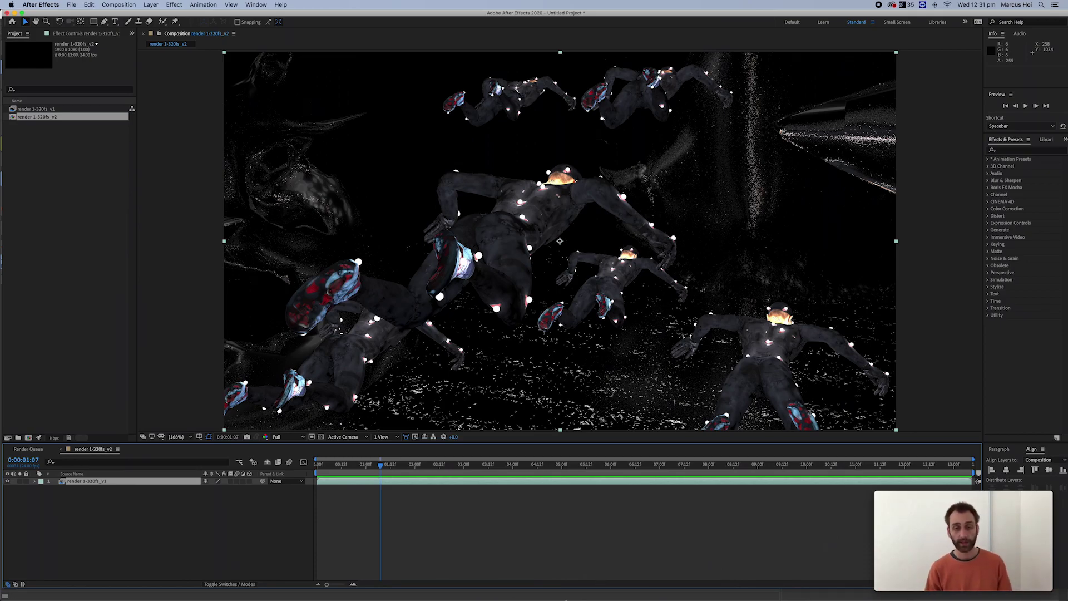
pyautogui.moveTo(565, 599)
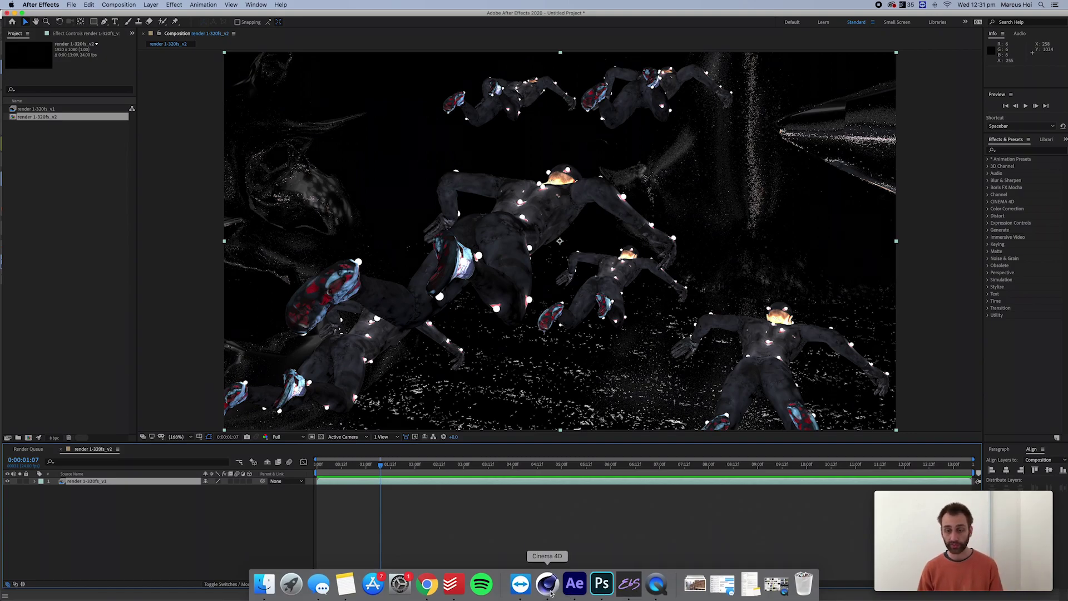
pyautogui.click(549, 589)
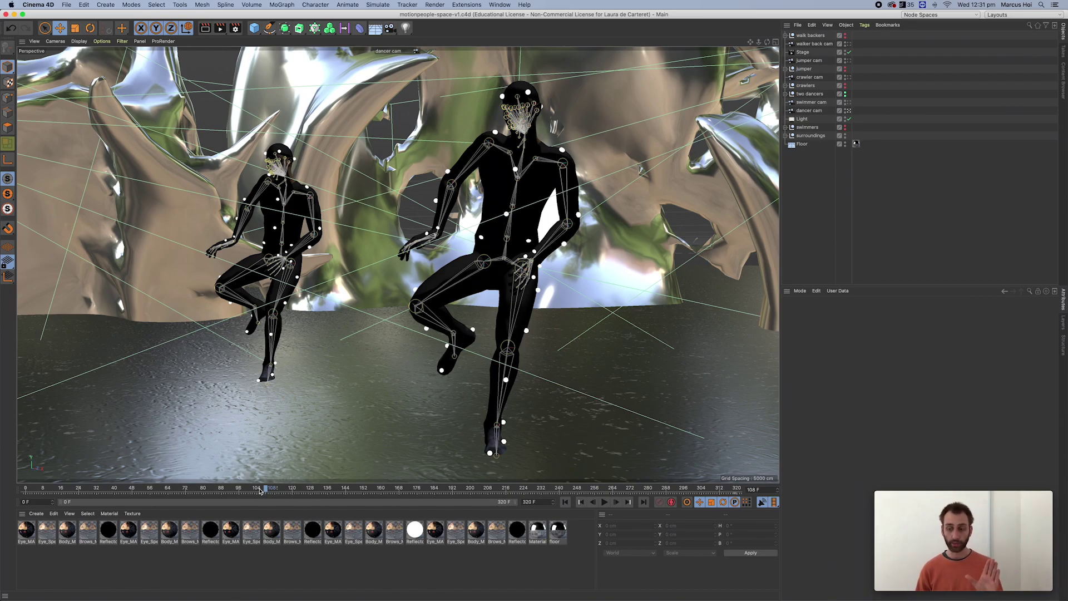
pyautogui.moveTo(318, 594)
pyautogui.click(429, 589)
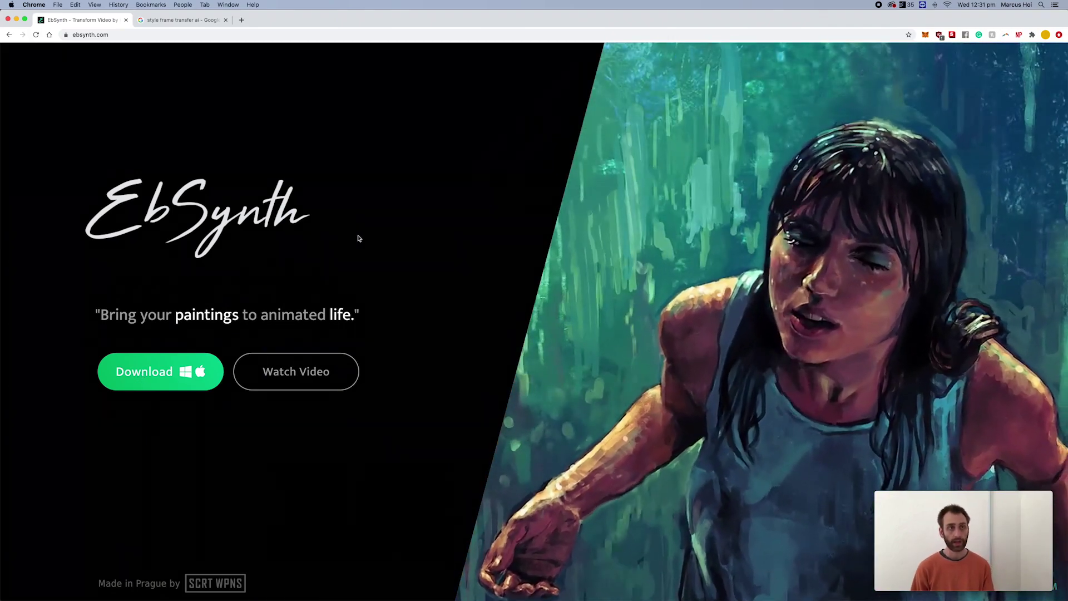
pyautogui.moveTo(580, 593)
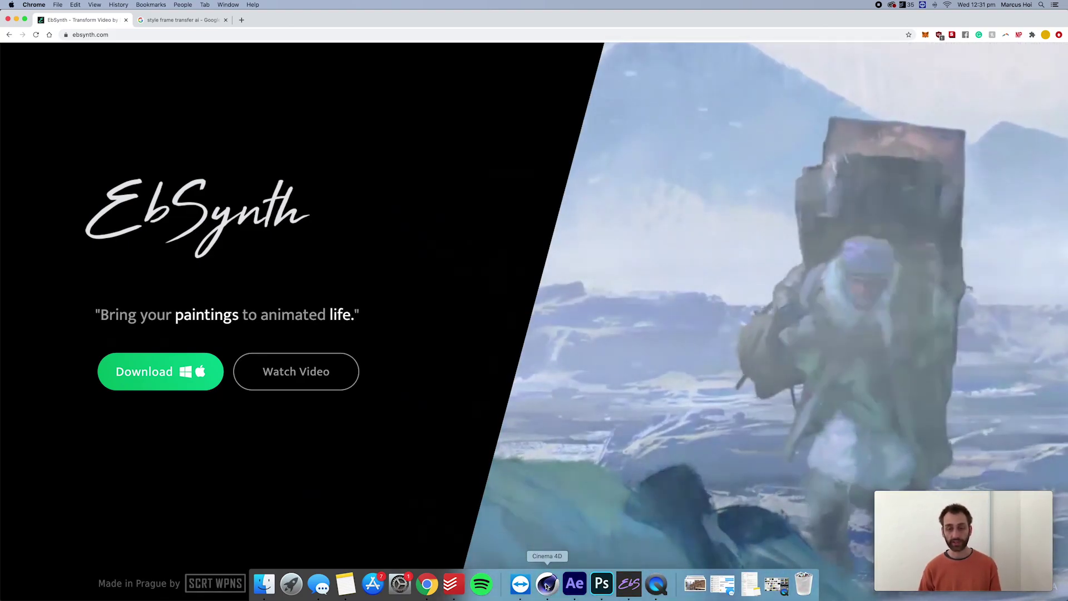
# - Switch to Cinema 4D and review the available effects in the Render Settings without adding any
pyautogui.click(546, 585)
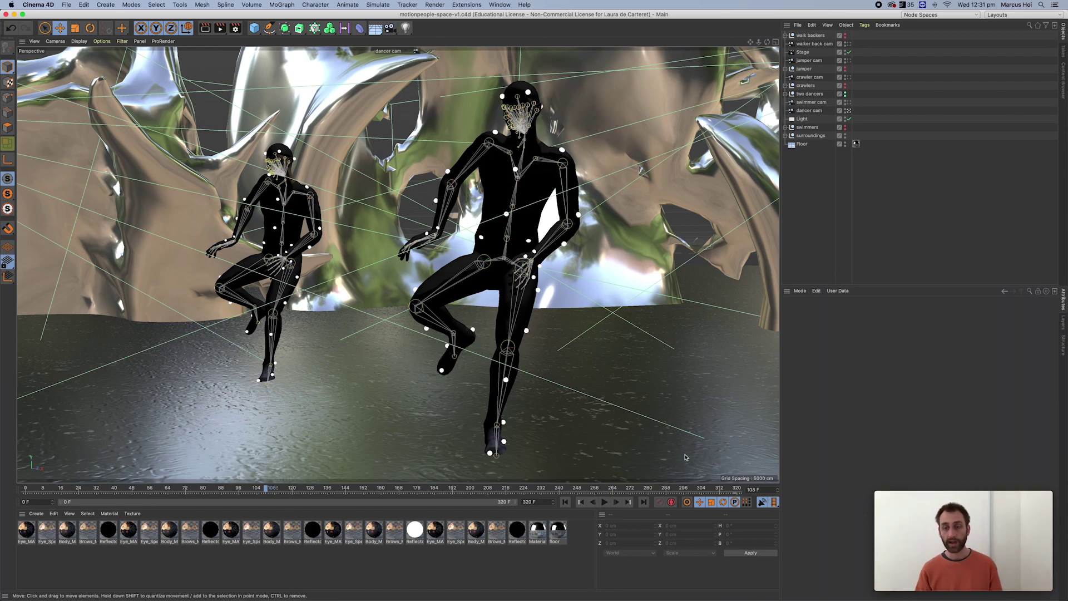
pyautogui.click(236, 29)
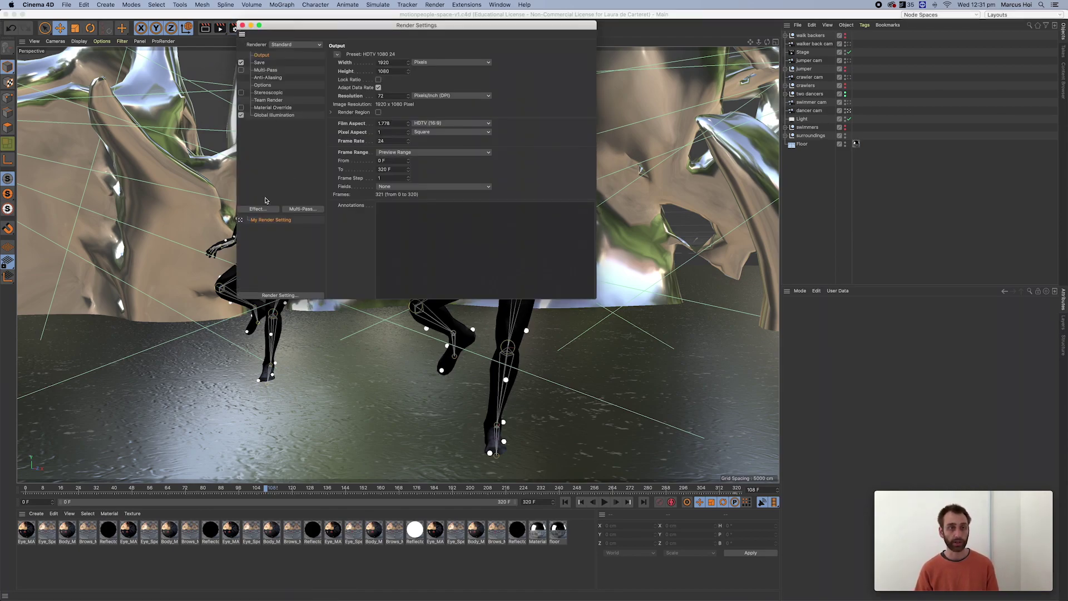
pyautogui.click(263, 210)
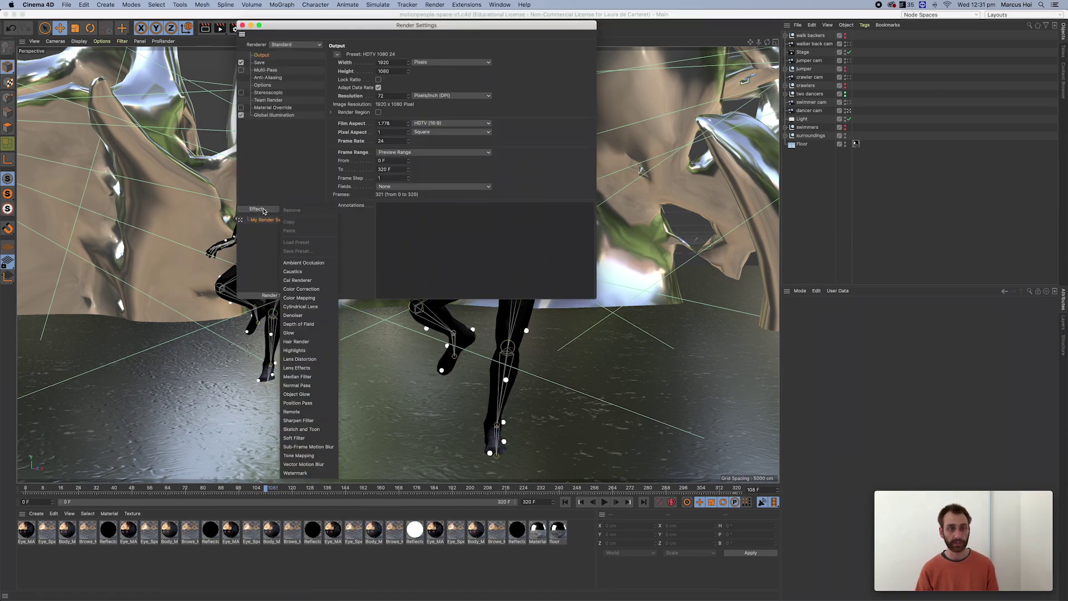
pyautogui.click(284, 183)
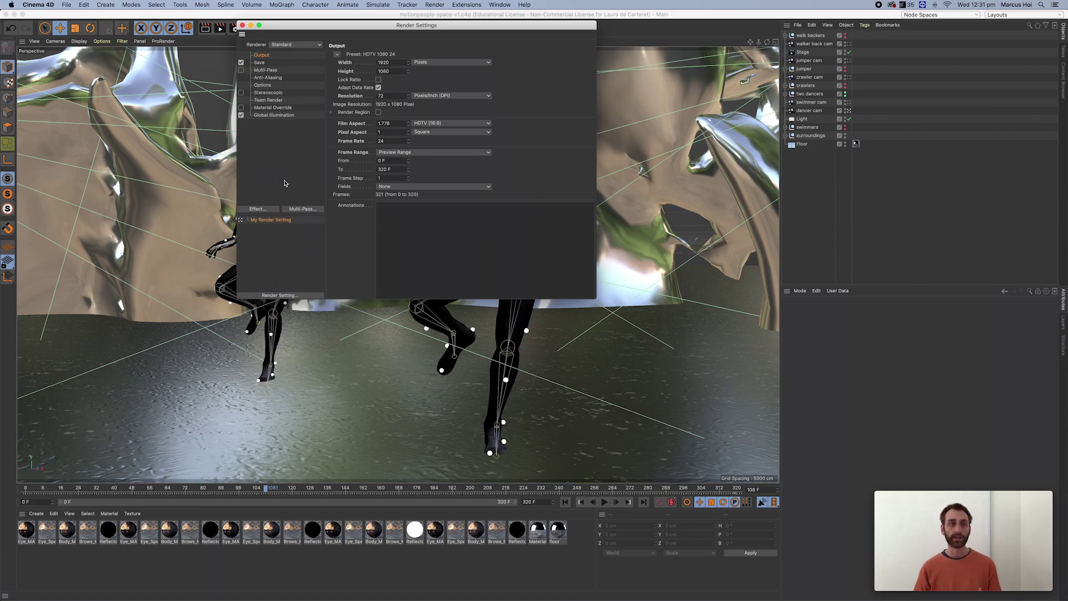
pyautogui.click(266, 210)
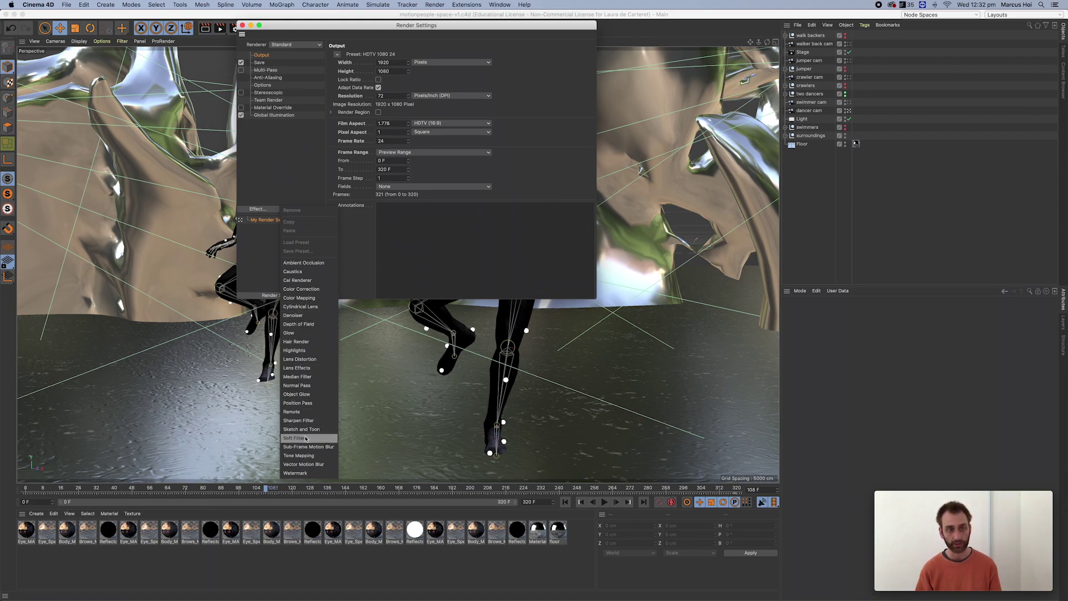
pyautogui.click(299, 170)
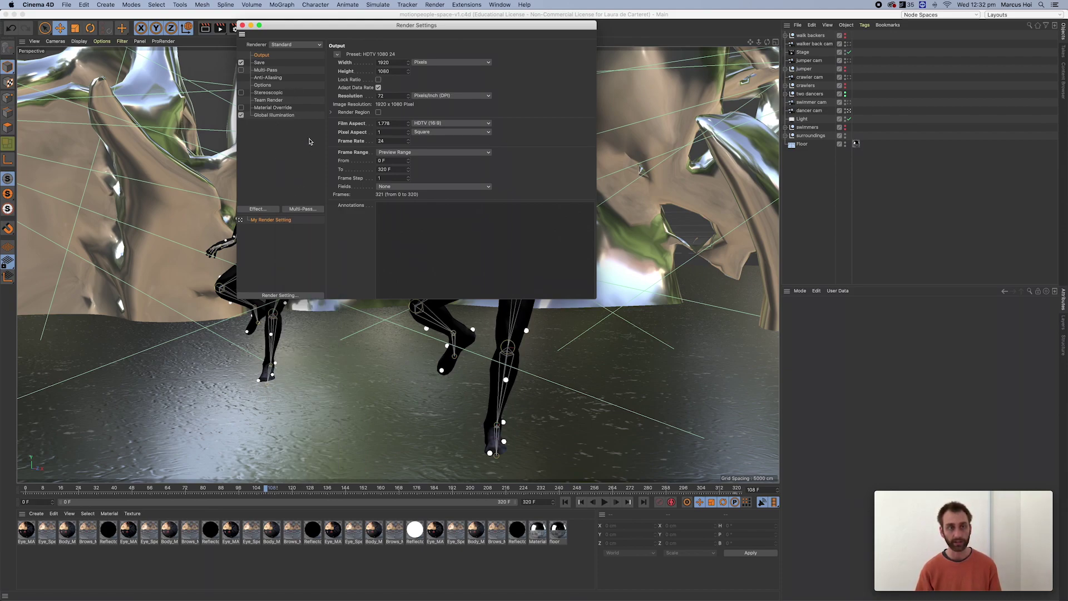
pyautogui.click(243, 26)
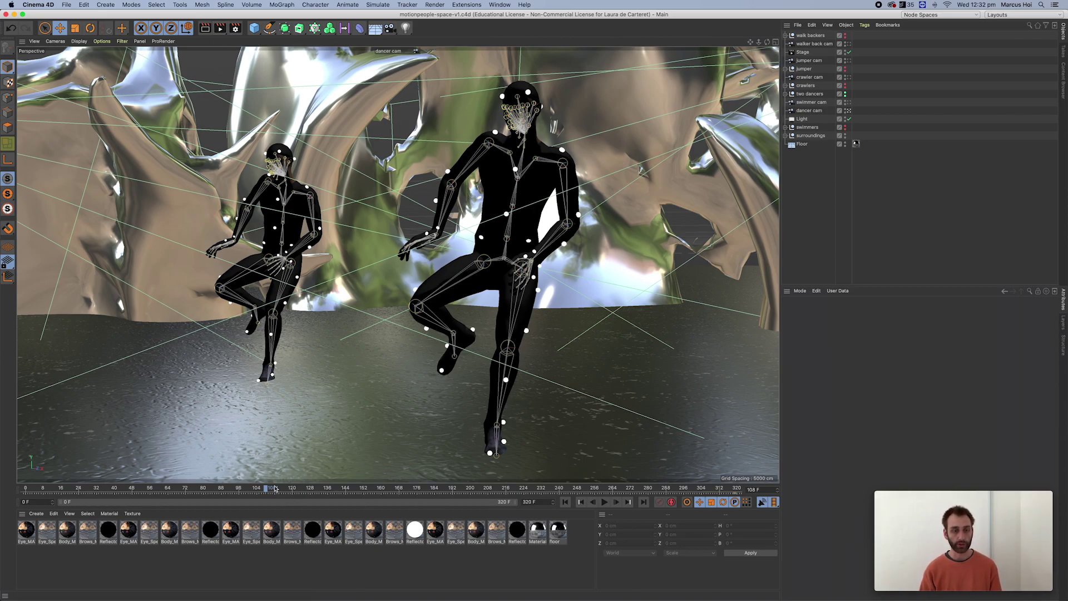
# - Render the active view at frame 244, take a screenshot of the rendered jumper image and exit the render
pyautogui.moveTo(266, 490); pyautogui.dragTo(570, 490)
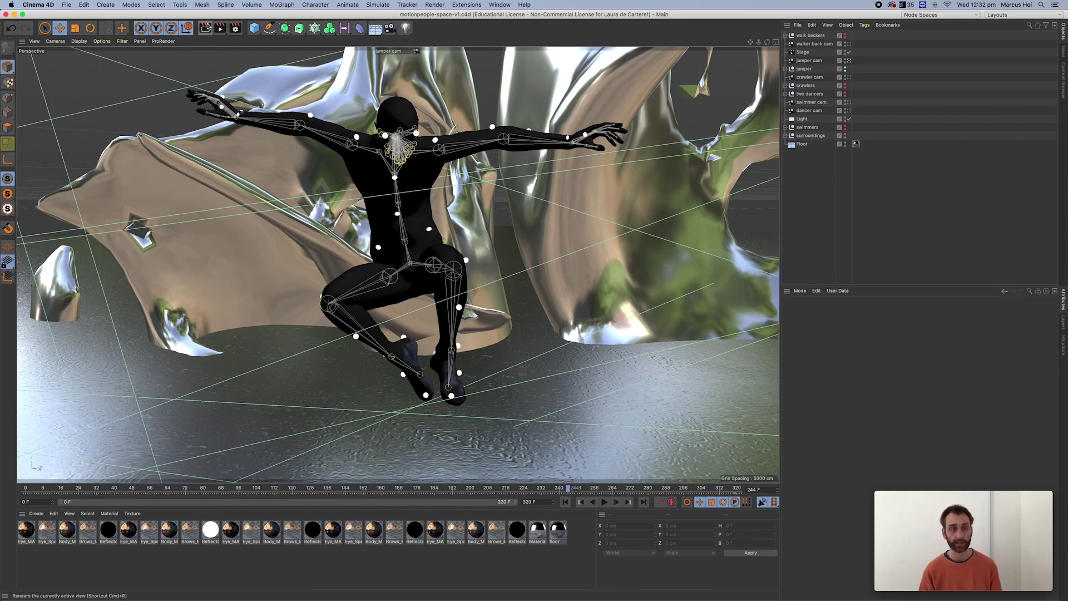
pyautogui.click(207, 28)
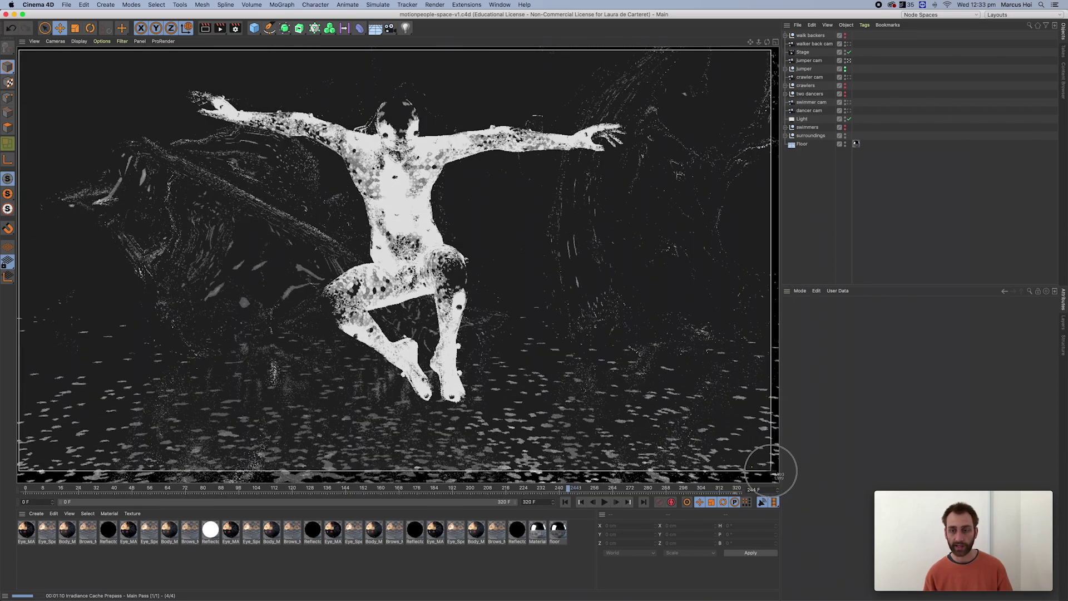
pyautogui.moveTo(771, 470)
pyautogui.mouseDown()
pyautogui.moveTo(779, 477)
pyautogui.moveTo(767, 488)
pyautogui.moveTo(777, 478)
pyautogui.moveTo(763, 468)
pyautogui.moveTo(779, 480)
pyautogui.mouseUp()
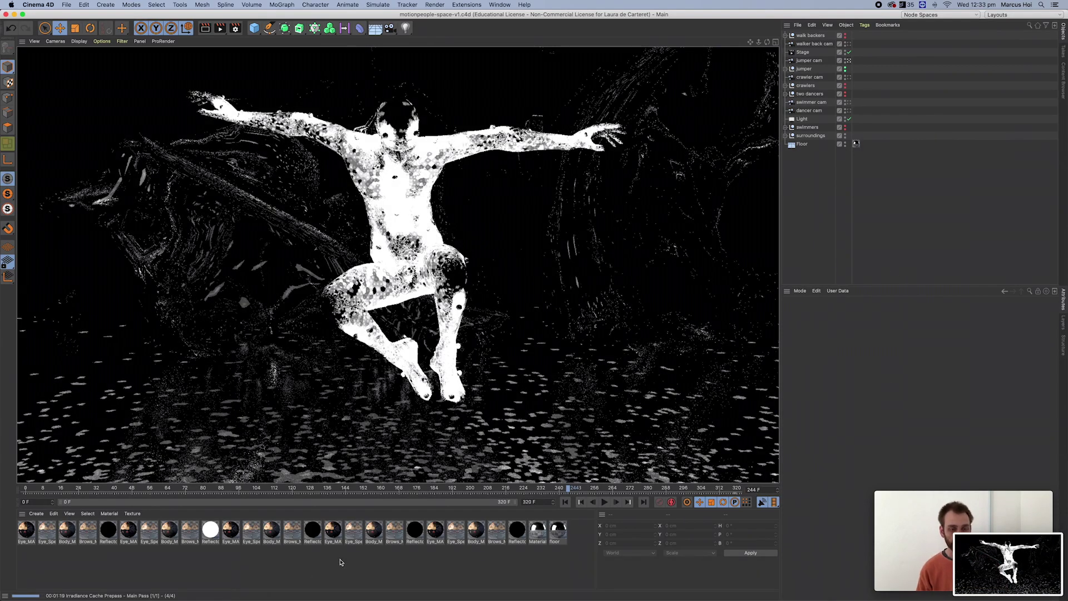
pyautogui.press('Escape')
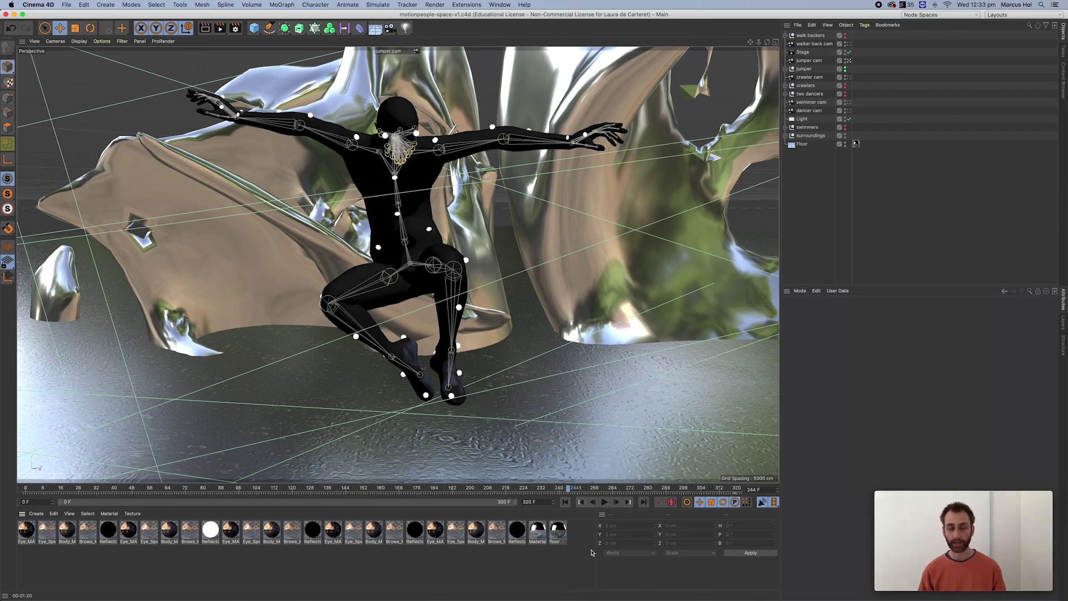
# - Place the desktop file "Screen Shot 2020-09-23 at 12.33.46 pm" from Finder into the "style frame swimmer 1" document in Photoshop
pyautogui.moveTo(428, 598)
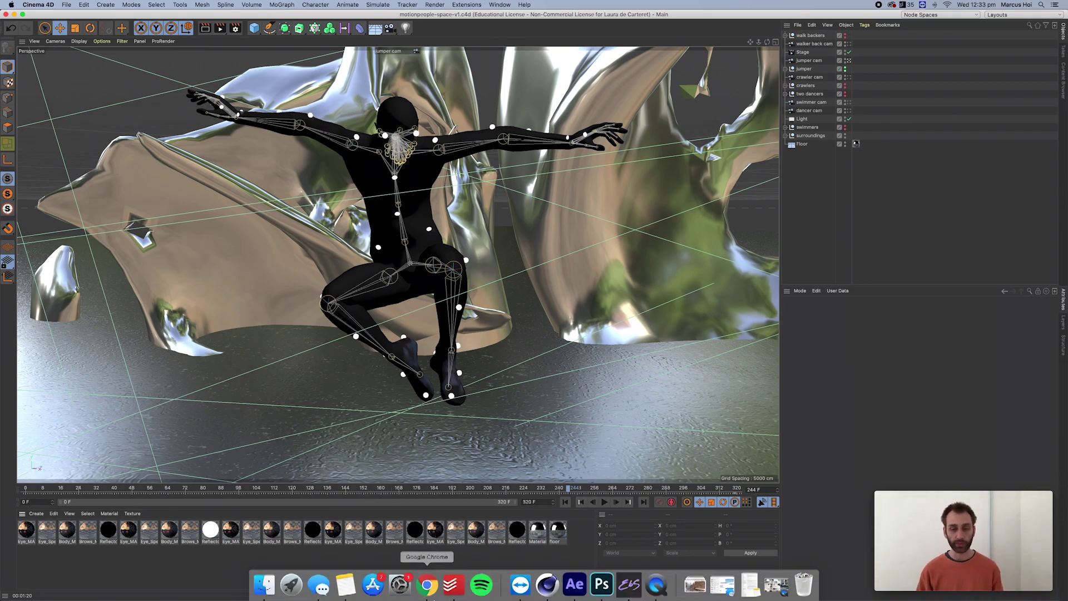
pyautogui.click(603, 590)
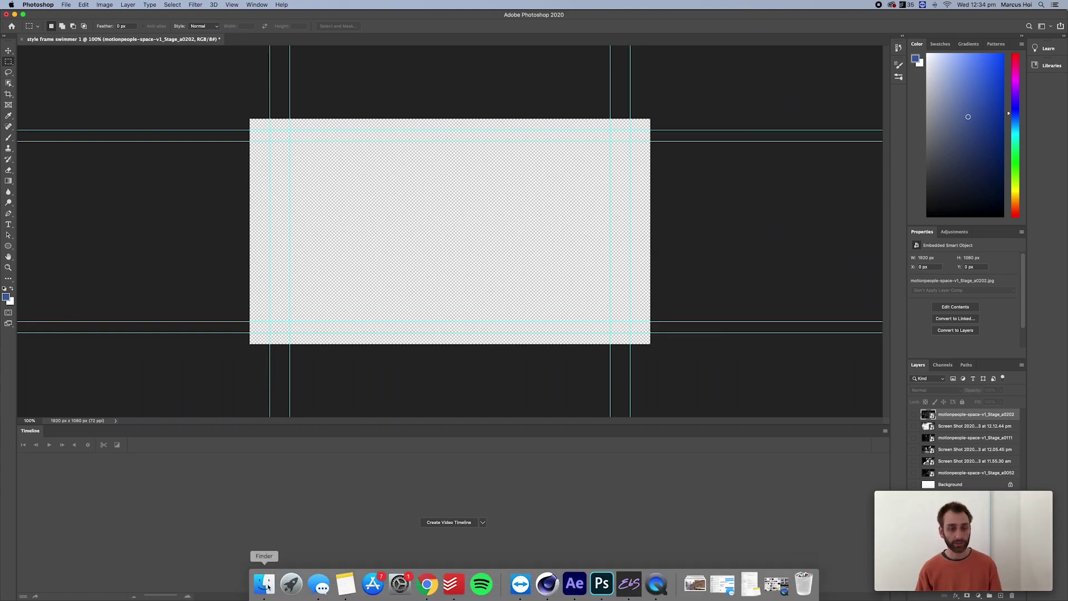
pyautogui.click(266, 584)
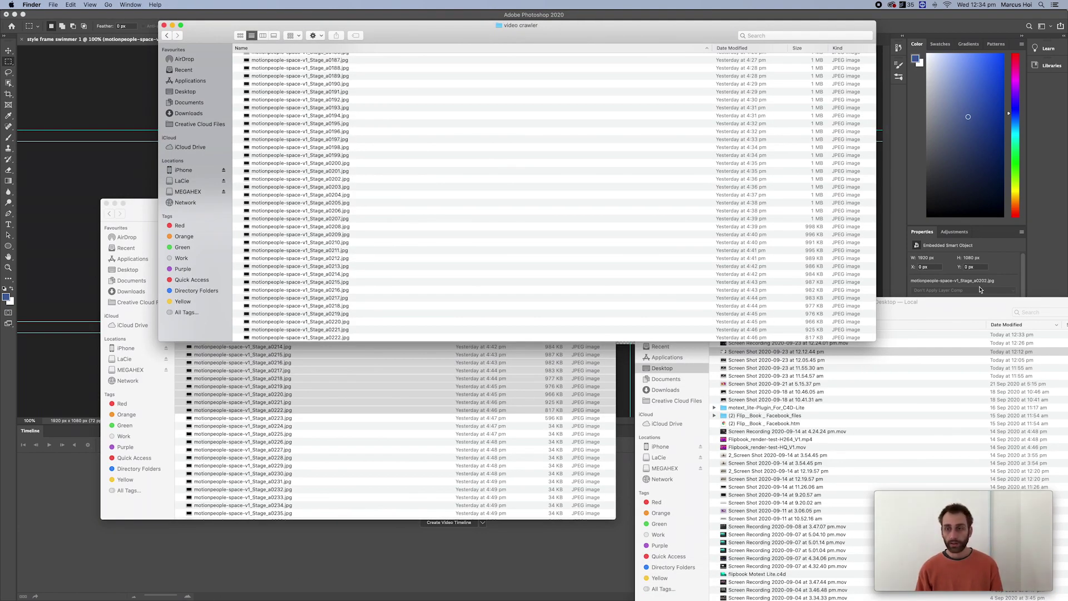
pyautogui.click(971, 310)
pyautogui.click(763, 335)
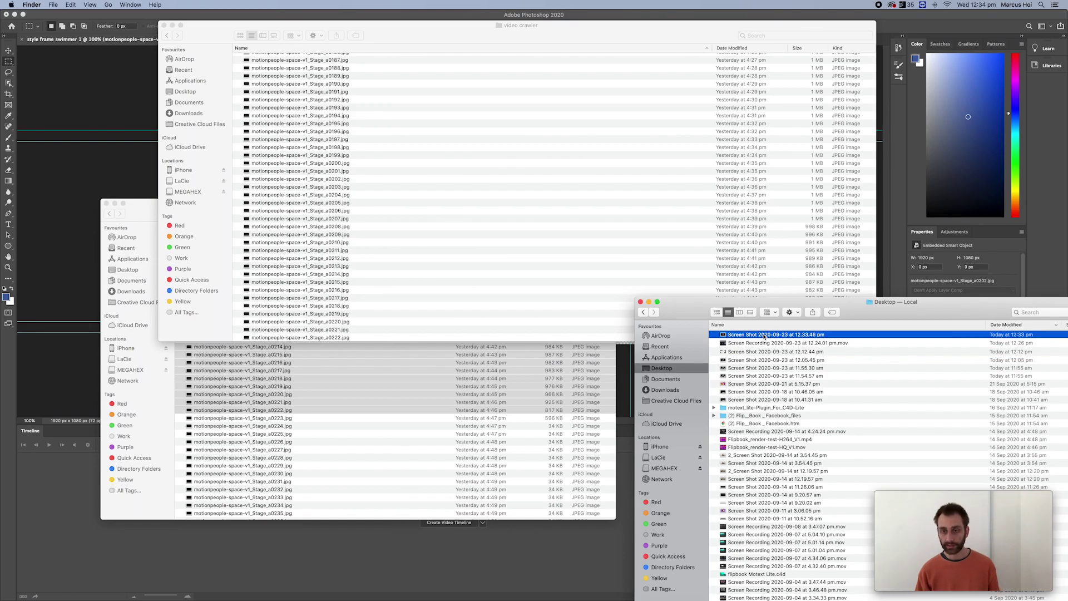
pyautogui.press('space')
pyautogui.press('space')
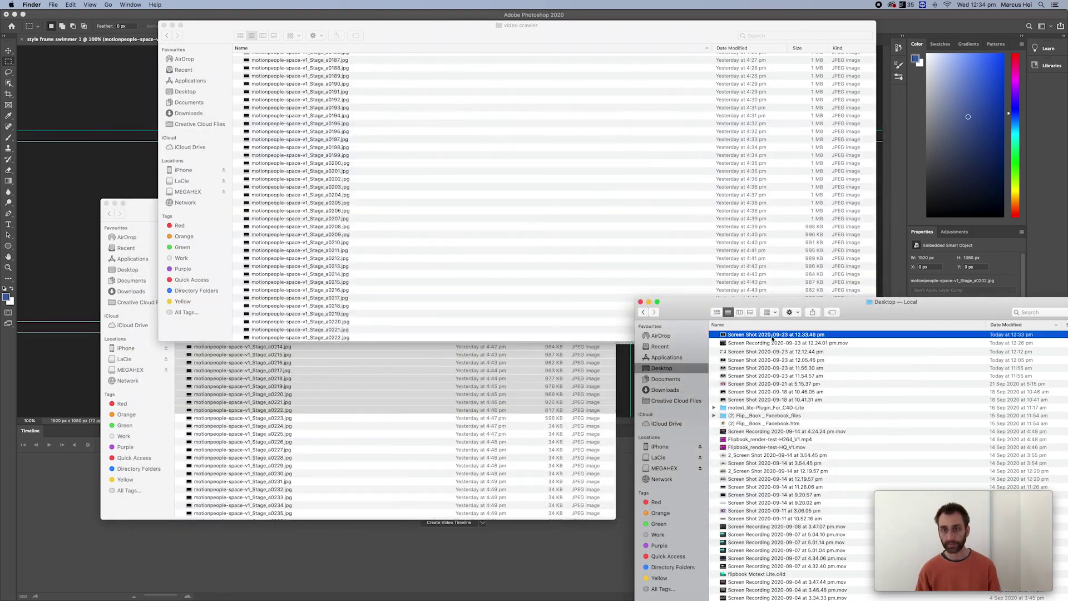
pyautogui.moveTo(763, 335); pyautogui.dragTo(383, 237)
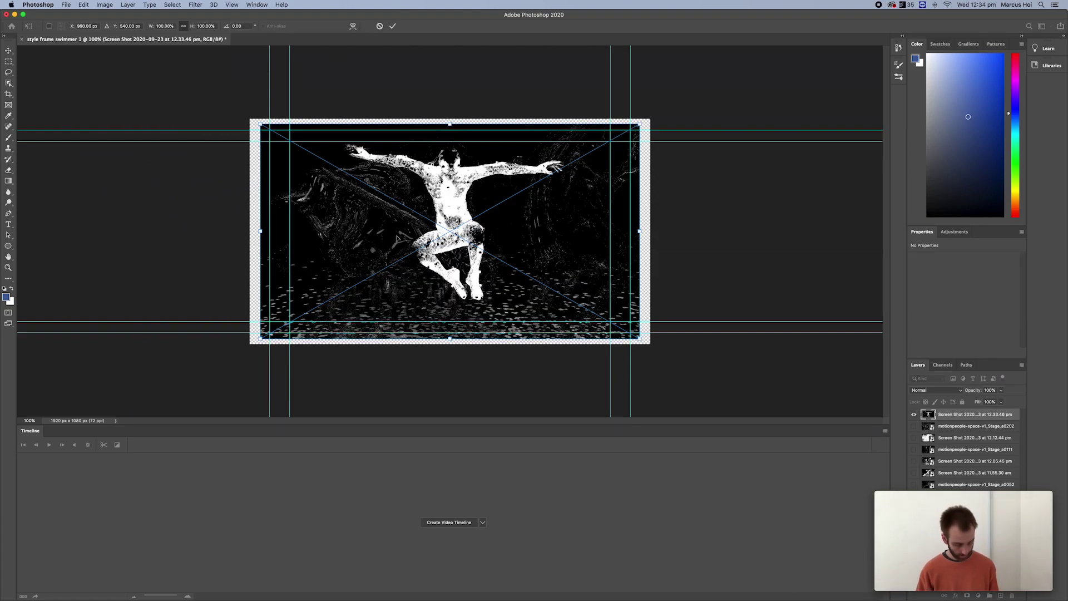
# - Scale the placed screenshot to about 105% so it fills the canvas, nudge it up to Y 540.14 px and commit the transform
pyautogui.moveTo(529, 253); pyautogui.dragTo(517, 247)
pyautogui.moveTo(631, 335); pyautogui.dragTo(649, 346)
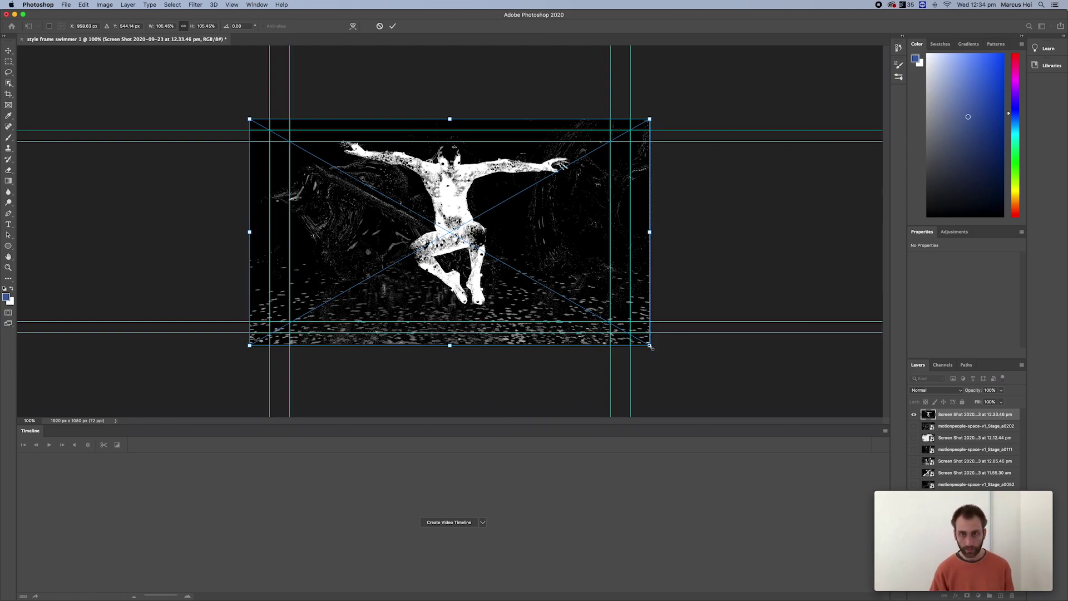
pyautogui.press('Up')
pyautogui.press('Up')
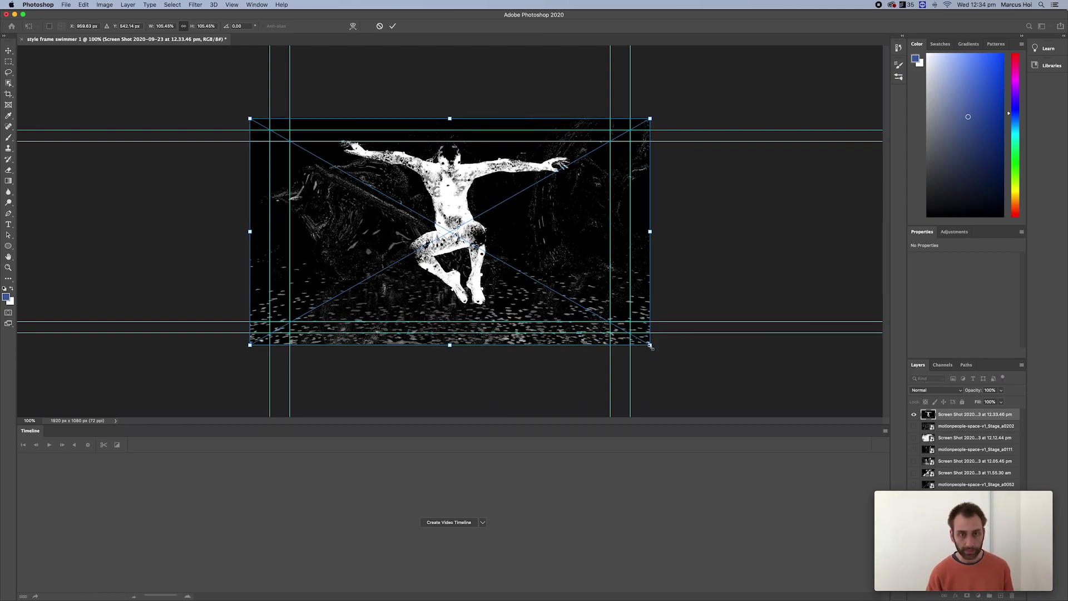
pyautogui.press('Up')
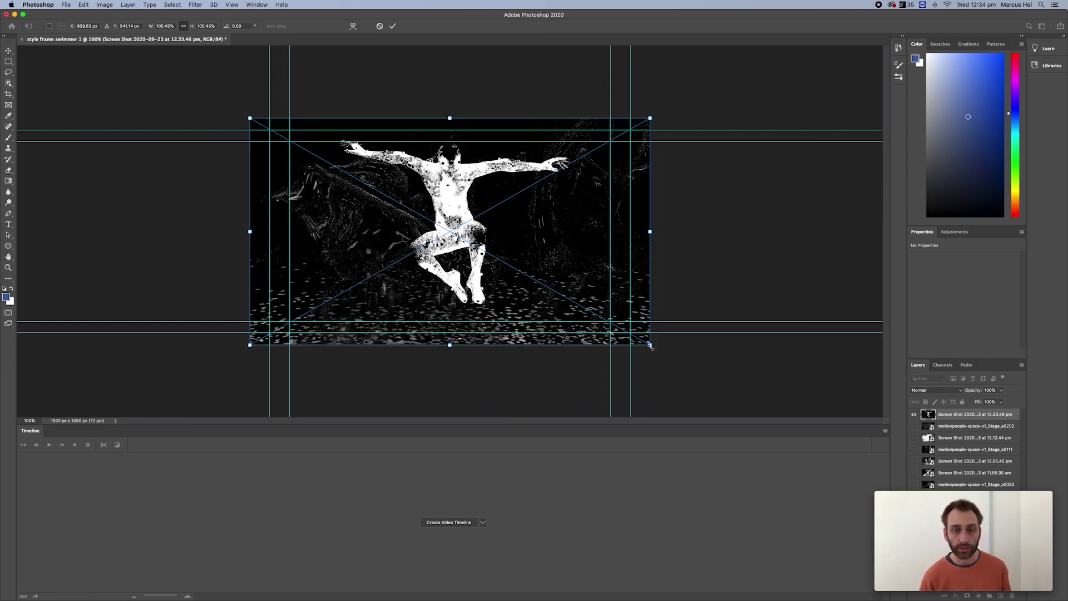
pyautogui.press('Up')
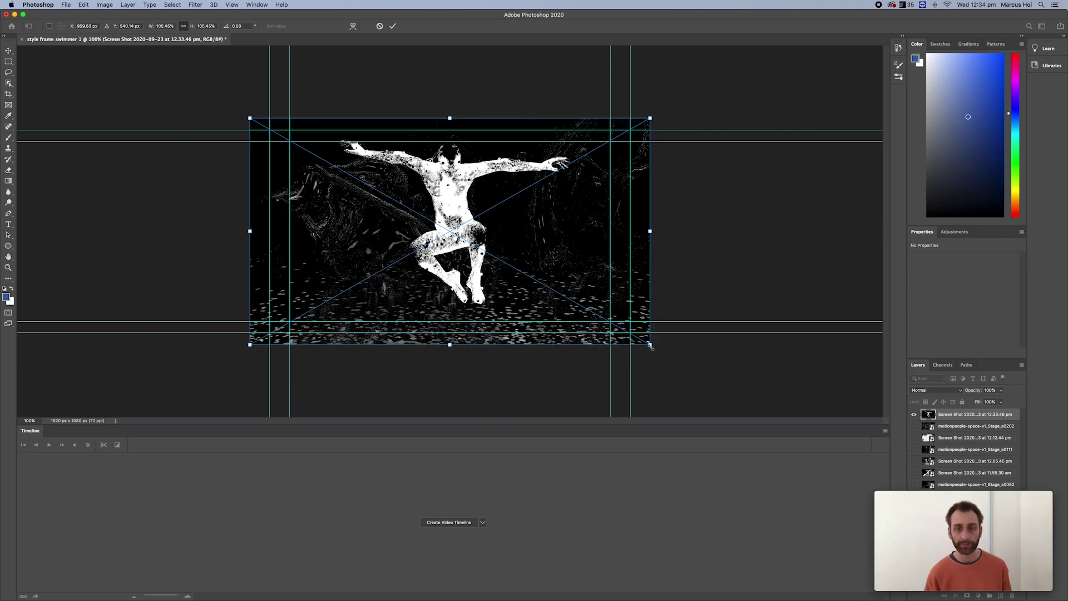
pyautogui.click(392, 26)
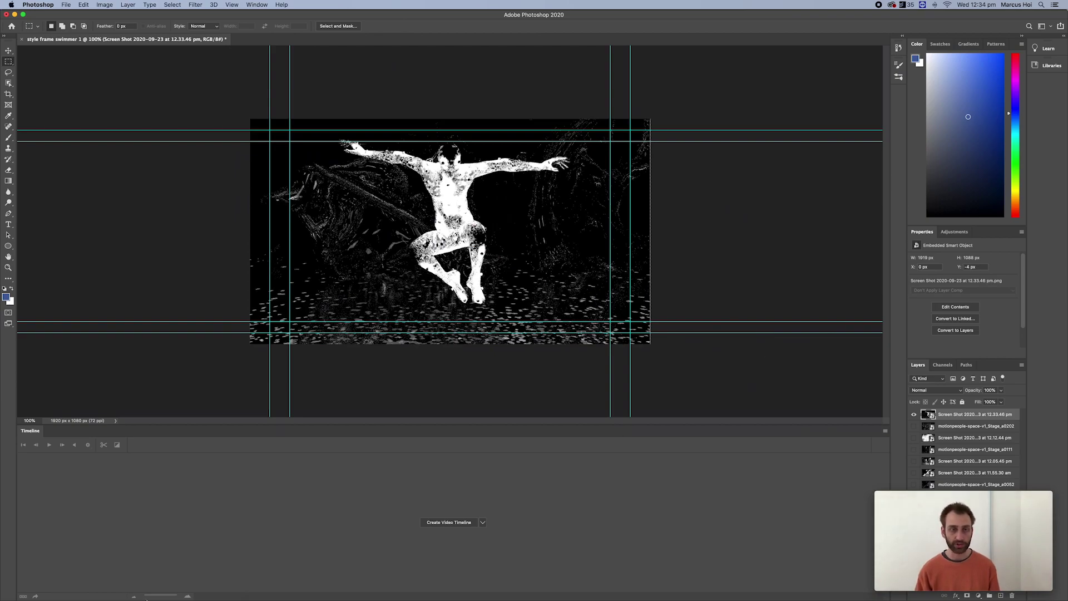
# - Check the current frame number in Cinema 4D, and find and preview "motionpeople-space-v1_Stage_a0244.jpg" in Finder's "render 1-320fs_v1" folder
pyautogui.click(264, 584)
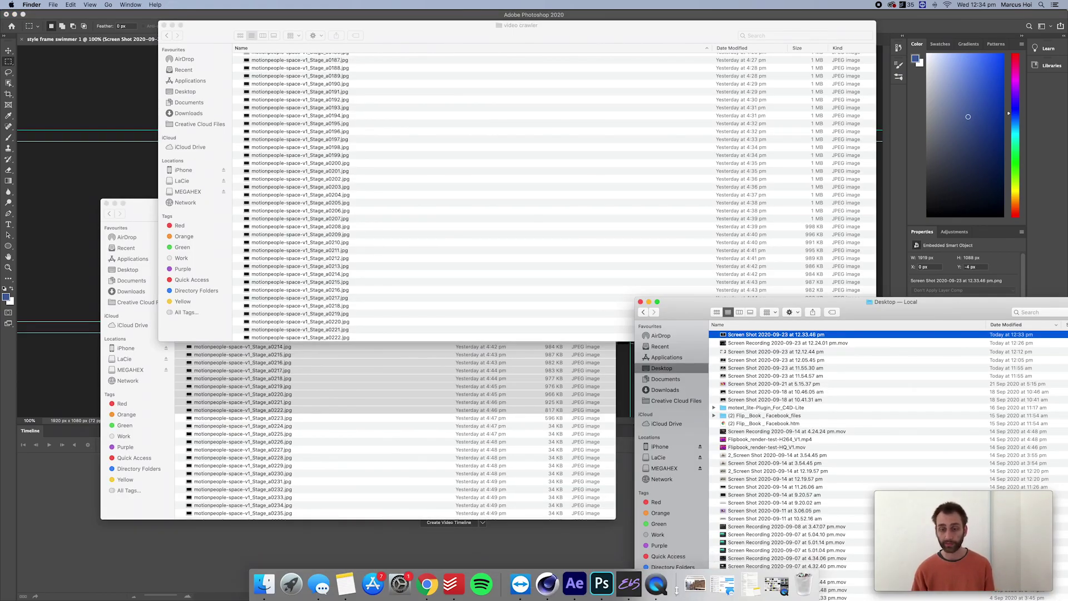
pyautogui.click(548, 586)
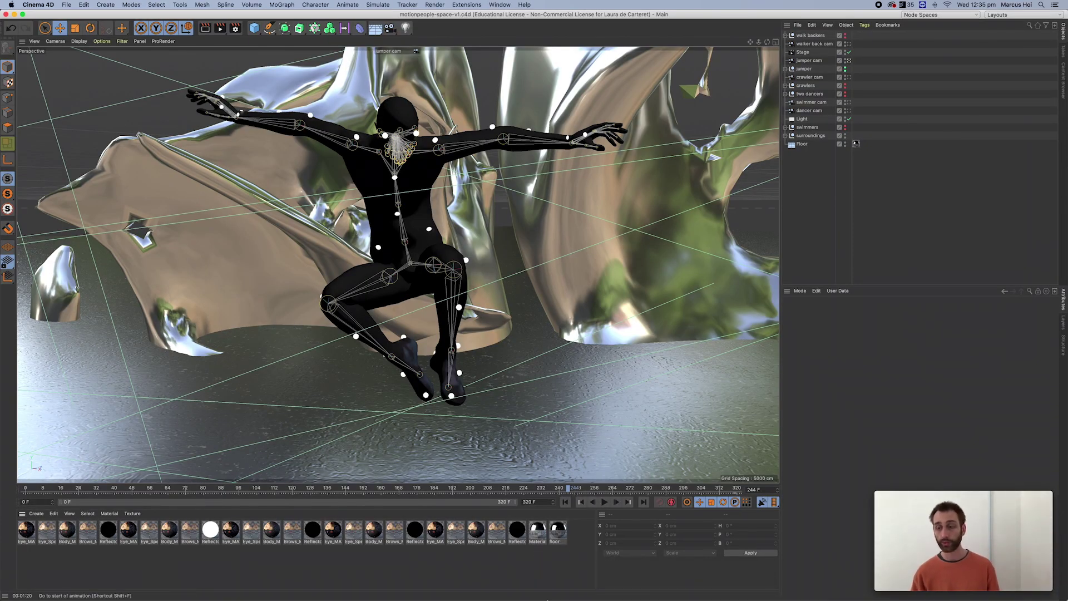
pyautogui.click(263, 585)
pyautogui.scroll(-1, 446, 224)
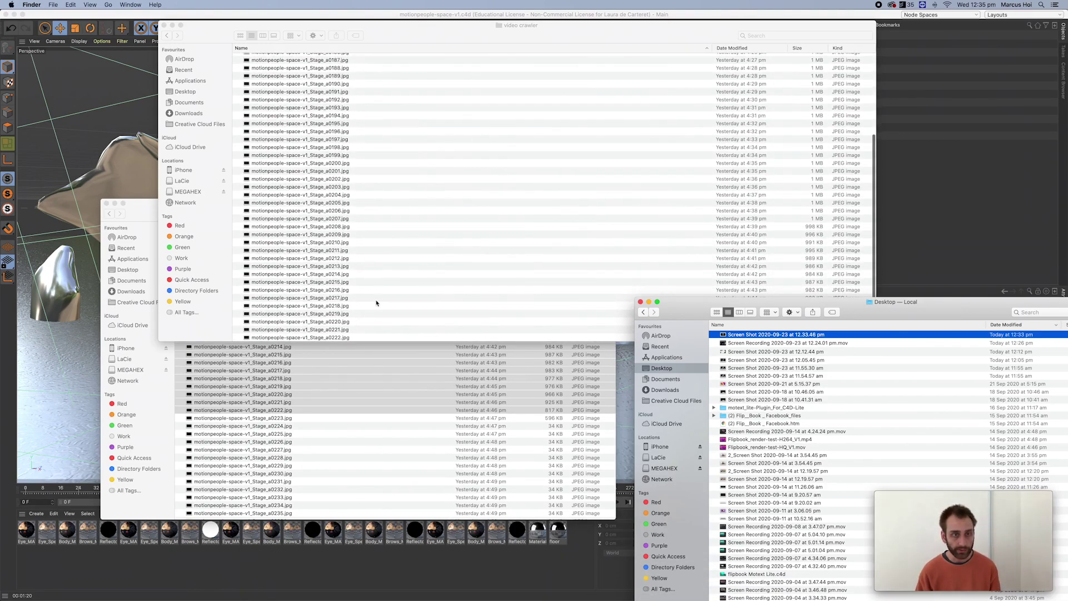
pyautogui.scroll(-3, 377, 301)
pyautogui.click(331, 395)
pyautogui.scroll(-5, 345, 396)
pyautogui.scroll(-3, 348, 397)
pyautogui.click(283, 334)
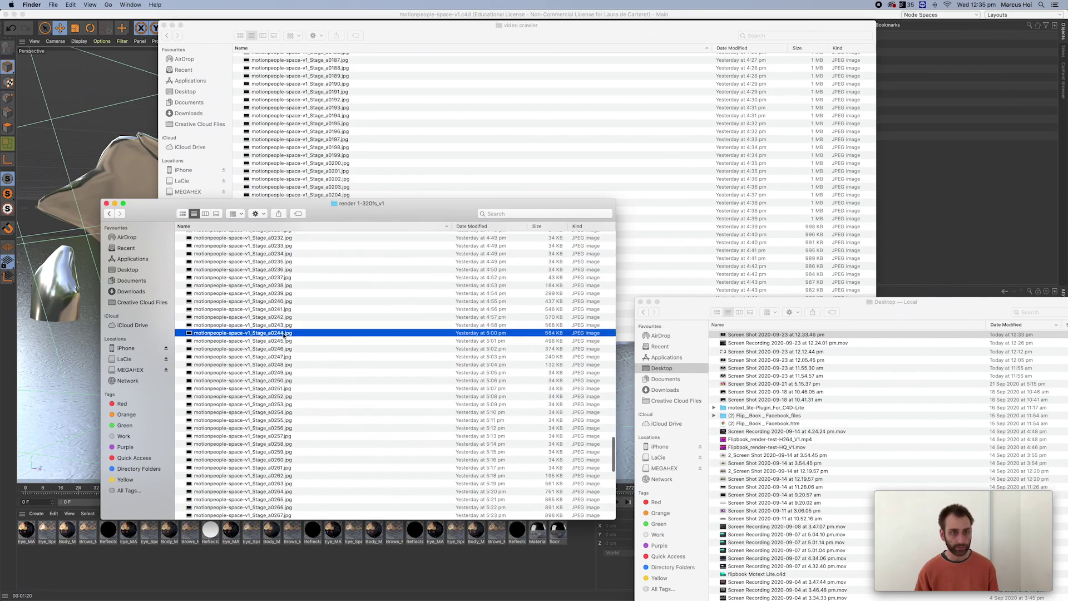
pyautogui.press('space')
pyautogui.press('space')
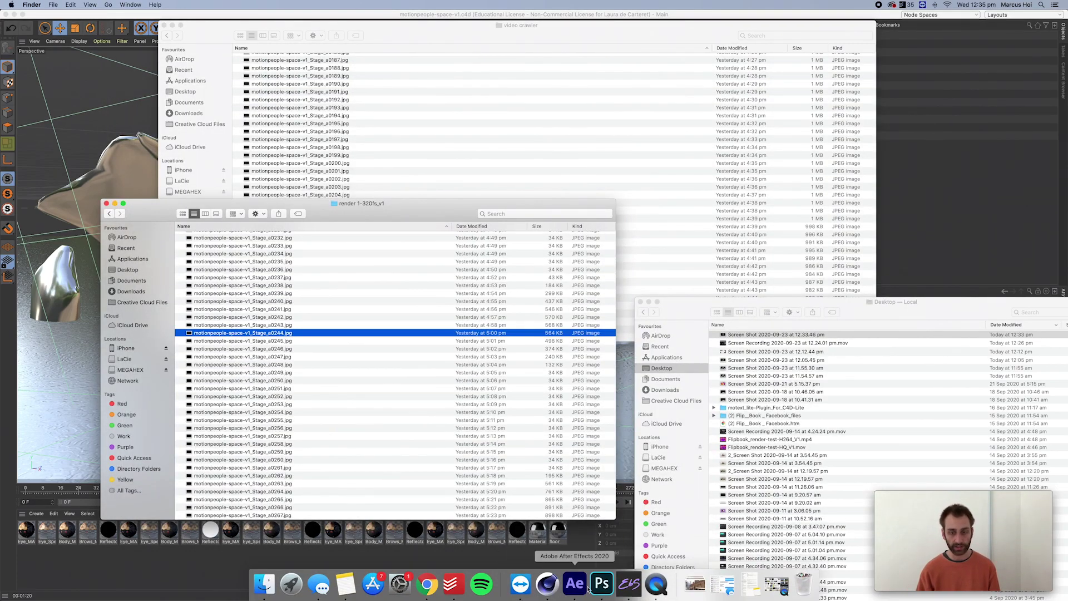
# - Place "motionpeople-space-v1_Stage_a0244.jpg" from Finder into the "style frame swimmer 1" document in Photoshop and commit the placement
pyautogui.click(601, 583)
pyautogui.click(262, 585)
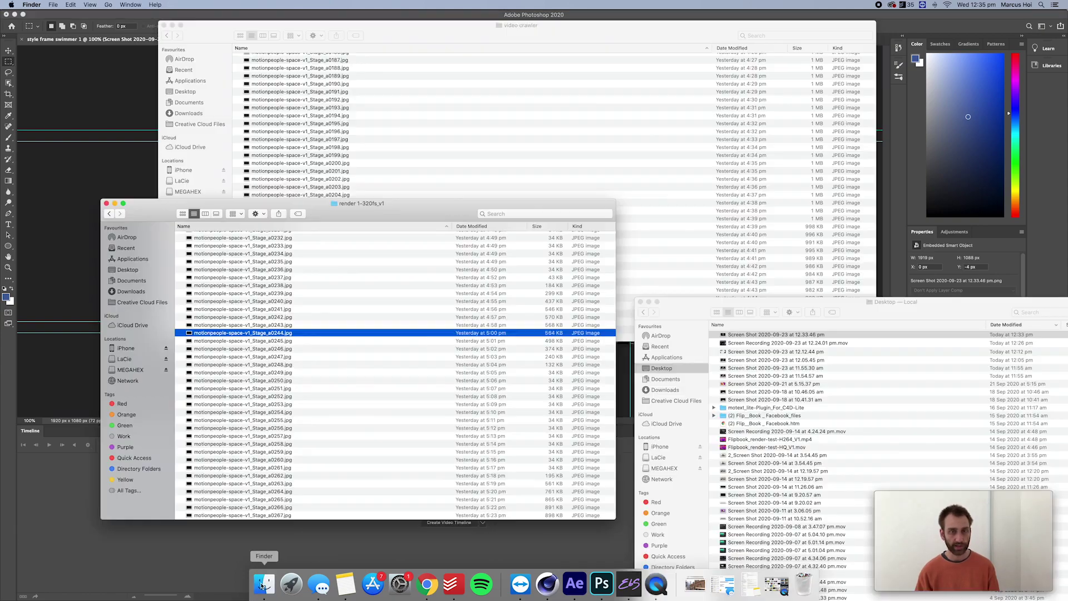
pyautogui.moveTo(272, 336); pyautogui.dragTo(451, 240)
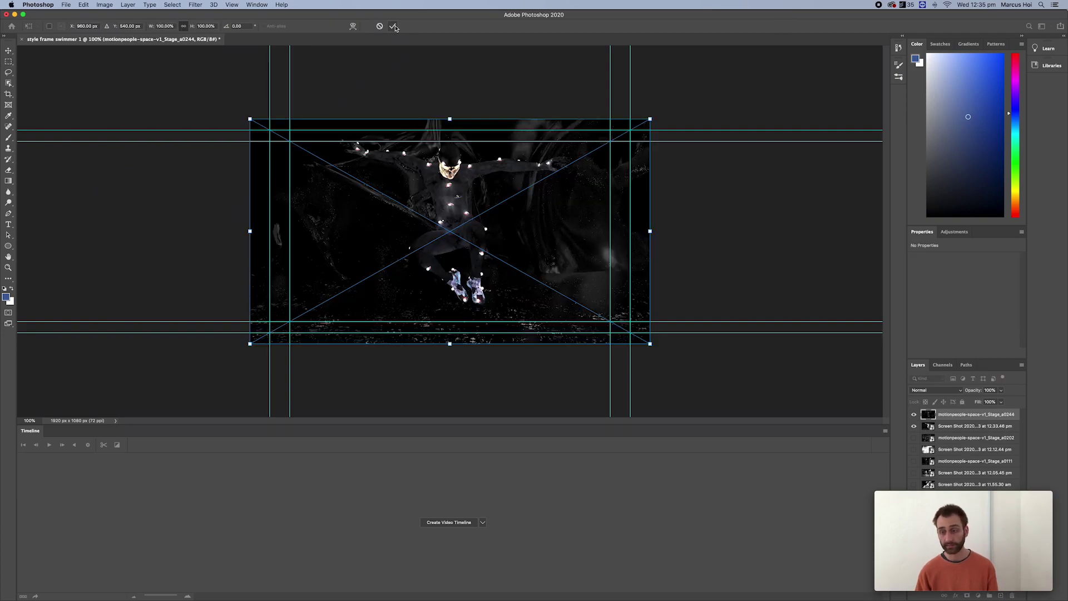
pyautogui.click(392, 26)
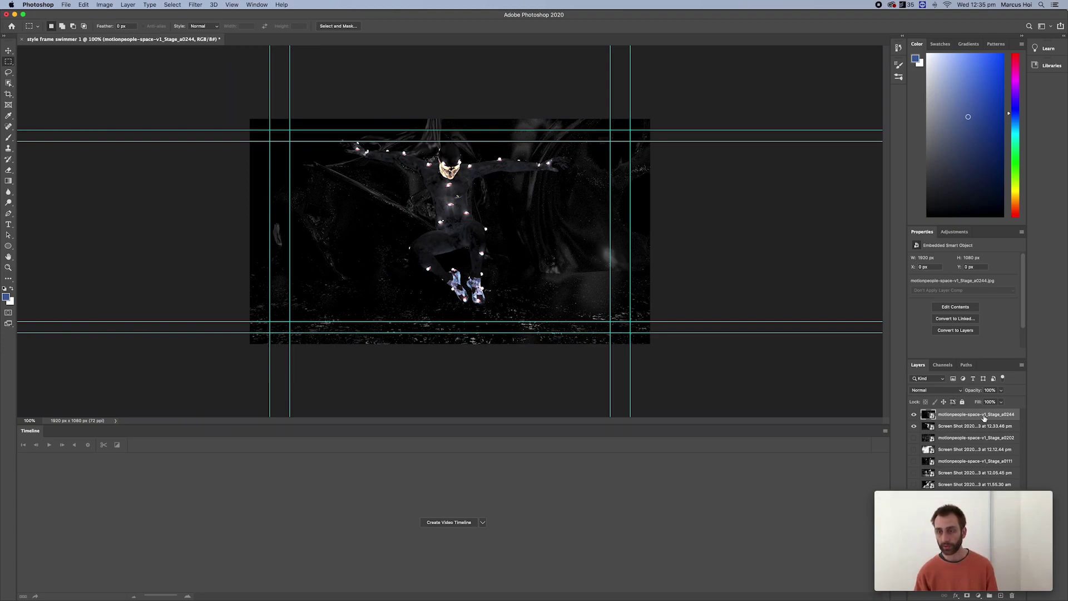
# - Compare the a0244 frame with the screenshot beneath by temporarily lowering the layer's transparency value, restore it to 100% and hide the a0244 layer
pyautogui.click(1000, 402)
pyautogui.moveTo(1001, 401)
pyautogui.mouseDown()
pyautogui.moveTo(962, 402)
pyautogui.moveTo(1002, 401)
pyautogui.mouseUp()
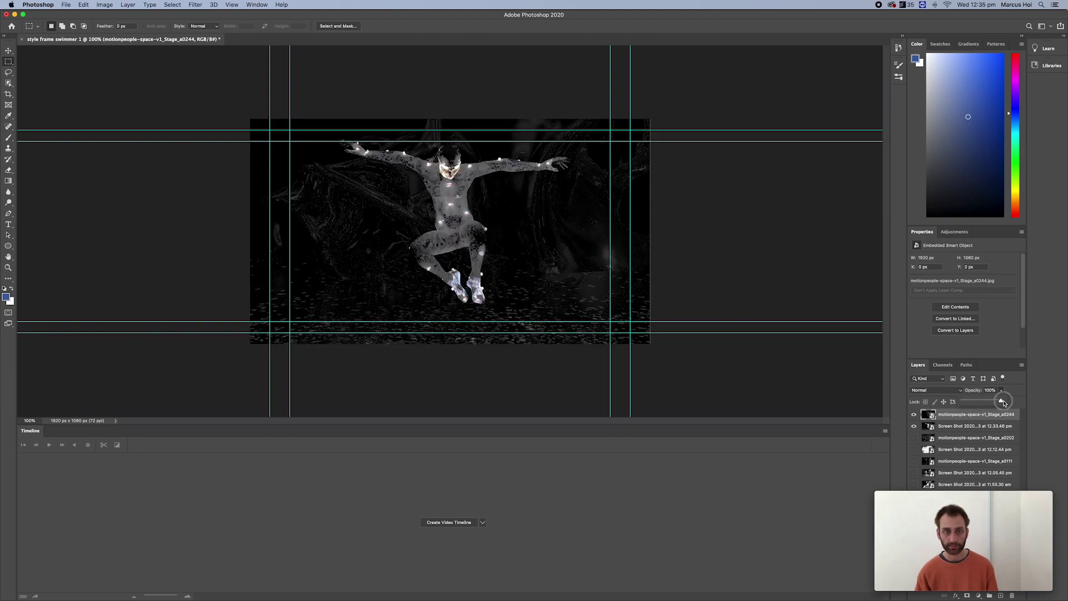
pyautogui.click(1001, 393)
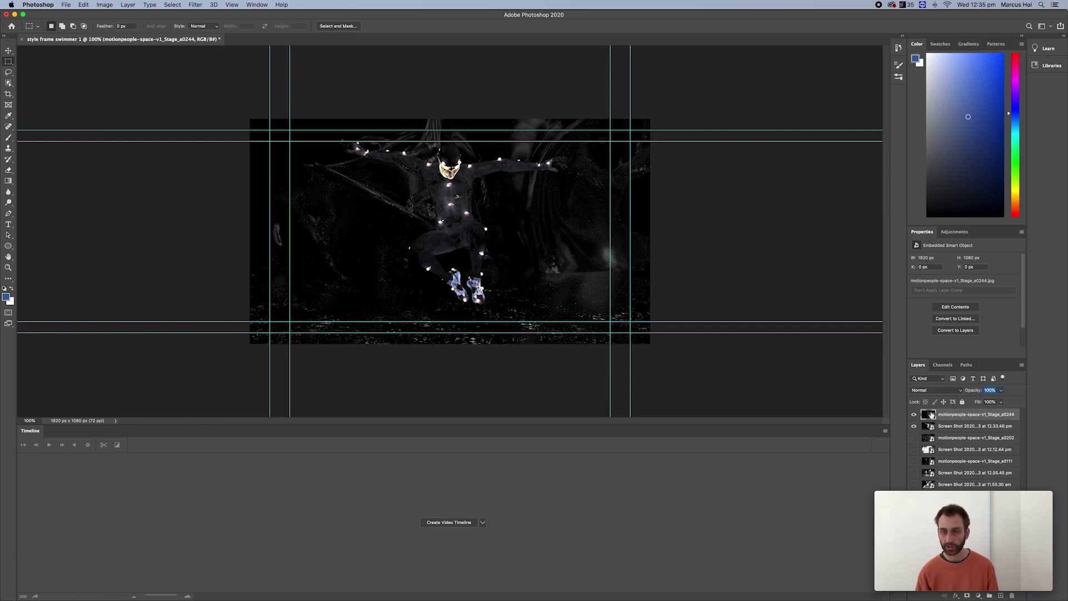
pyautogui.click(913, 414)
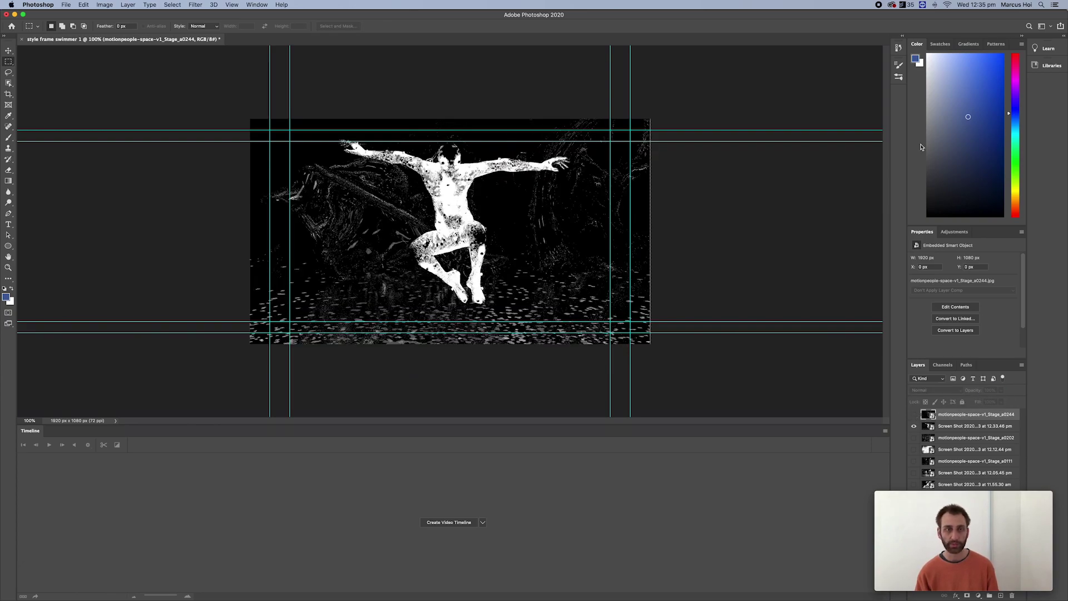
# - Start saving the document, set the format to JPEG and choose the "ebsynth" folder as the location
pyautogui.click(65, 4)
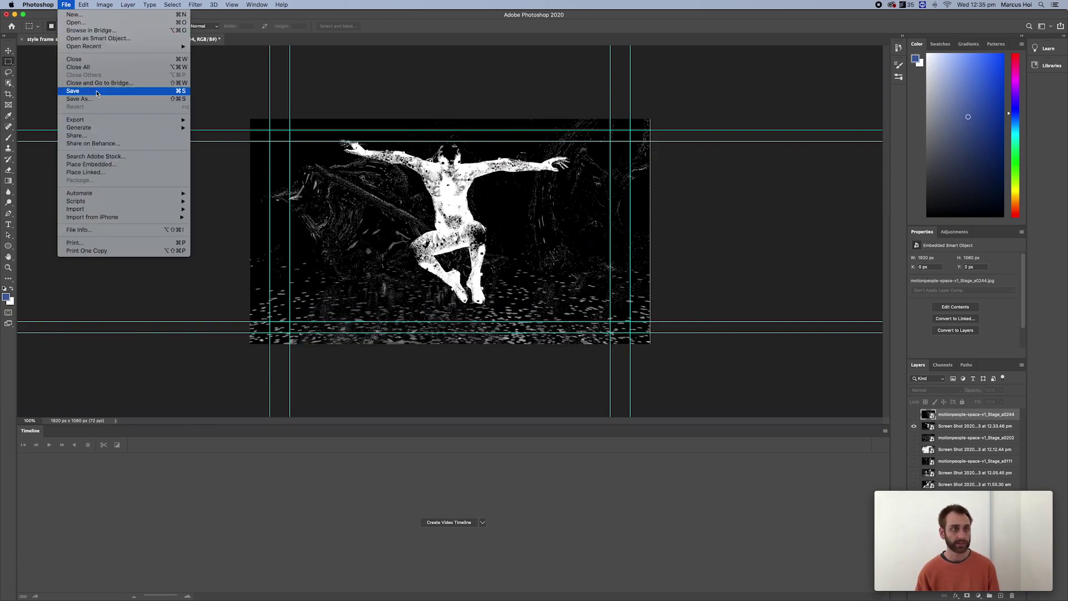
pyautogui.click(96, 91)
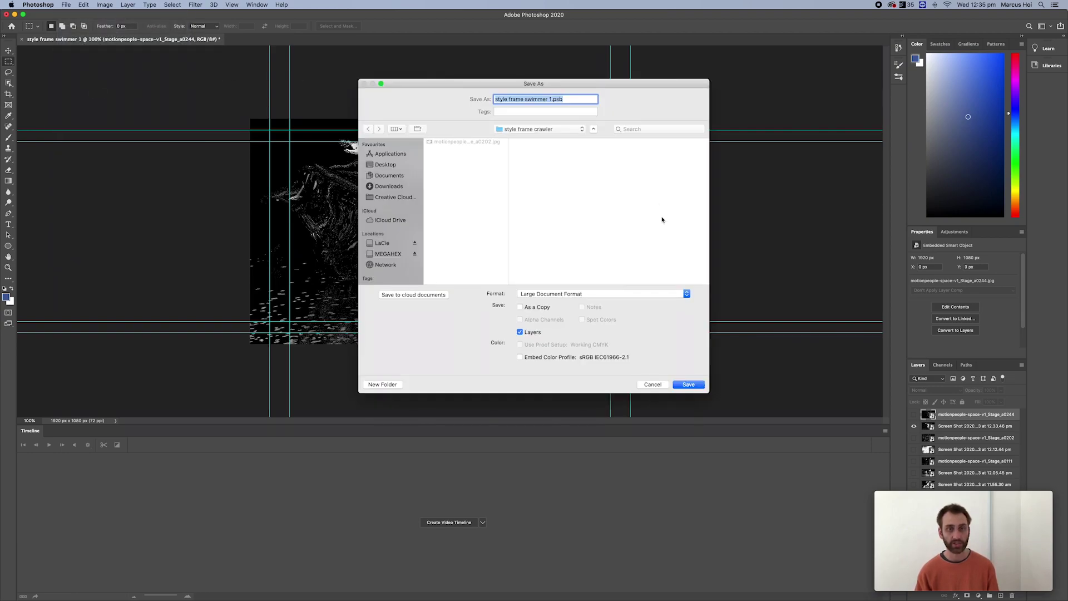
pyautogui.click(609, 295)
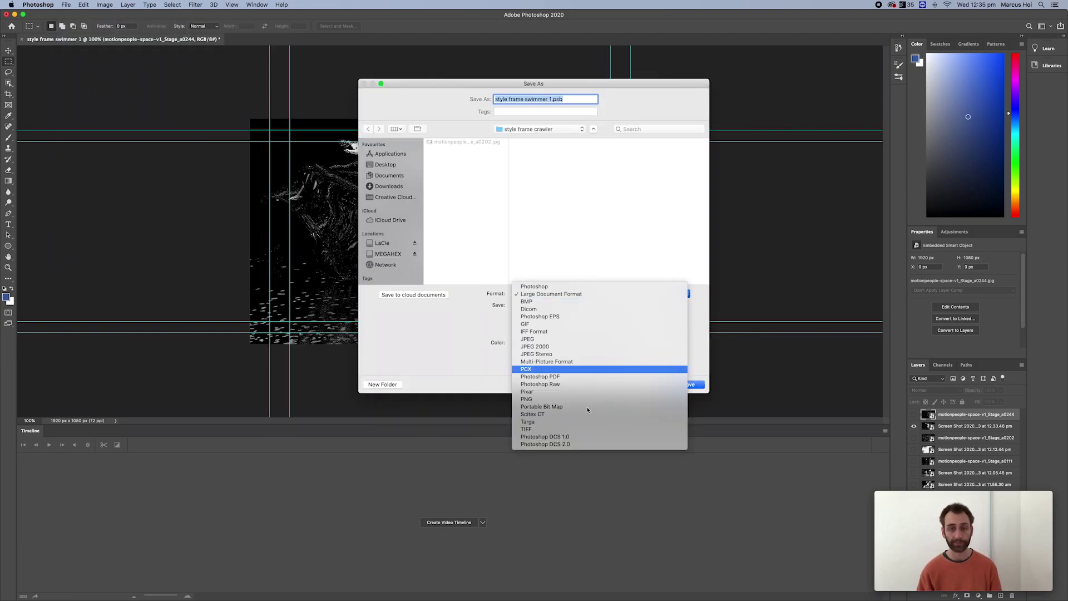
pyautogui.click(550, 339)
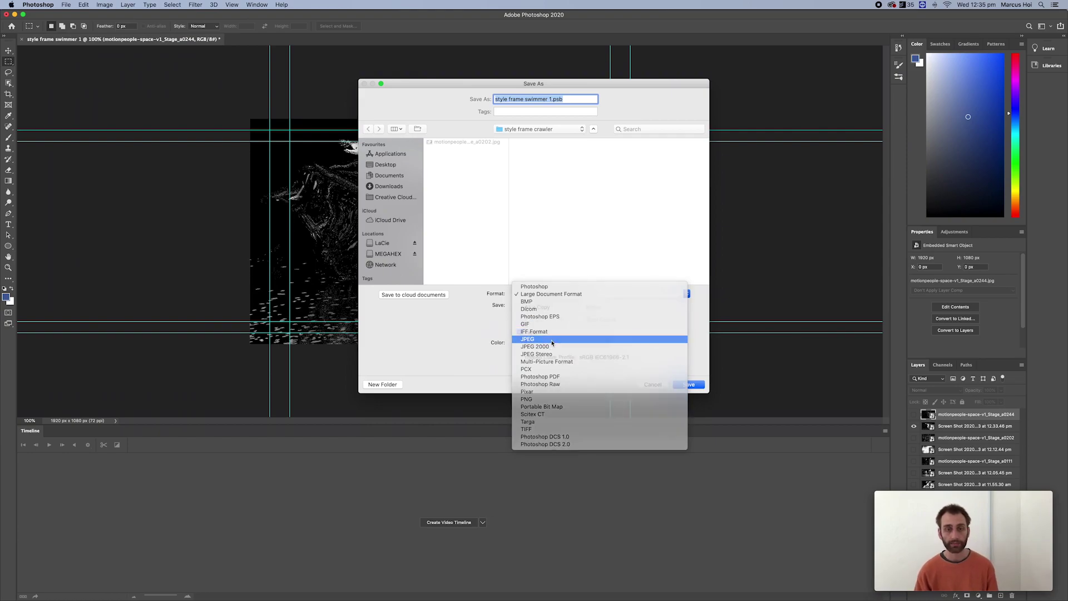
pyautogui.click(533, 129)
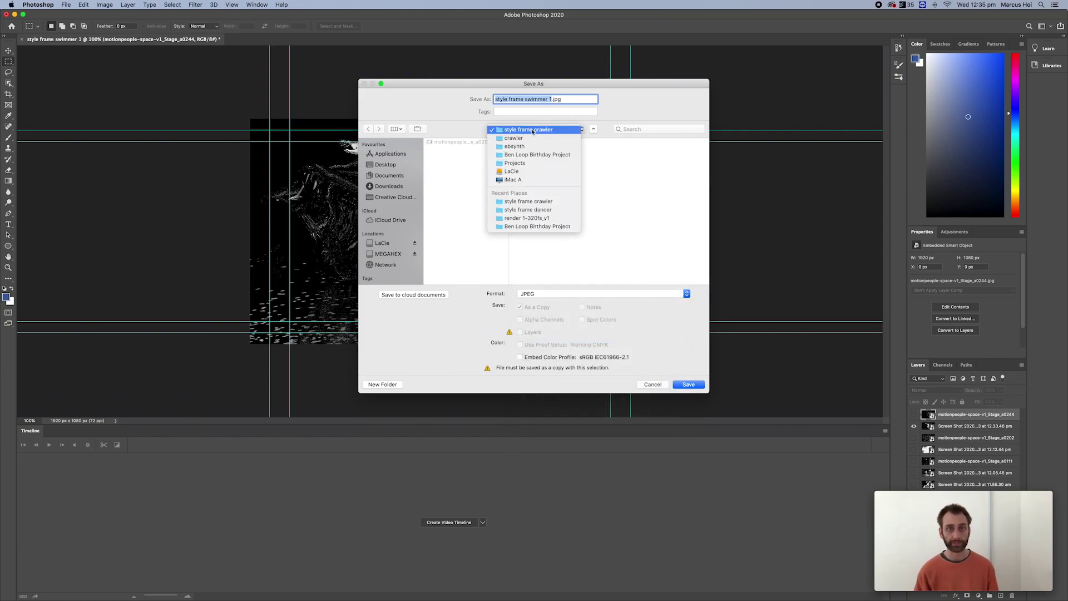
pyautogui.click(531, 147)
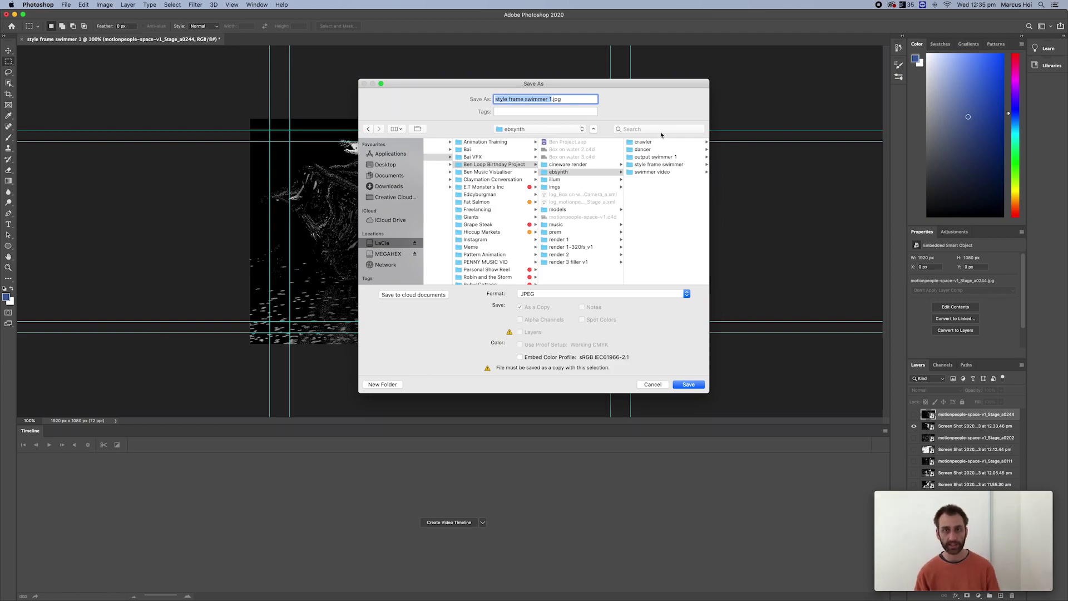
# - Create a "jumper" folder with a "jumper style frame" subfolder and save the JPEG "style frame swimmer 1.jpg" there
pyautogui.click(382, 384)
pyautogui.write('jumpe')
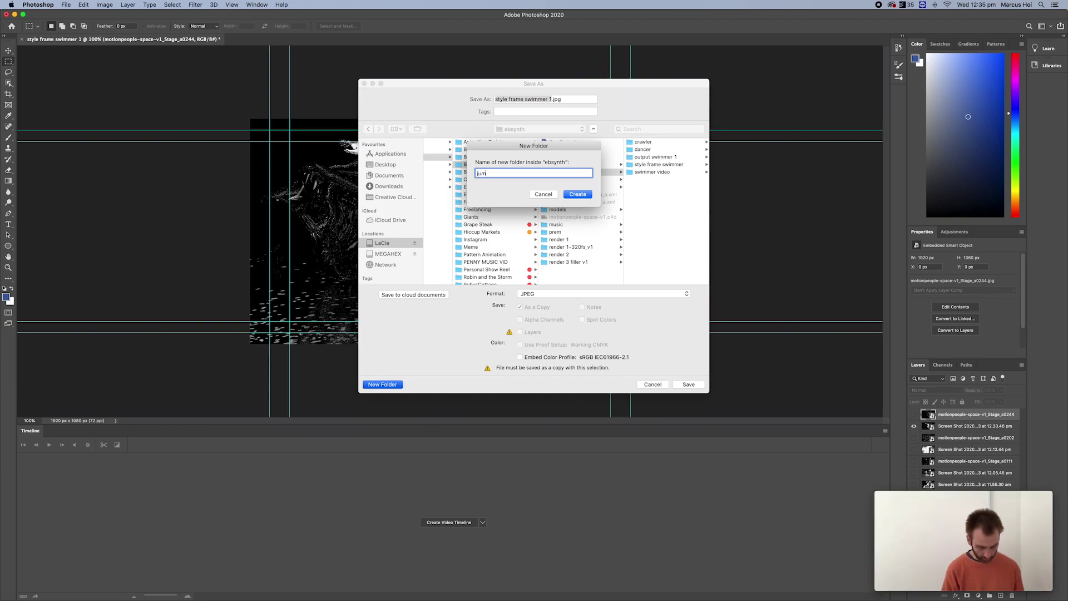
pyautogui.press('Return')
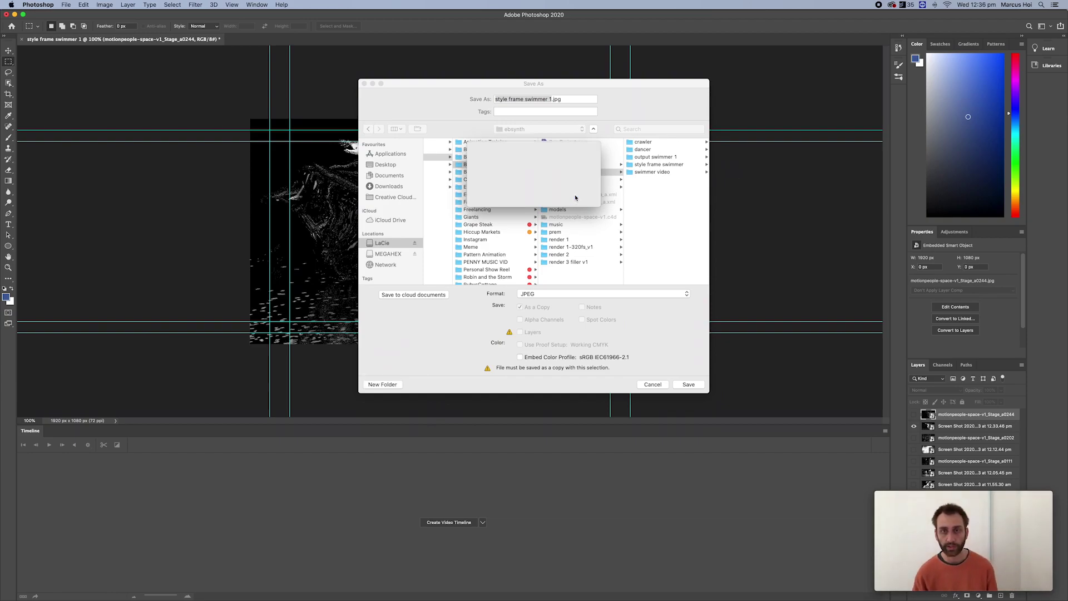
pyautogui.click(382, 384)
pyautogui.write('jumpe')
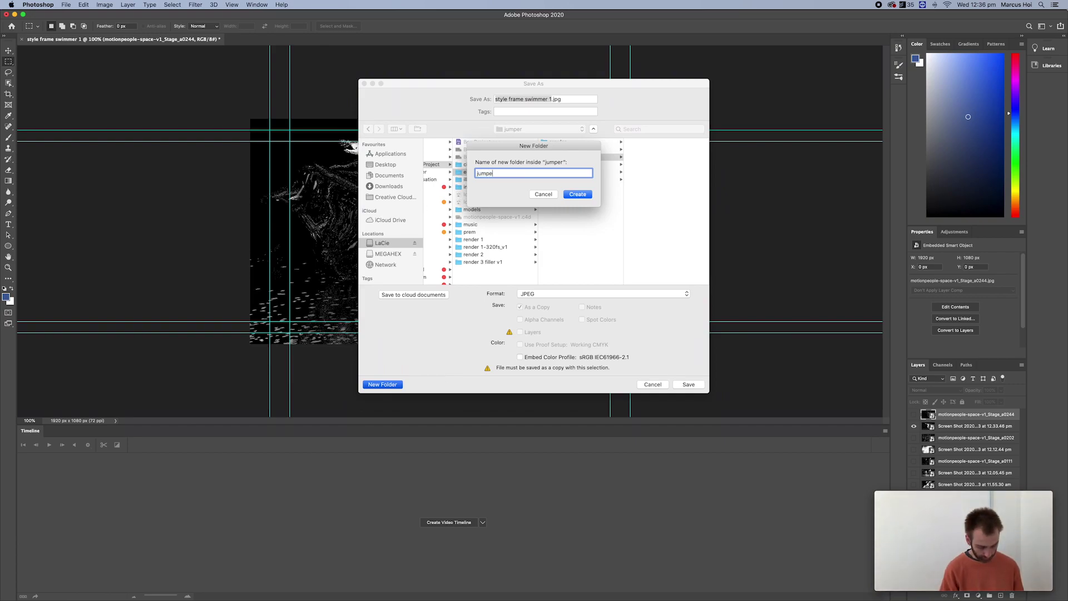
pyautogui.write('r style frame')
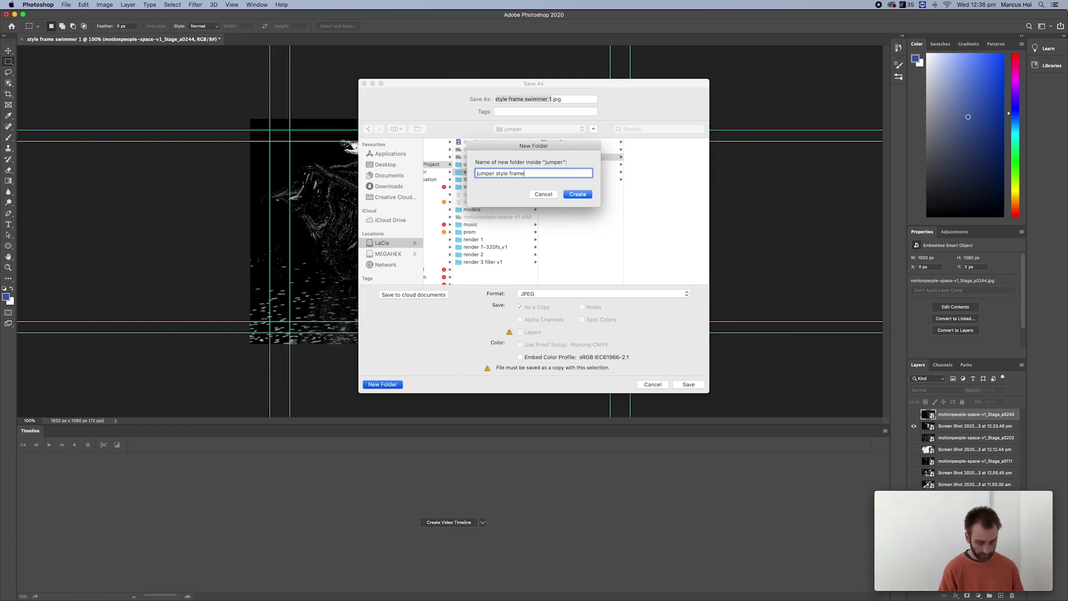
pyautogui.click(581, 196)
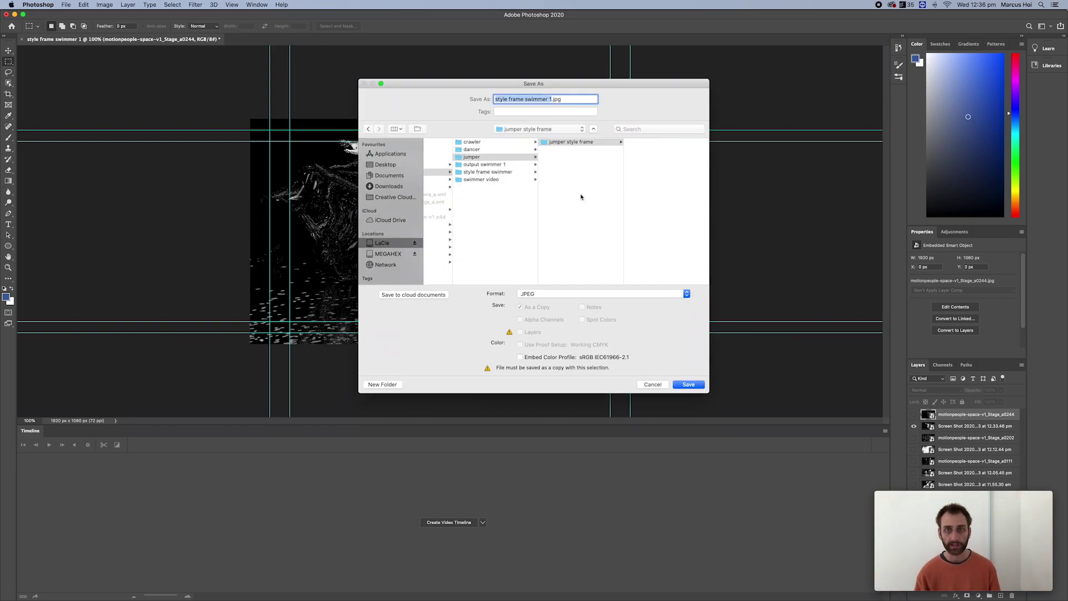
pyautogui.click(689, 385)
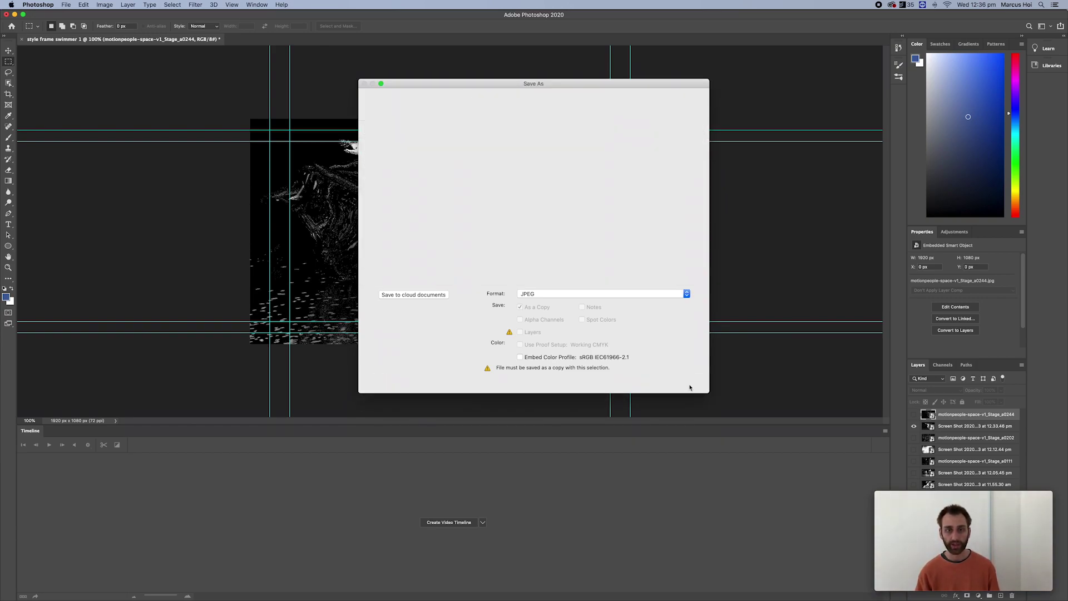
pyautogui.click(584, 176)
# - Switch to Finder, go from "video crawler" to the new "jumper" folder and create a "jumper output" folder in it
pyautogui.moveTo(303, 596)
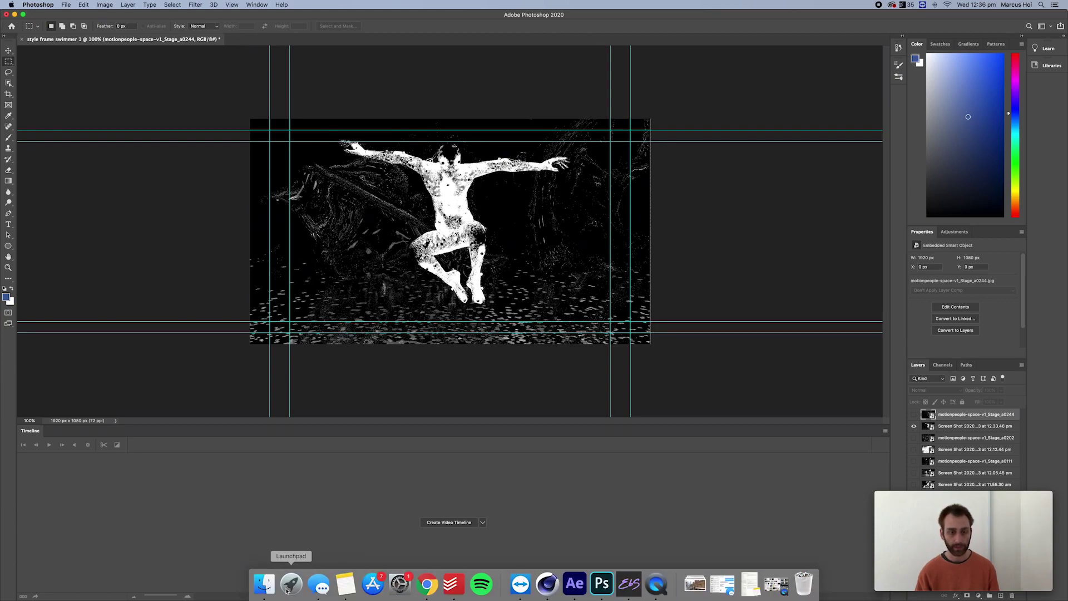
pyautogui.click(264, 584)
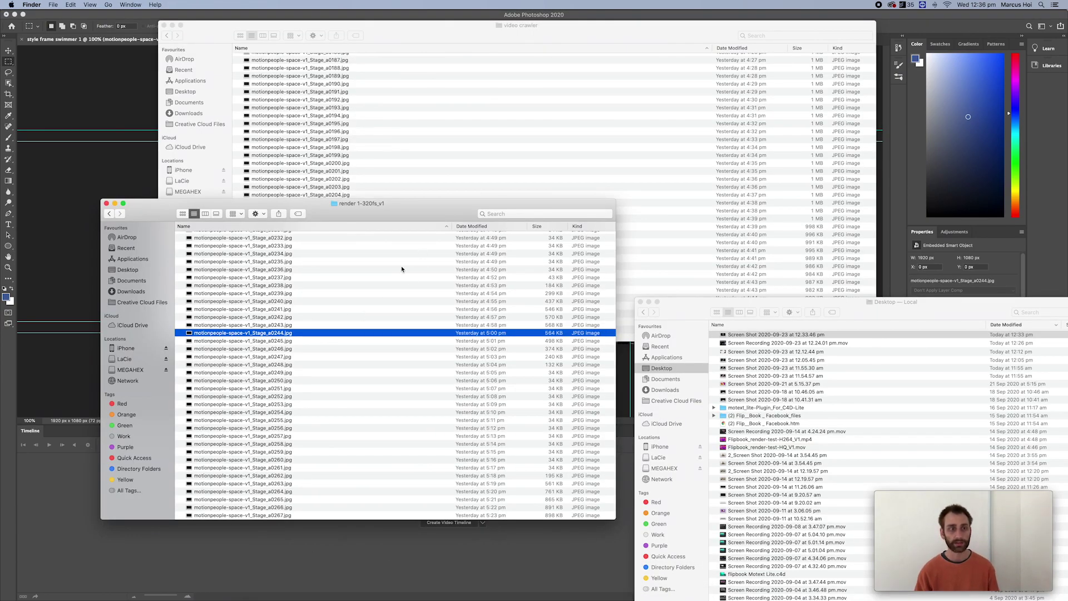
pyautogui.click(359, 39)
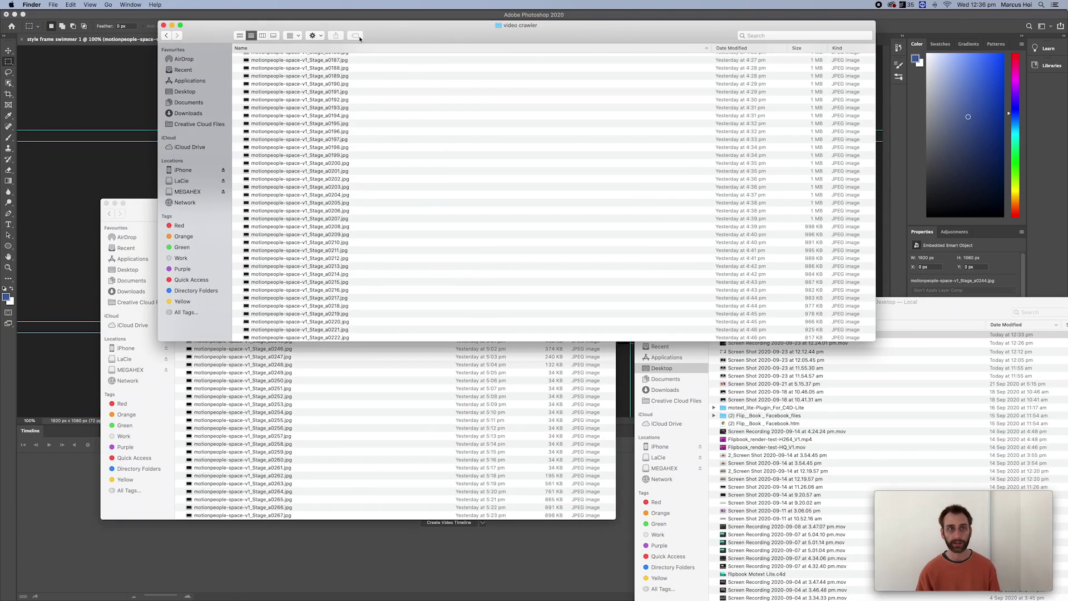
pyautogui.click(166, 36)
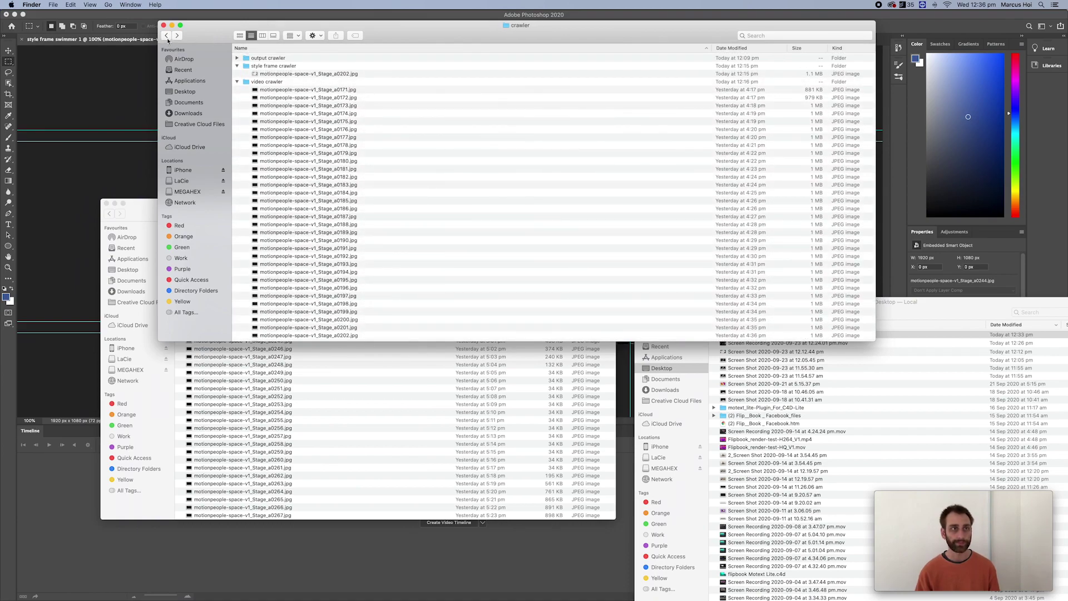
pyautogui.click(167, 37)
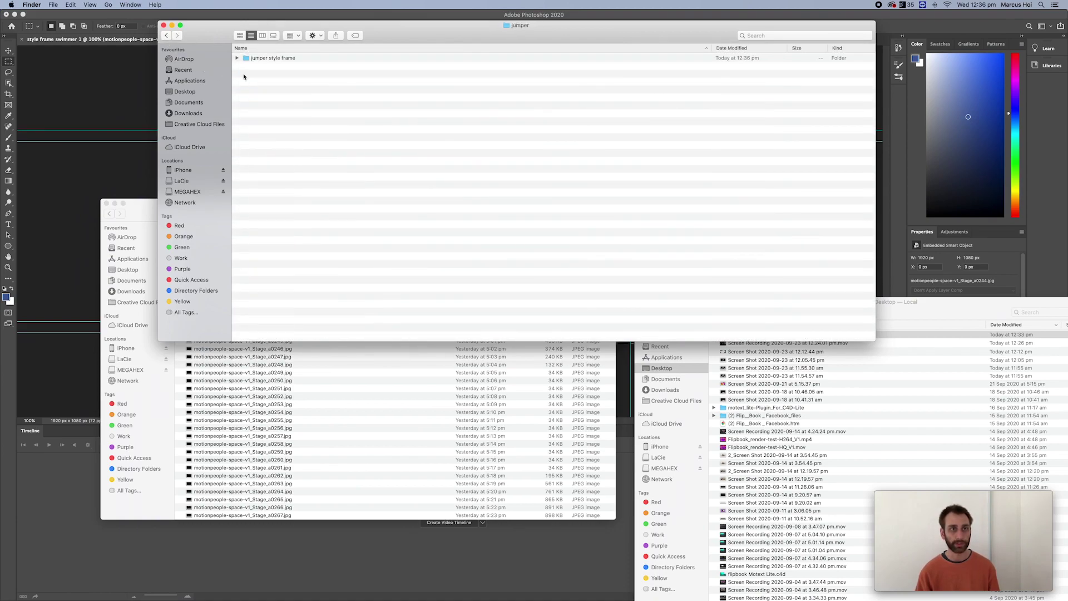
pyautogui.rightClick(300, 107)
pyautogui.click(340, 115)
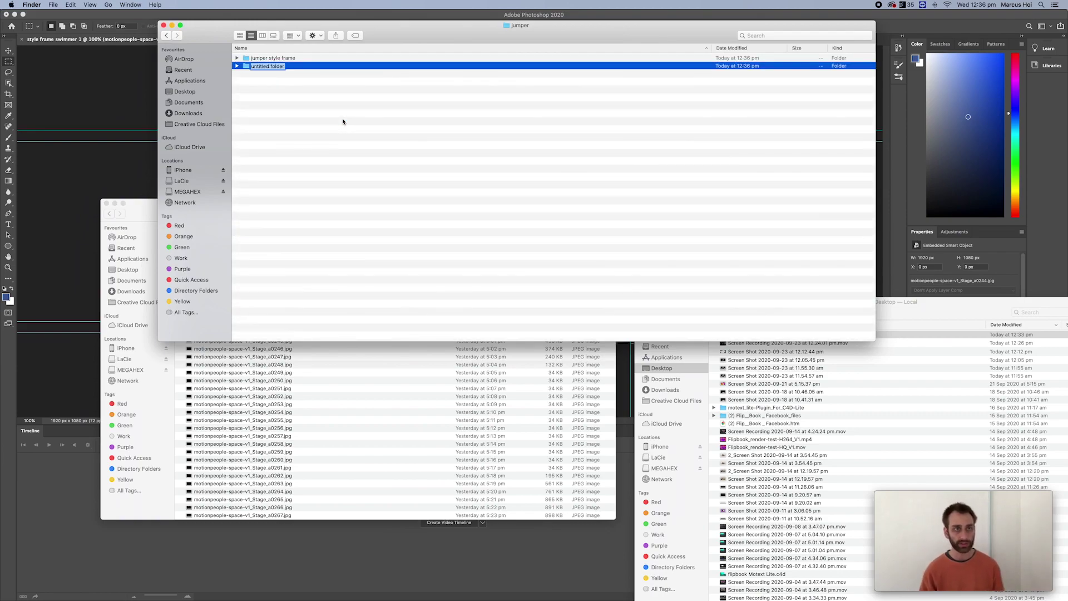
pyautogui.write('jumper')
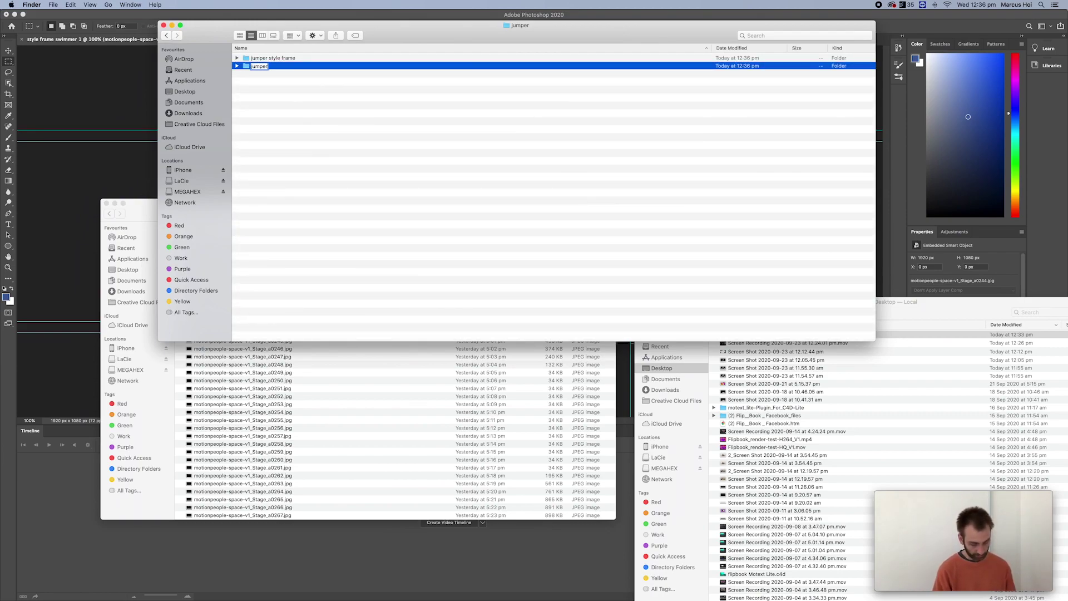
pyautogui.write(' outp')
pyautogui.press('Return')
# - Create another folder named "jumper video" inside the "jumper" folder
pyautogui.rightClick(334, 119)
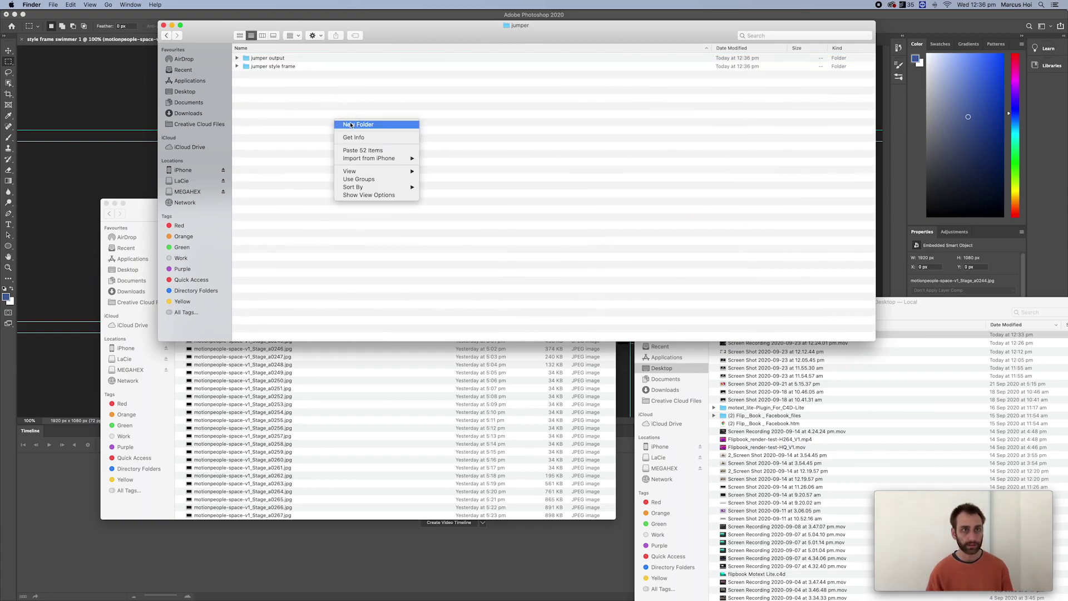
pyautogui.click(351, 124)
pyautogui.write('ju')
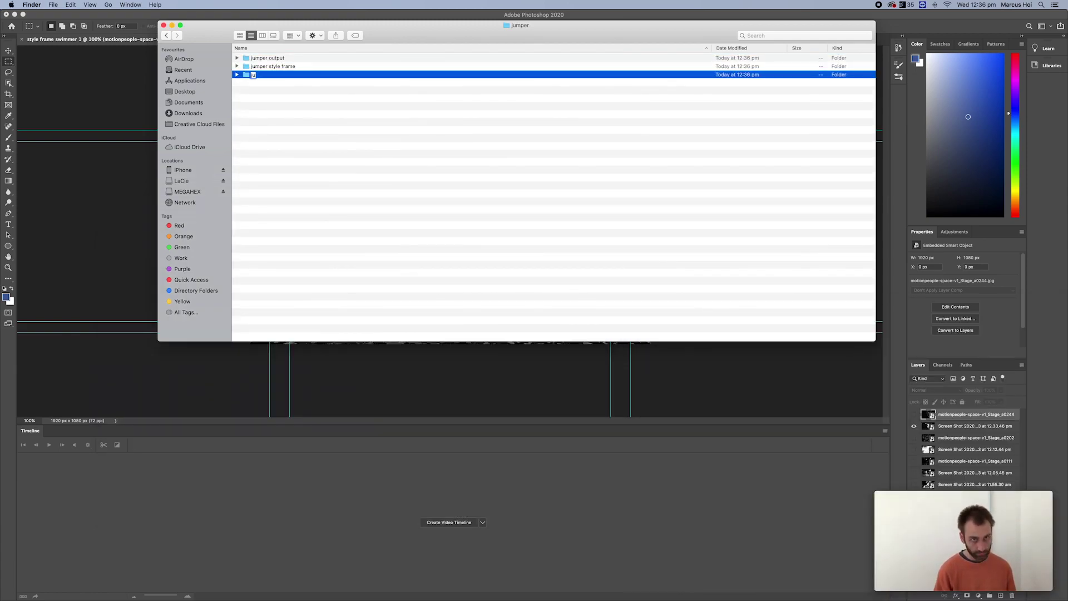
pyautogui.write('mper vi')
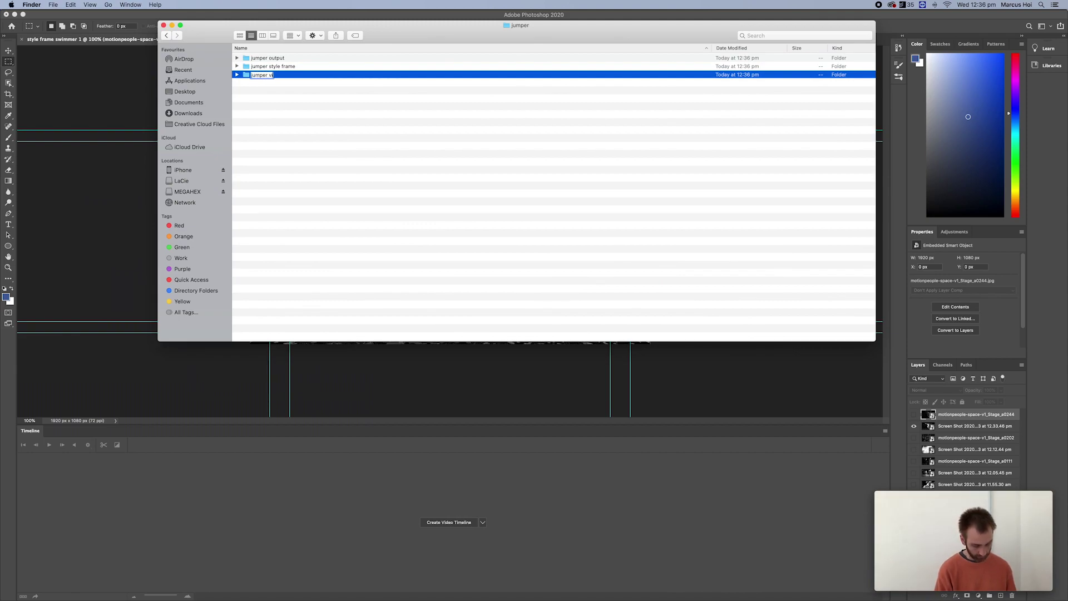
pyautogui.write('deo')
pyautogui.press('Return')
# - Expand the "jumper style frame" folder and copy the file name of render frame 0244 from the "render 1-320fs_v1" folder
pyautogui.click(237, 66)
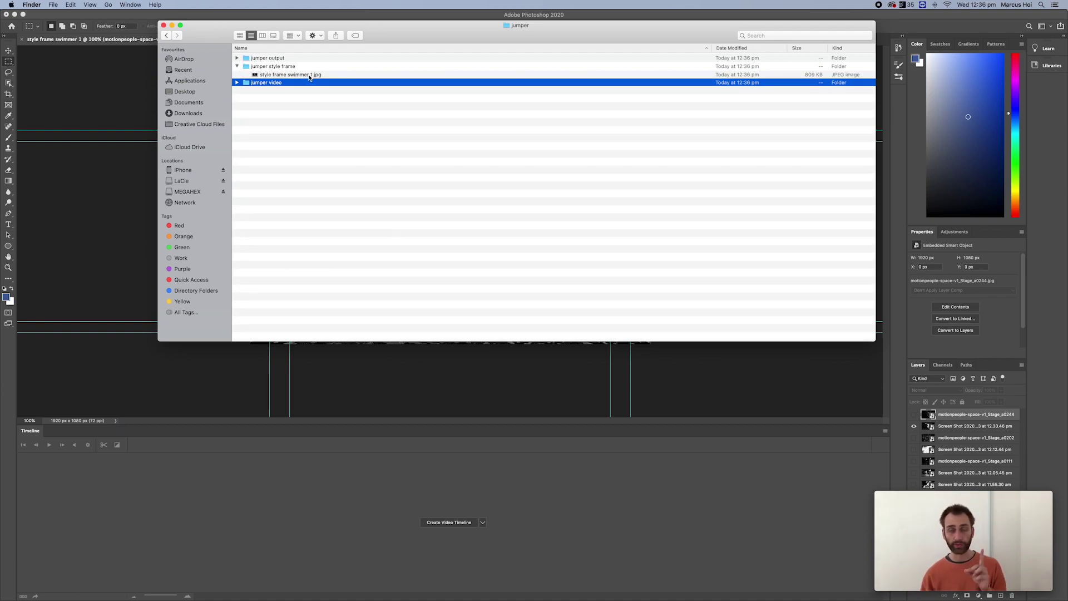
pyautogui.click(283, 74)
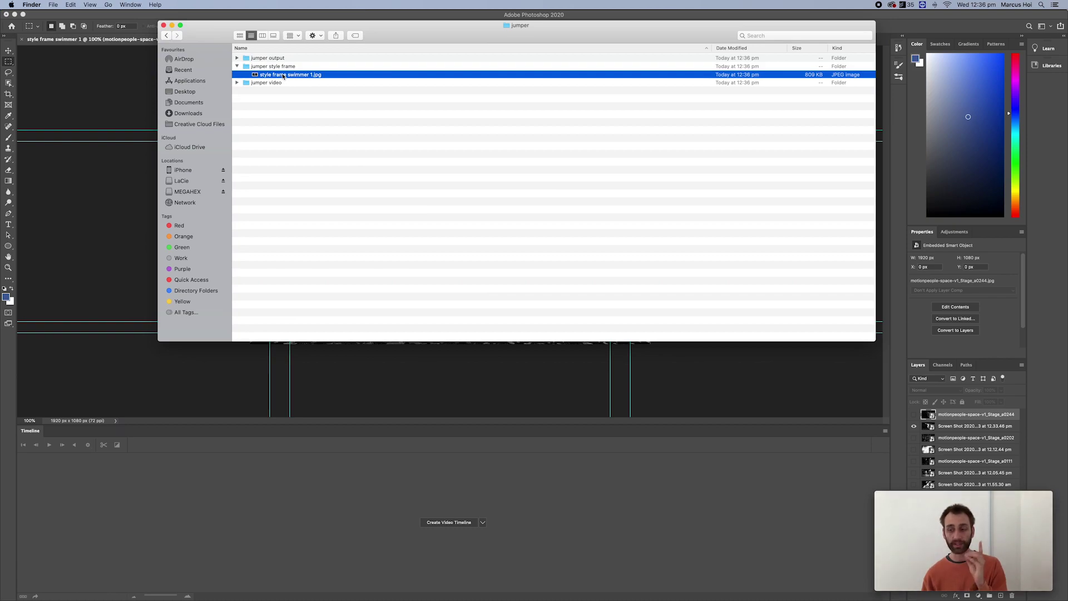
pyautogui.moveTo(345, 598)
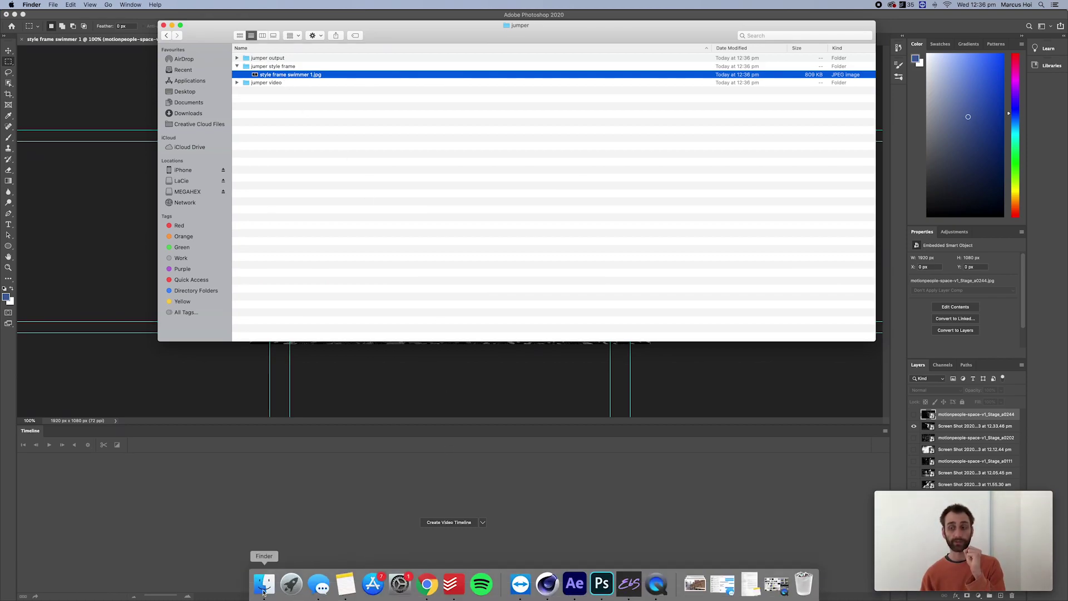
pyautogui.click(264, 590)
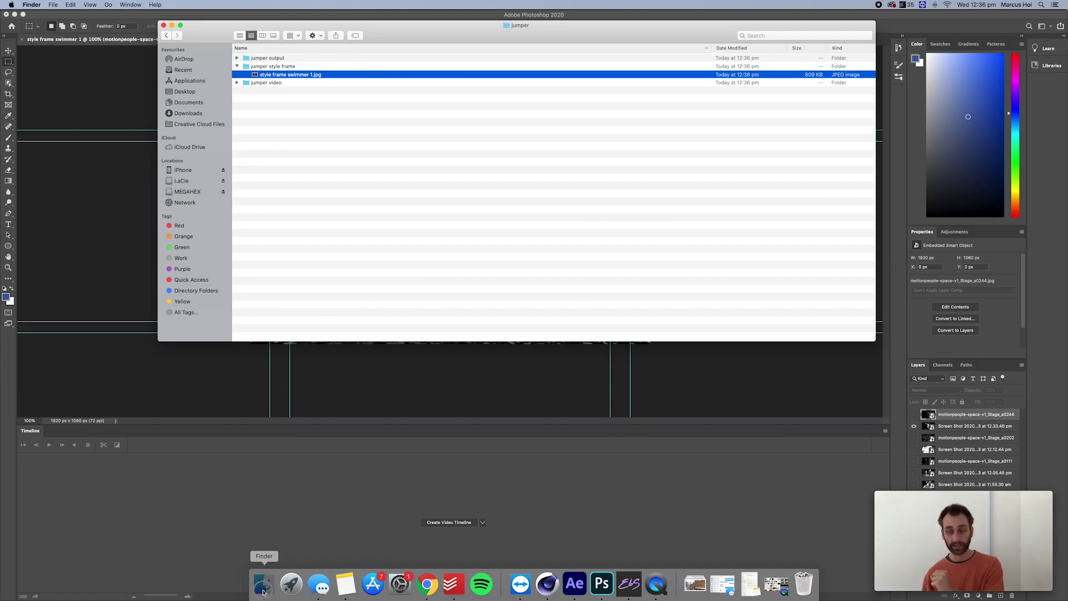
pyautogui.click(141, 215)
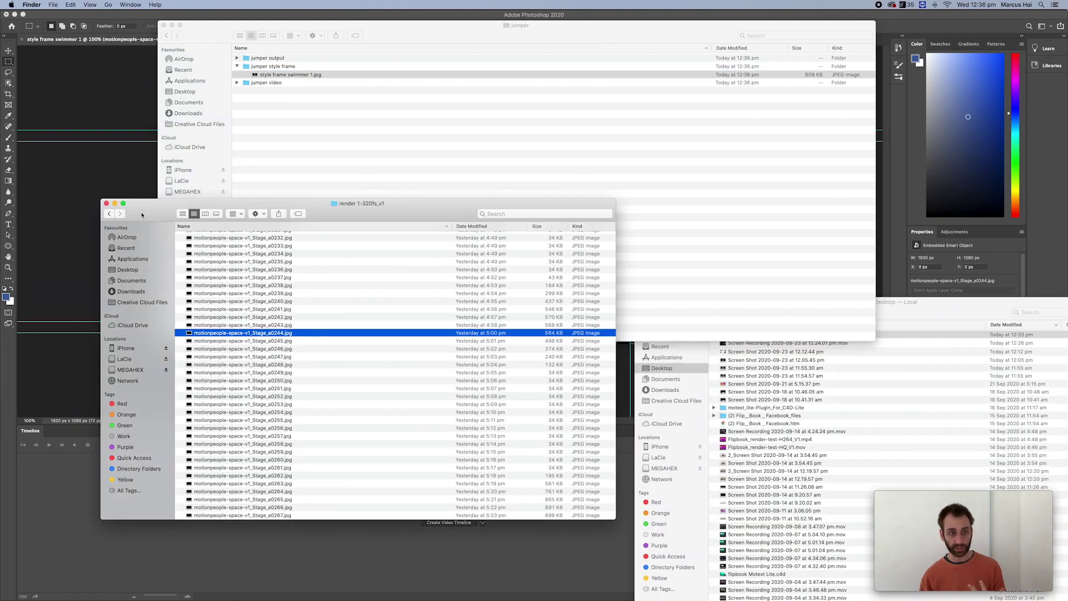
pyautogui.press('space')
pyautogui.press('space')
pyautogui.click(266, 333)
pyautogui.press('super+c')
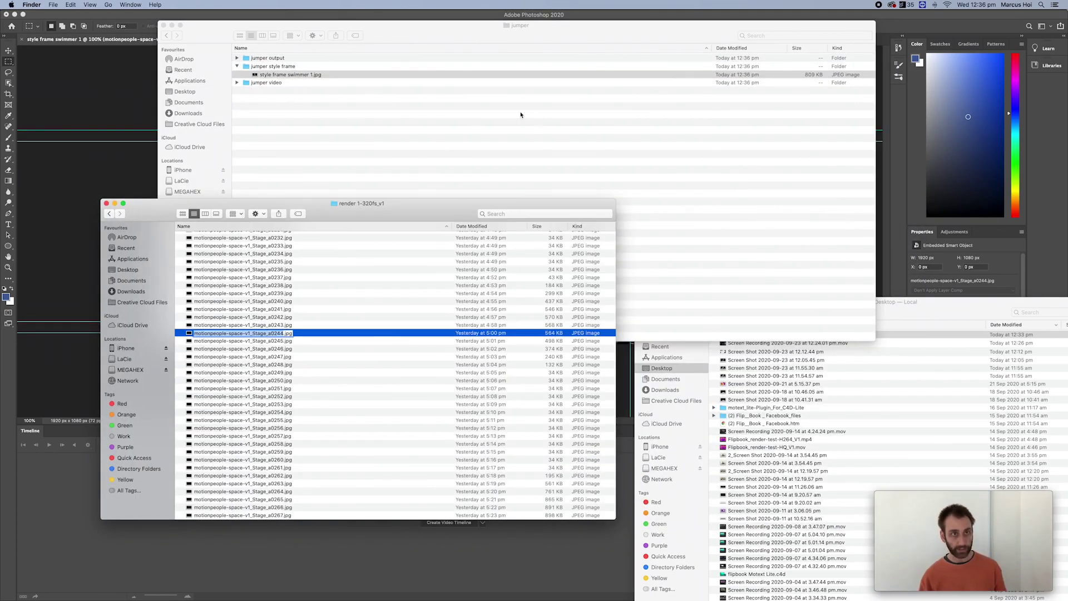
# - Rename "style frame swimmer 1.jpg" in the "jumper style frame" folder as "motionpeople-space-v1_Stage_a0244.jpg"
pyautogui.click(426, 110)
pyautogui.click(283, 75)
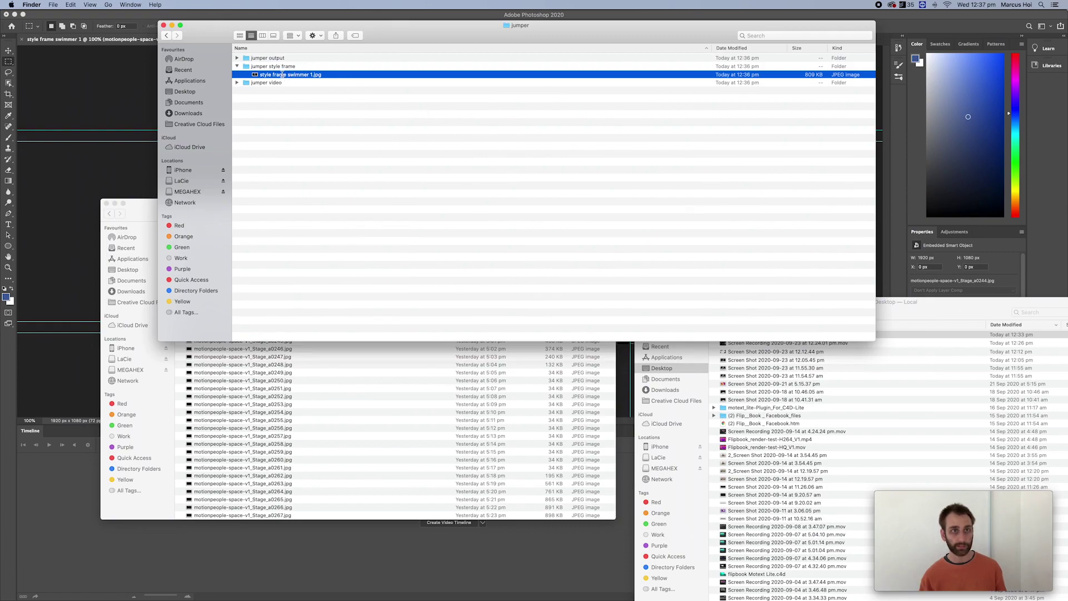
pyautogui.press('super+v')
pyautogui.press('Return')
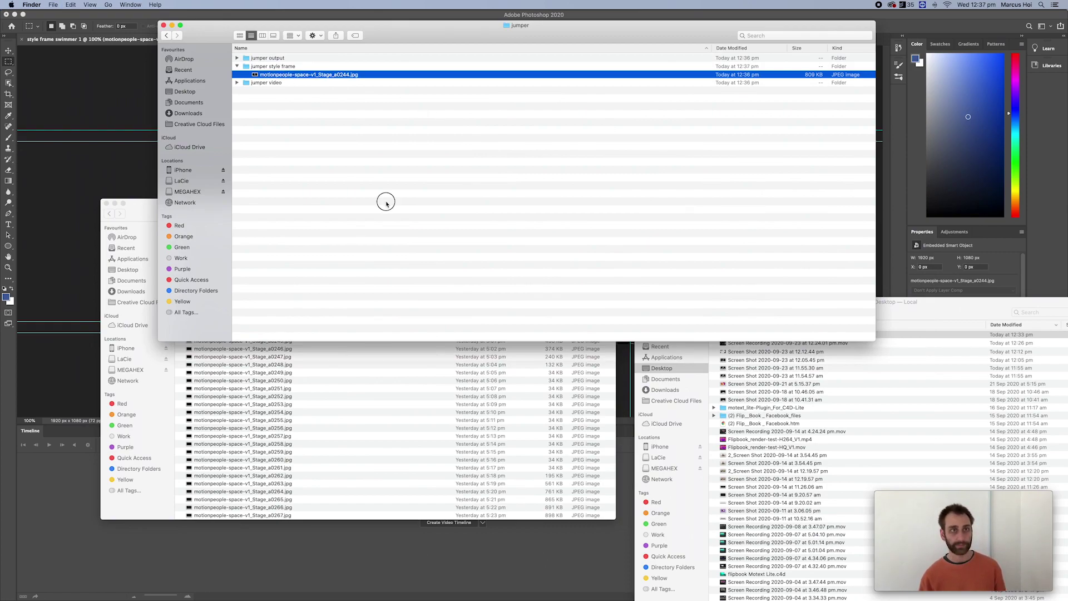
# - Preview the render frames from 0231 onward in "render 1-320fs_v1" to find the first frame where the jumper clearly shows
pyautogui.click(141, 215)
pyautogui.scroll(4, 363, 305)
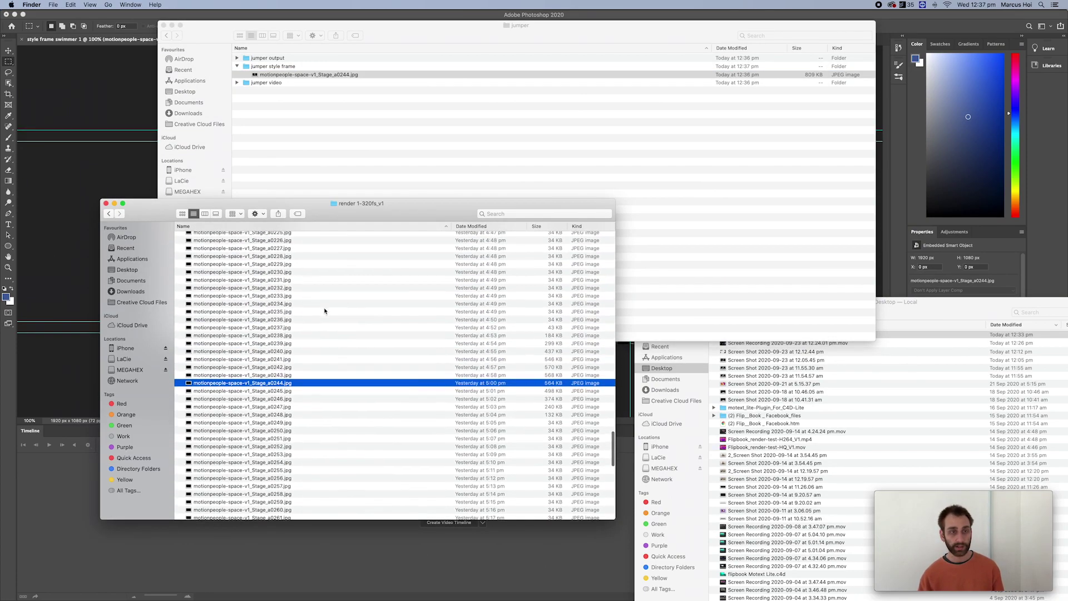
pyautogui.click(264, 309)
pyautogui.press('space')
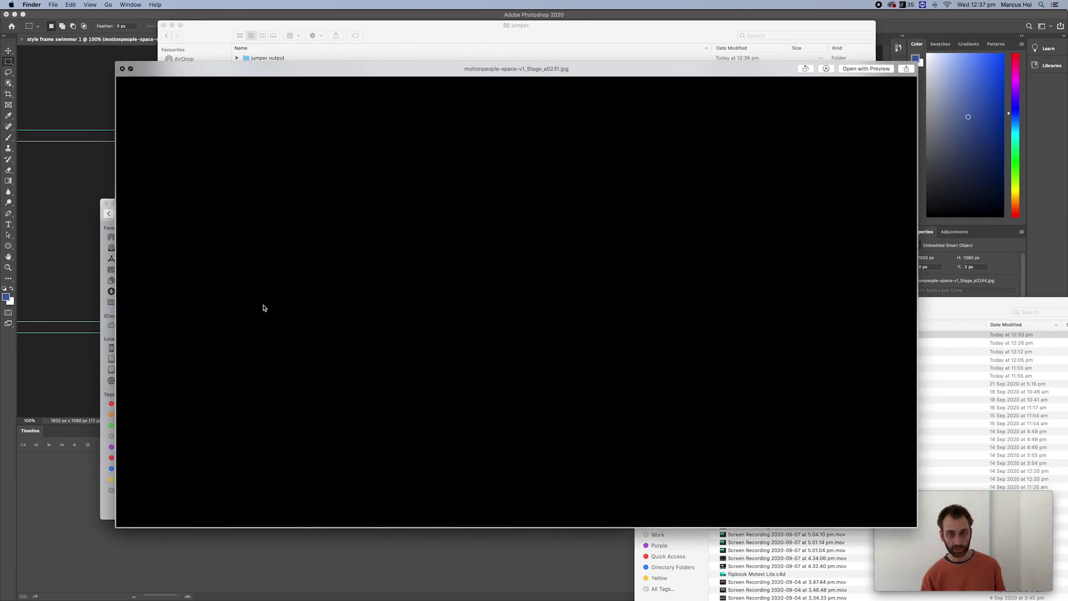
pyautogui.press('Down')
pyautogui.press('Down')
pyautogui.press('Down')
pyautogui.press('Down')
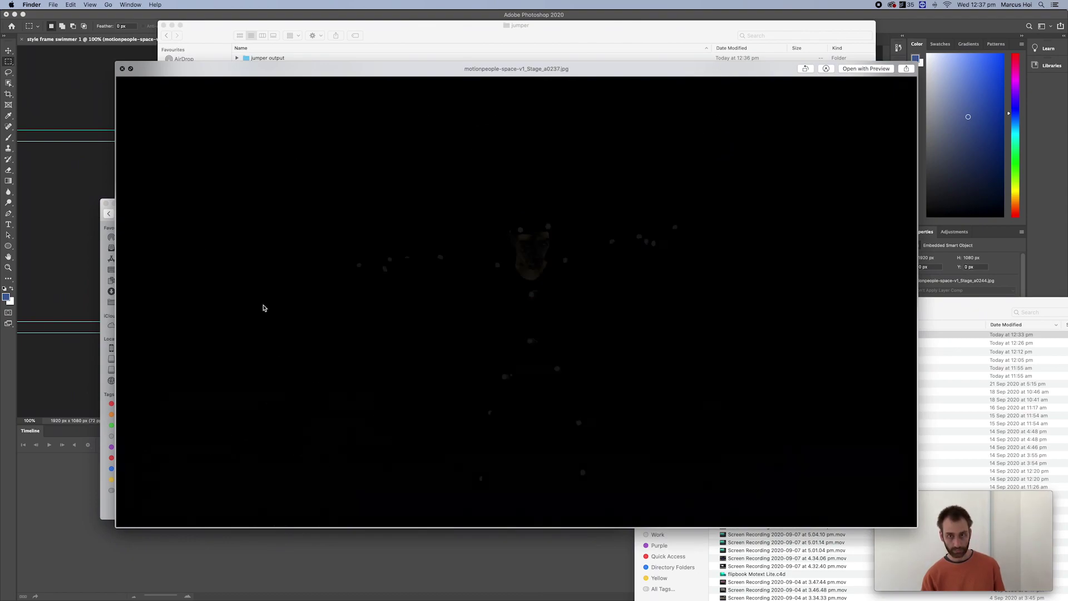
pyautogui.press('Up')
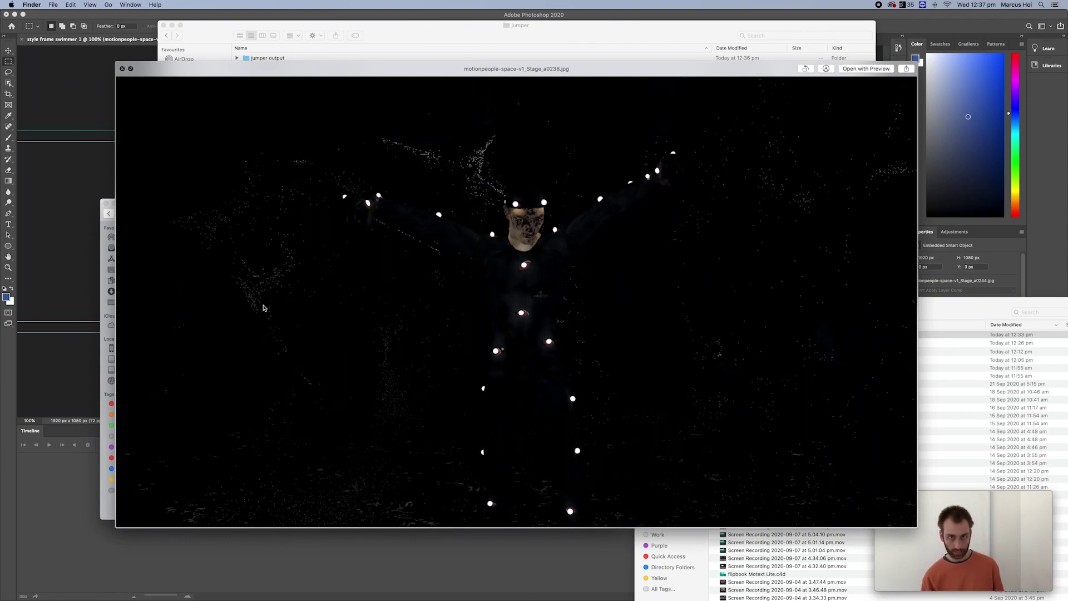
pyautogui.press('space')
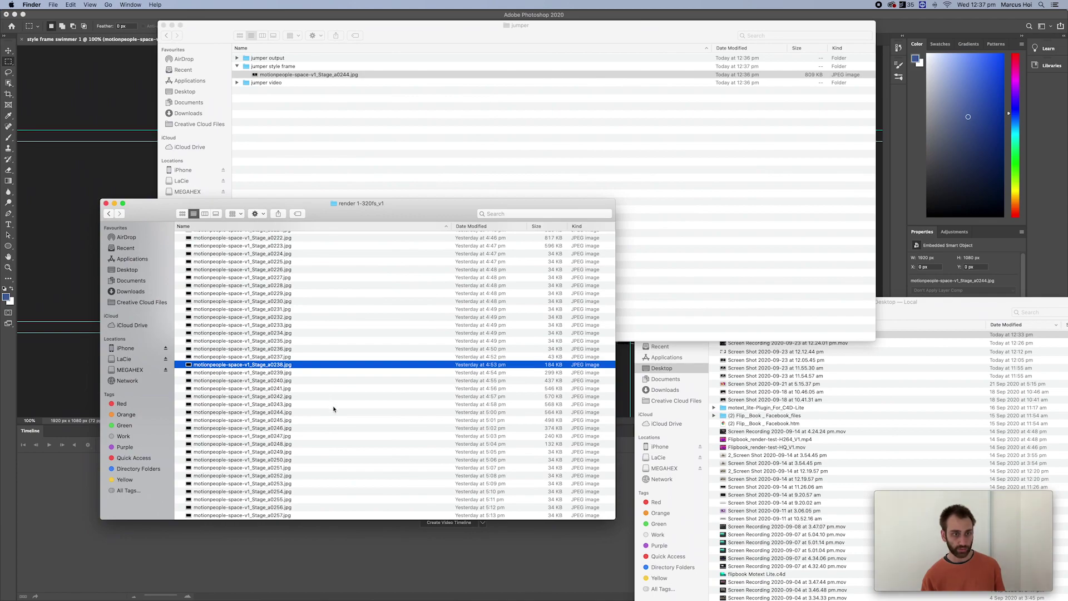
# - Preview the render frames backwards from 0250 and select frame 0248 as the end of the jumper sequence
pyautogui.scroll(-3, 332, 397)
pyautogui.click(301, 412)
pyautogui.press('Up')
pyautogui.press('Up')
pyautogui.press('space')
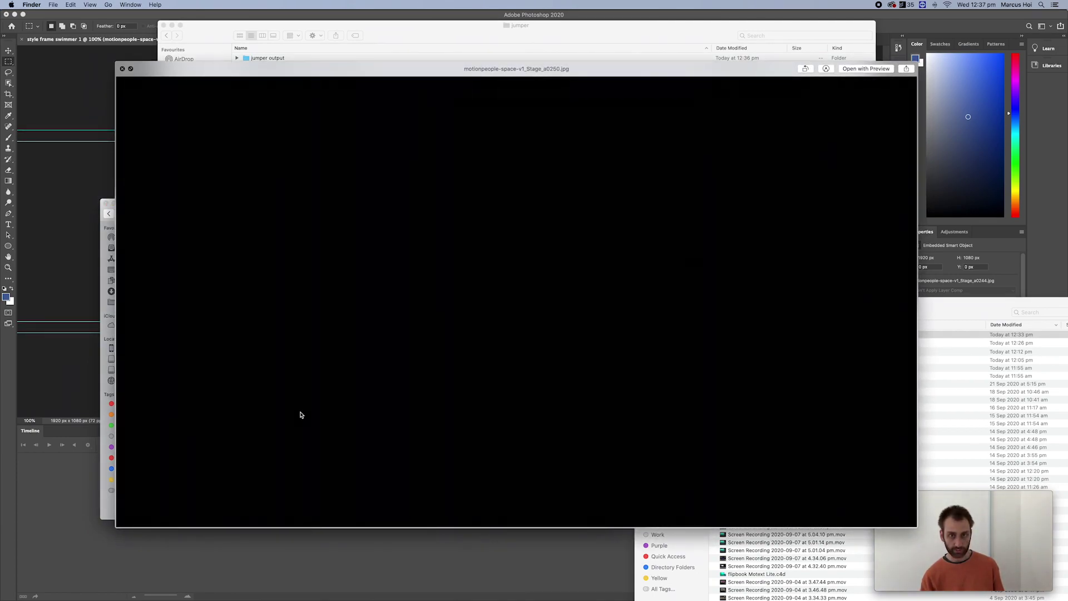
pyautogui.press('Up')
pyautogui.press('Up')
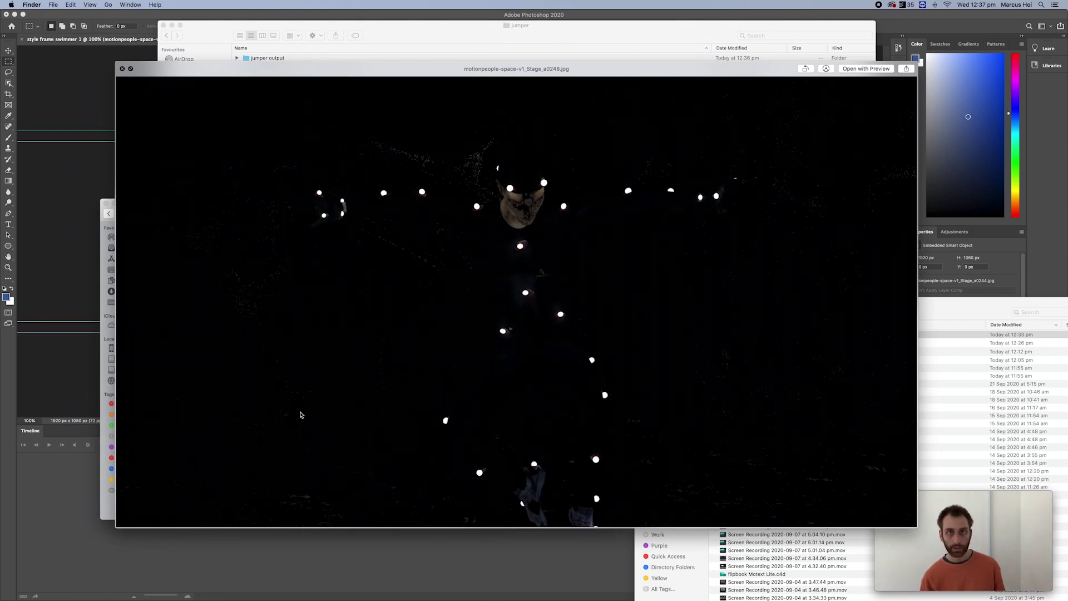
pyautogui.press('space')
# - Copy render frames 0238 through 0248 into the "jumper video" folder
pyautogui.scroll(3, 334, 300)
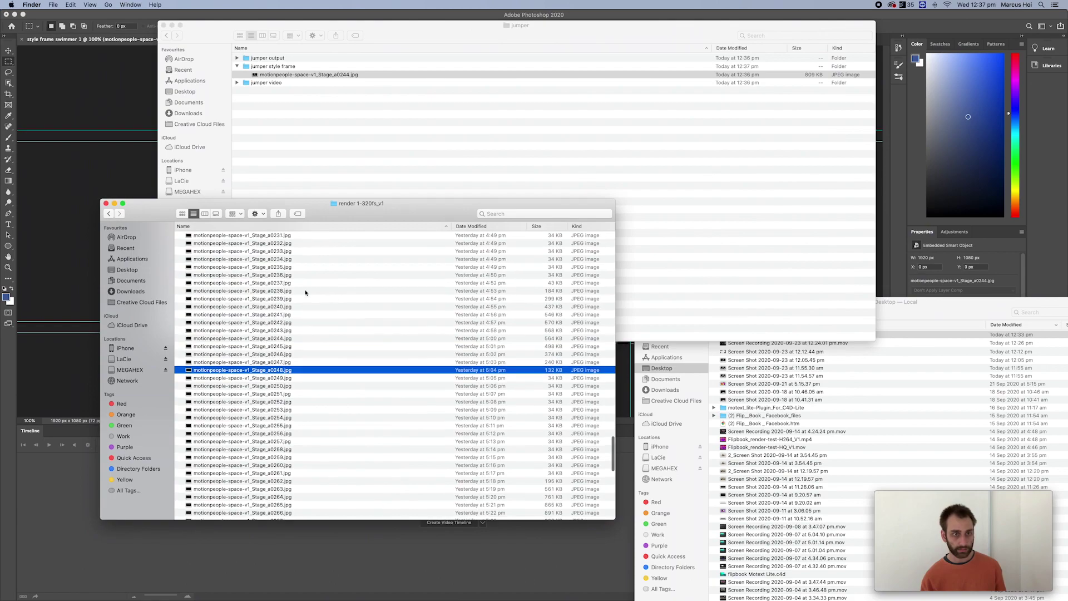
pyautogui.keyDown('shift'); pyautogui.click(282, 292); pyautogui.keyUp('shift')
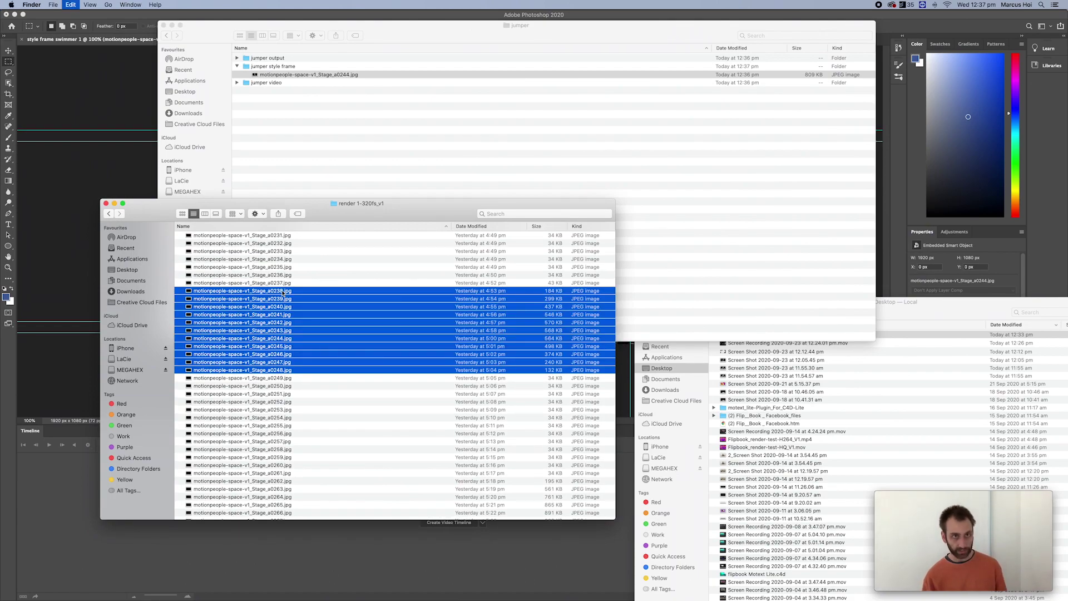
pyautogui.doubleClick(247, 81)
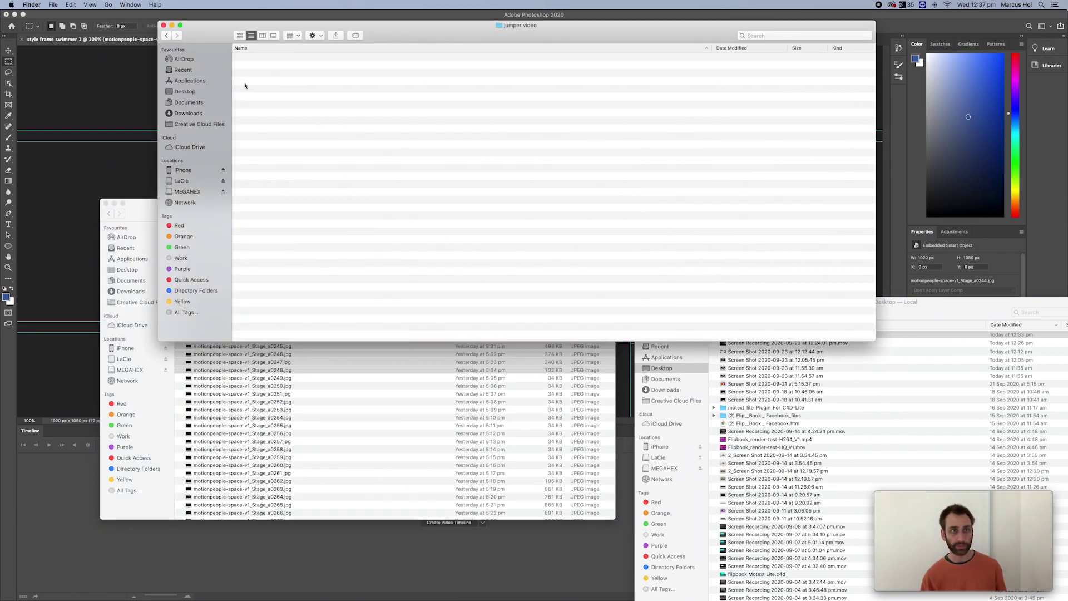
pyautogui.press('super+v')
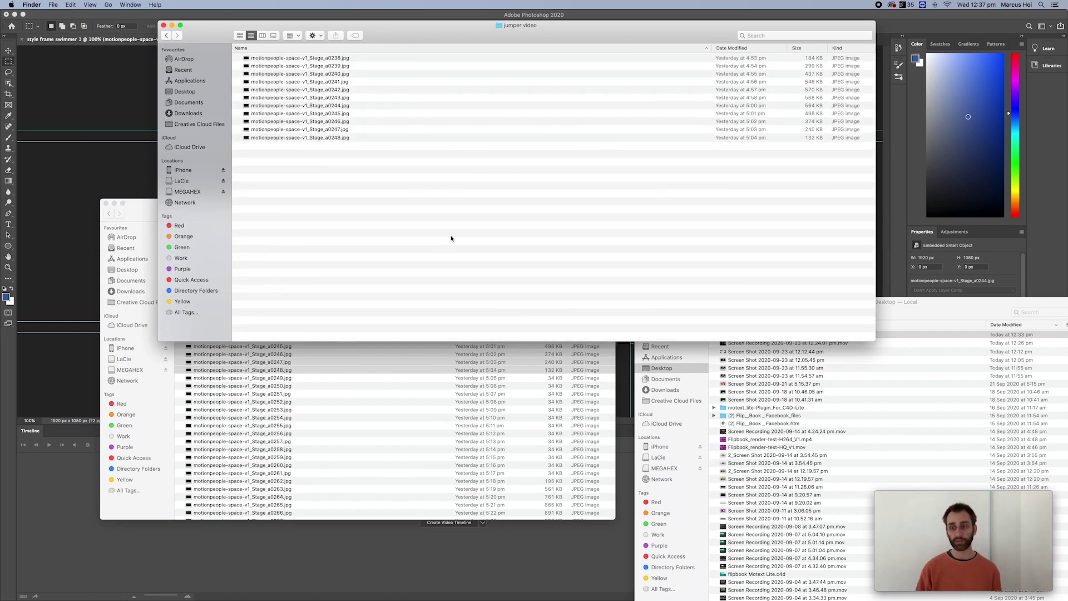
# - Switch to EbSynth, return Finder to the "jumper" folder and place the EbSynth window clear of its subfolders
pyautogui.moveTo(612, 598)
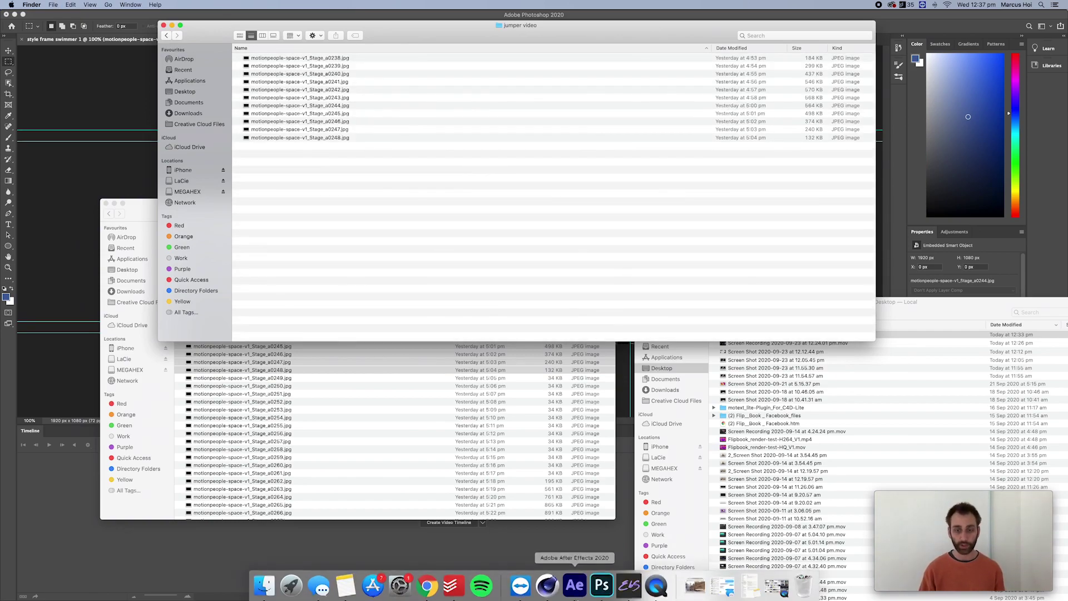
pyautogui.click(629, 591)
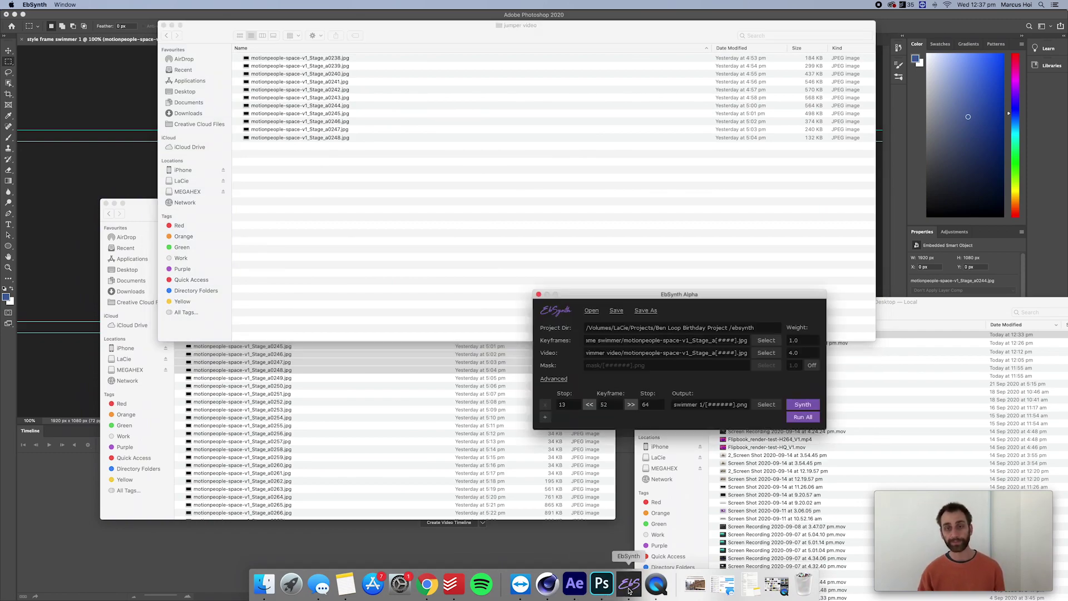
pyautogui.moveTo(749, 296); pyautogui.dragTo(752, 311)
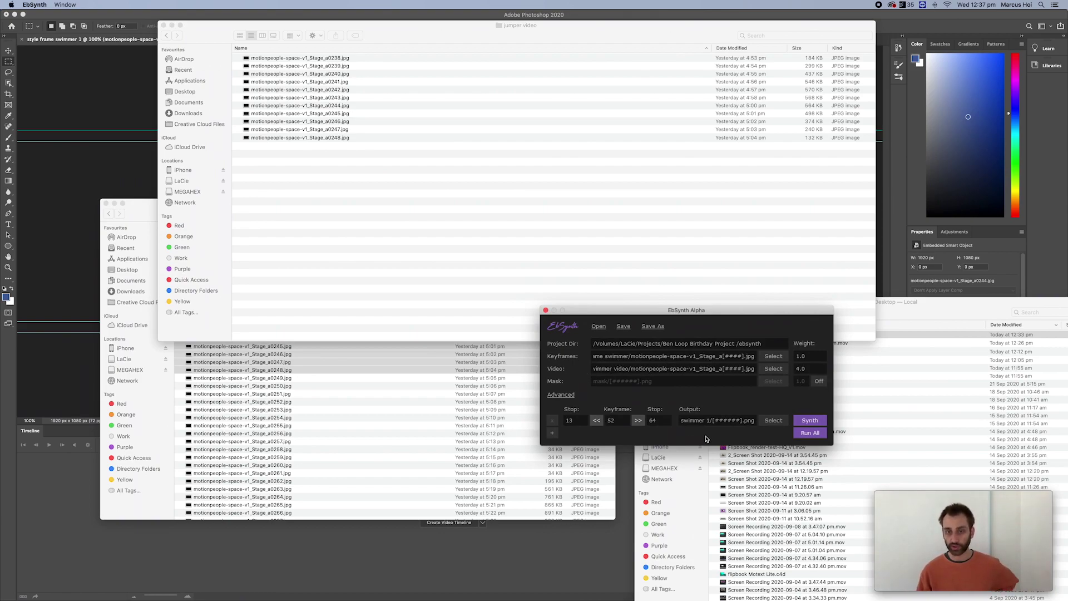
pyautogui.moveTo(602, 312); pyautogui.dragTo(660, 327)
pyautogui.click(361, 145)
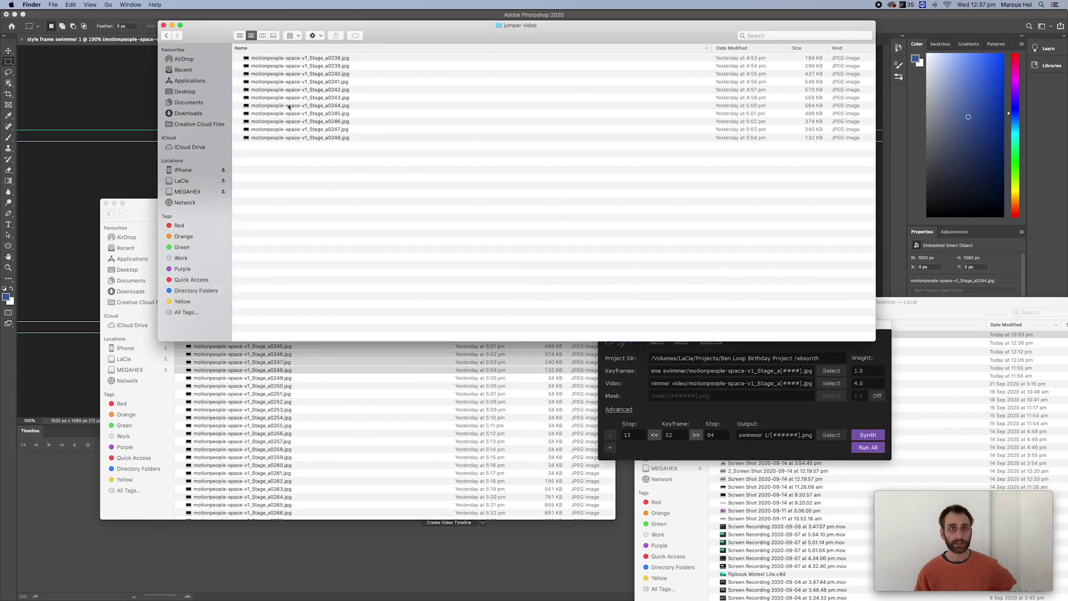
pyautogui.click(166, 36)
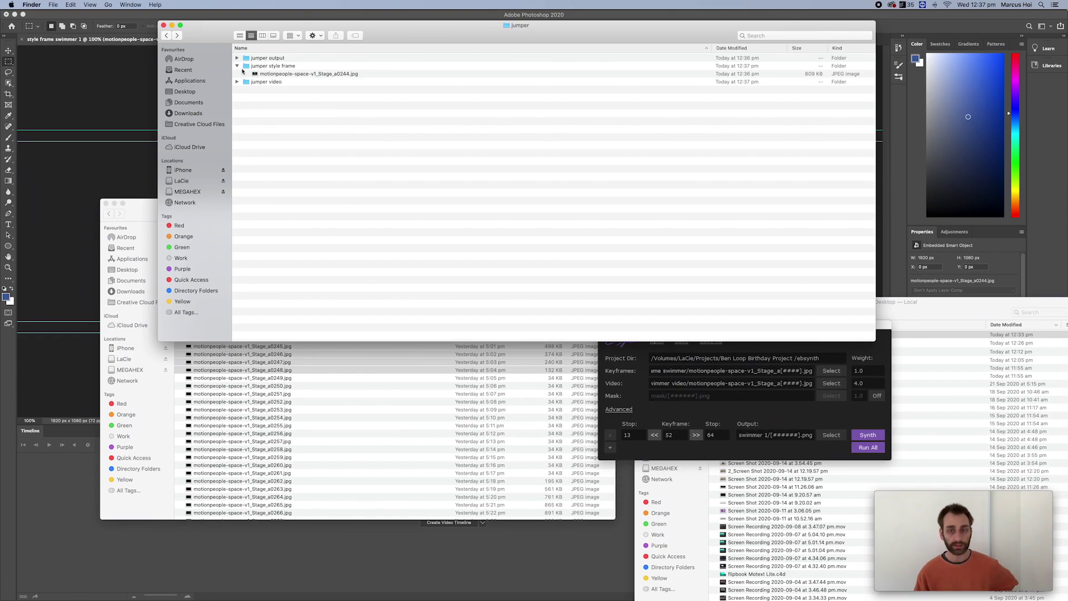
pyautogui.moveTo(889, 329); pyautogui.dragTo(939, 349)
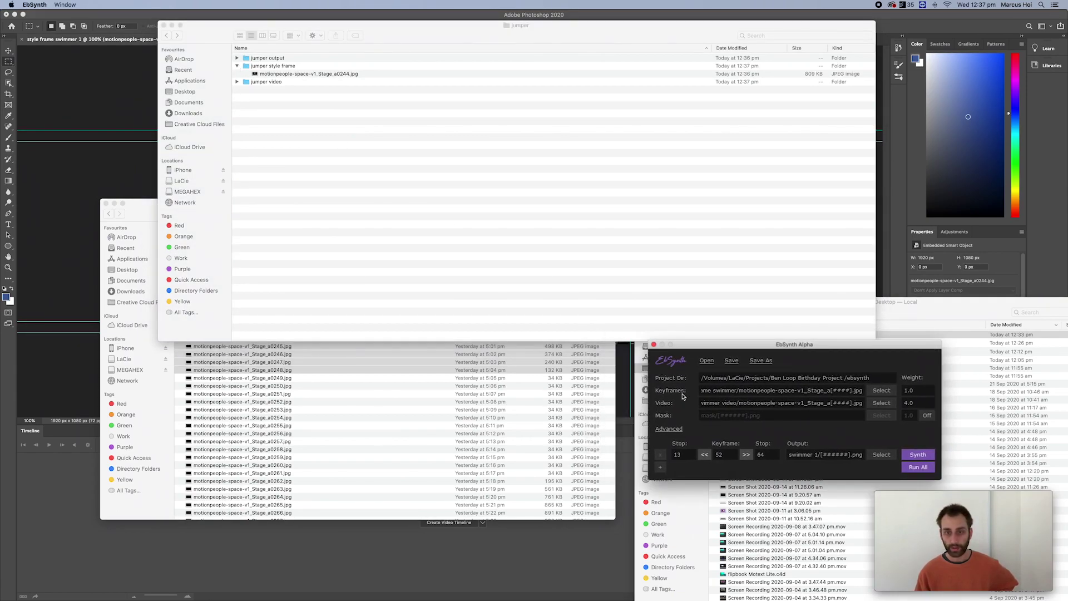
# - Assign the style frame a0244 as keyframes, the "jumper video" folder as video and the "jumper output" folder as output
pyautogui.moveTo(267, 75); pyautogui.dragTo(723, 392)
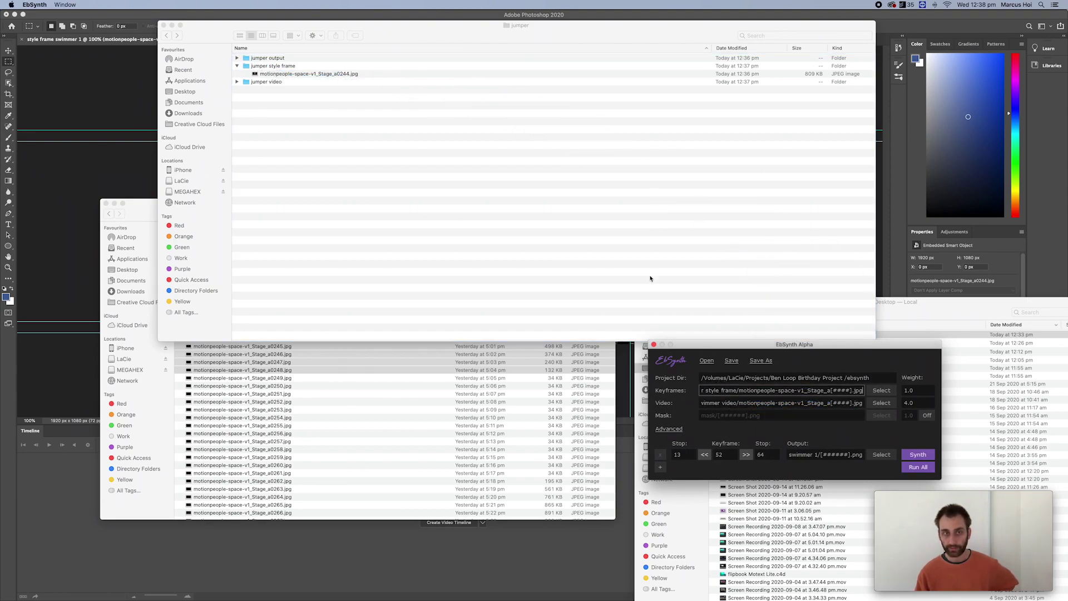
pyautogui.moveTo(249, 83); pyautogui.dragTo(716, 407)
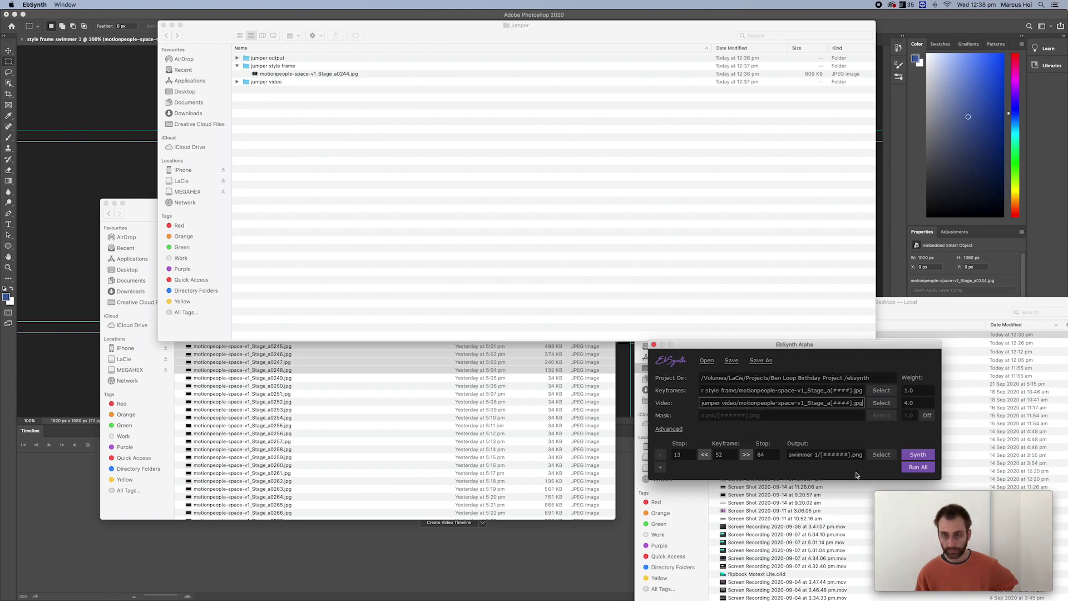
pyautogui.moveTo(252, 58); pyautogui.dragTo(804, 455)
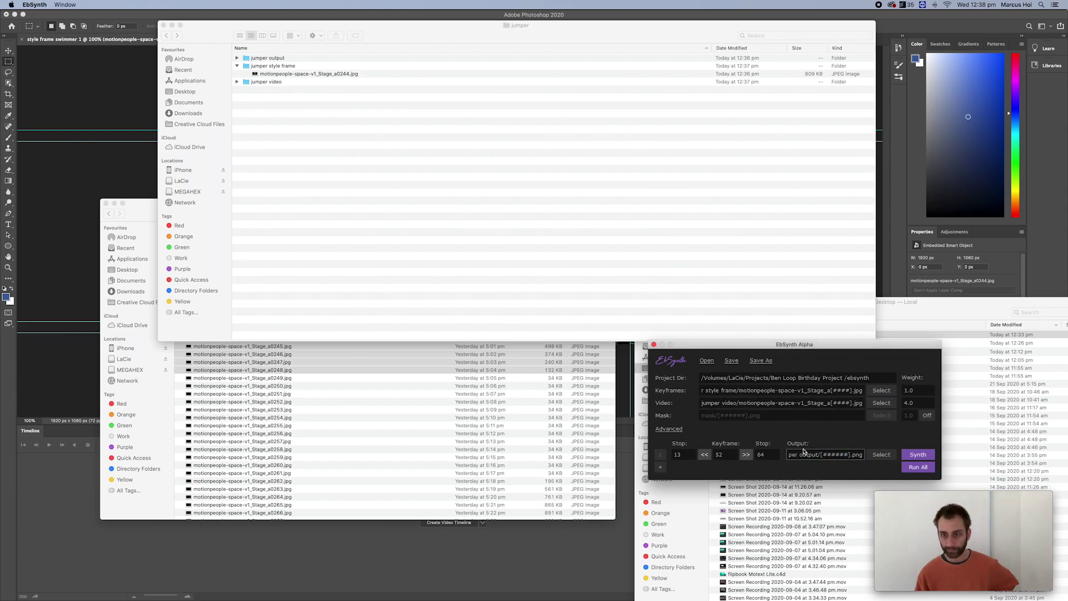
# - List the frames in the "jumper video" folder and set EbSynth's first stop frame to 238
pyautogui.doubleClick(686, 455)
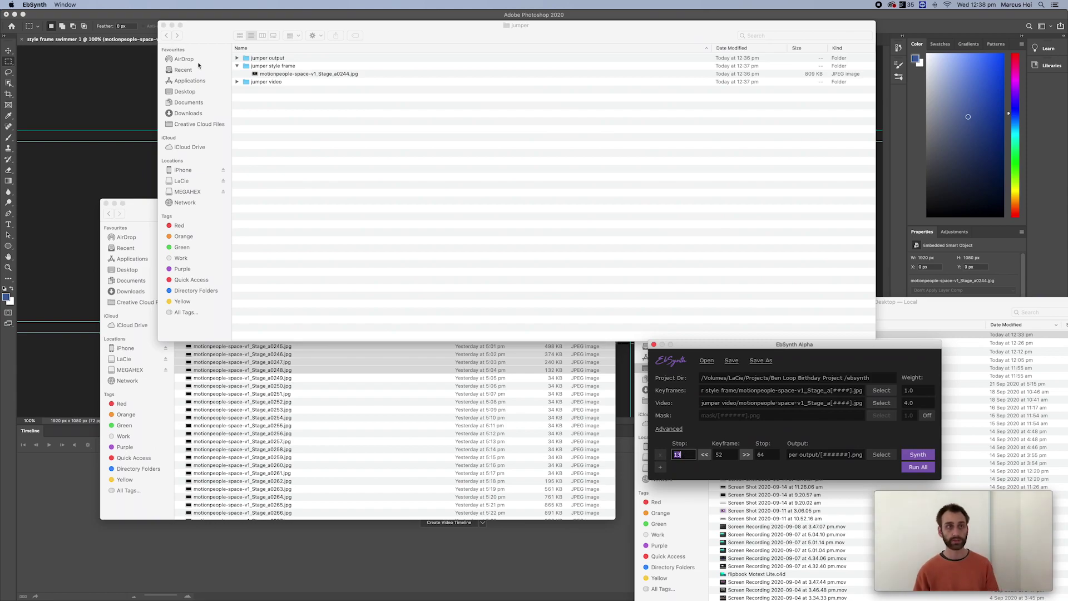
pyautogui.click(237, 82)
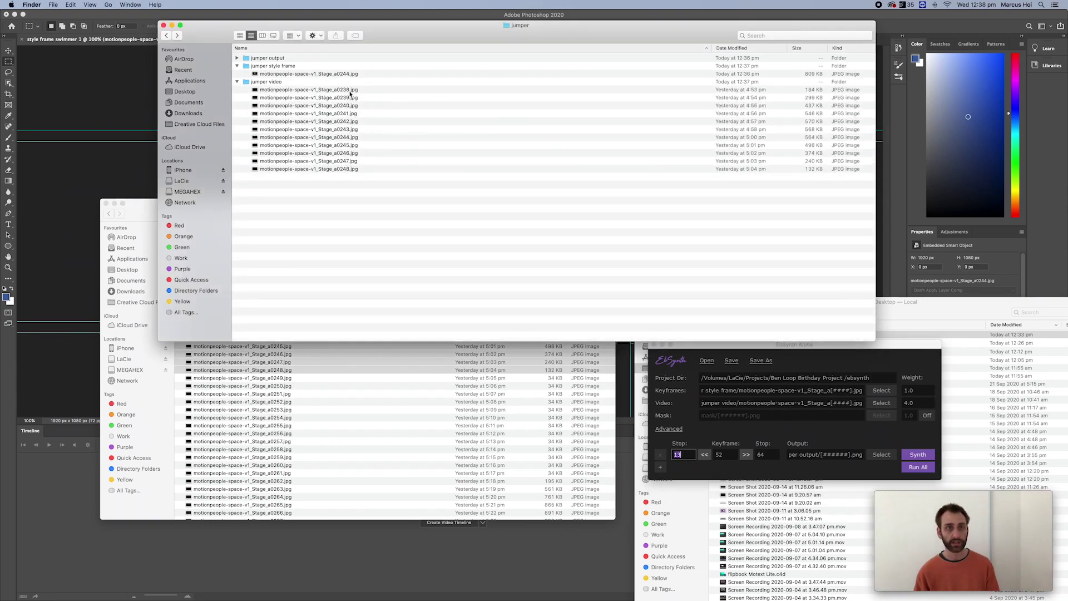
pyautogui.click(665, 456)
pyautogui.write('2')
pyautogui.press('BackSpace')
pyautogui.press('BackSpace')
pyautogui.write('238')
# - Set the last stop frame to 248 and the keyframe number to 244
pyautogui.click(773, 457)
pyautogui.doubleClick(773, 458)
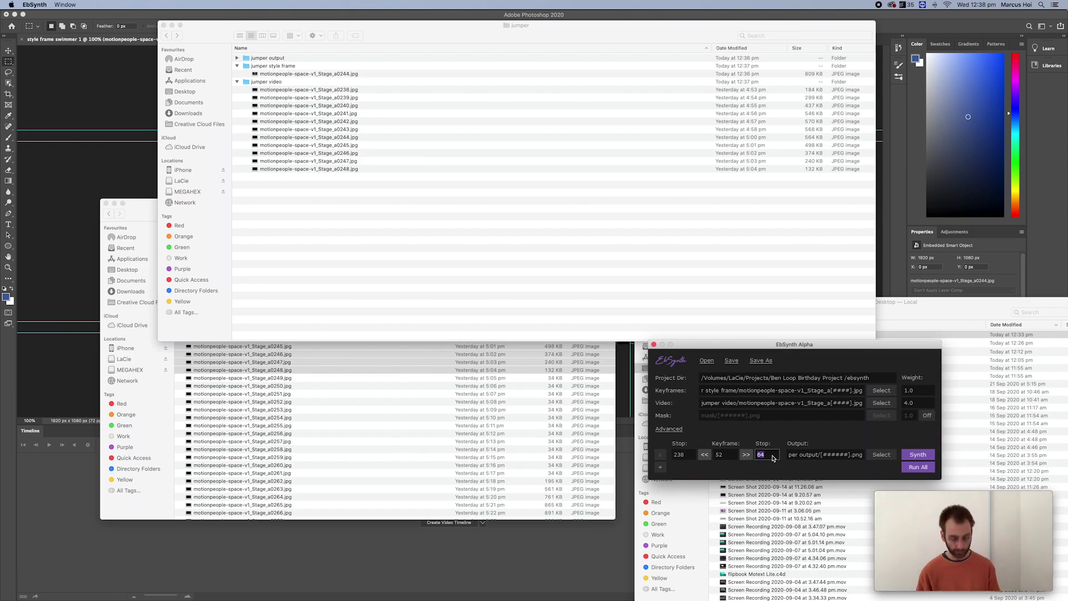
pyautogui.press('BackSpace')
pyautogui.write('248')
pyautogui.doubleClick(728, 457)
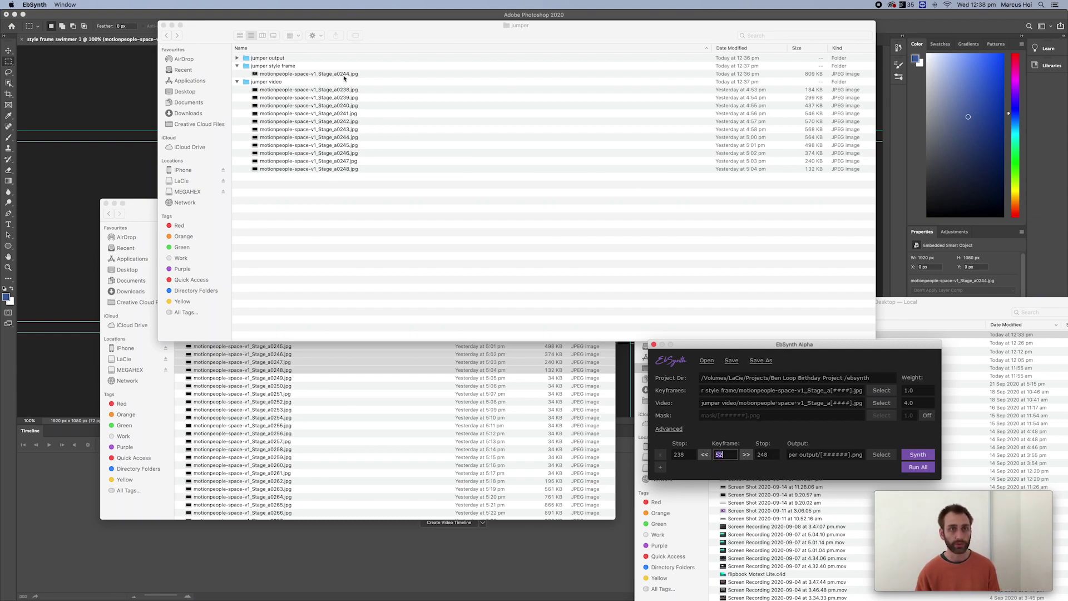
pyautogui.write('244')
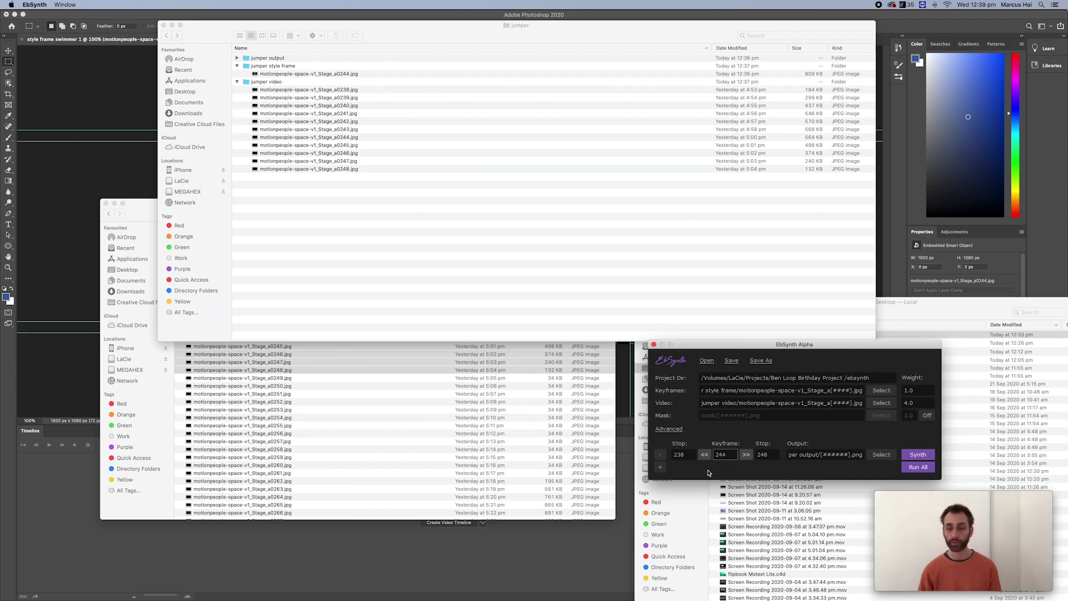
# - Start synthesizing the jumper sequence and expand the "jumper output" folder in Finder to check for rendered frames
pyautogui.click(918, 467)
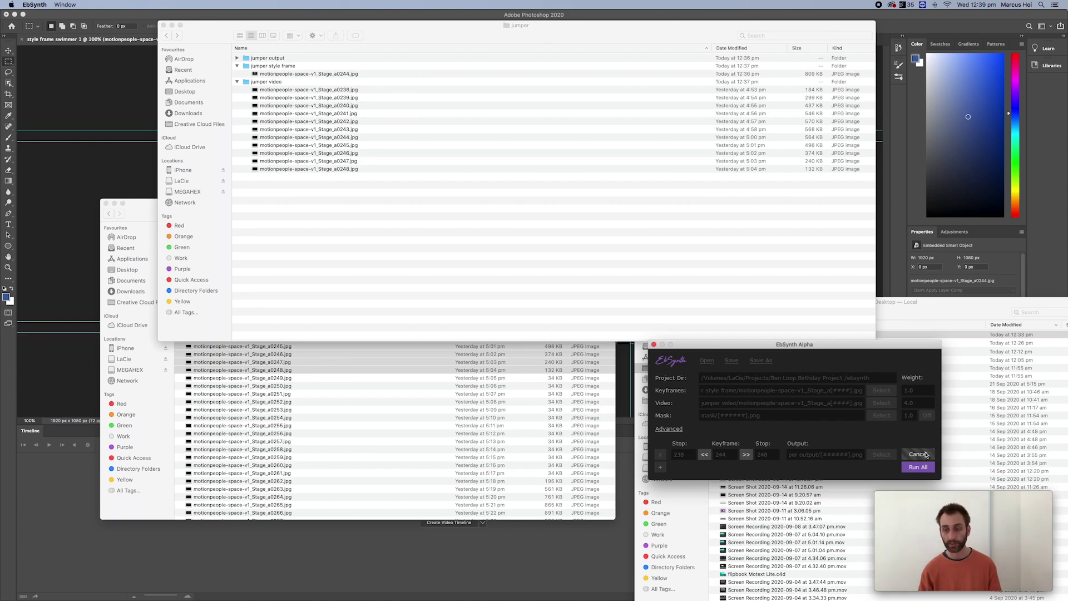
pyautogui.click(238, 59)
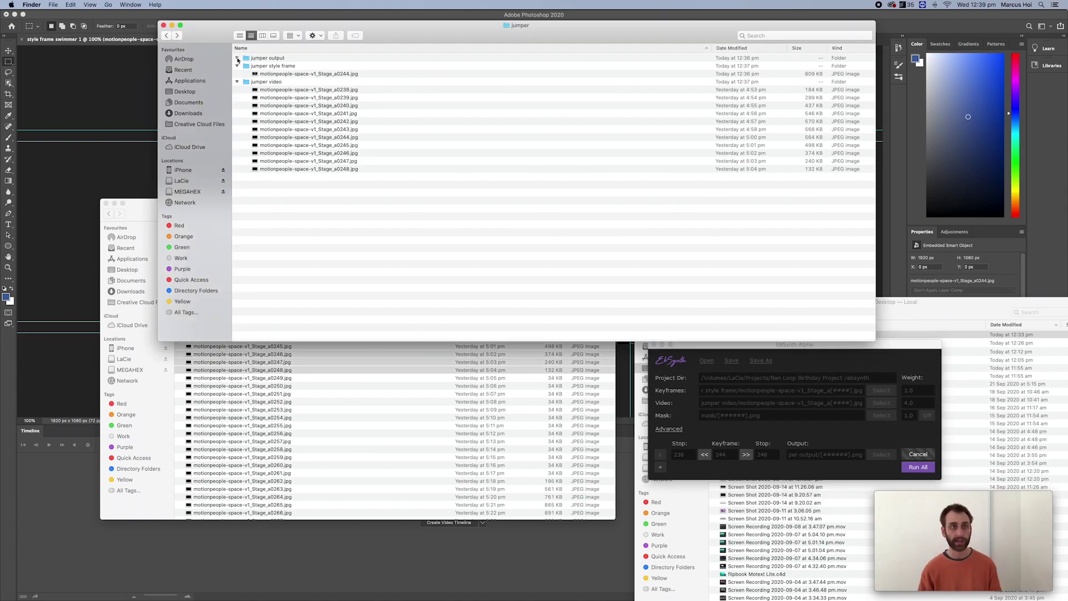
# - Preview the rendered frames in the "jumper output" folder in sequence, starting from 000238.png
pyautogui.click(266, 67)
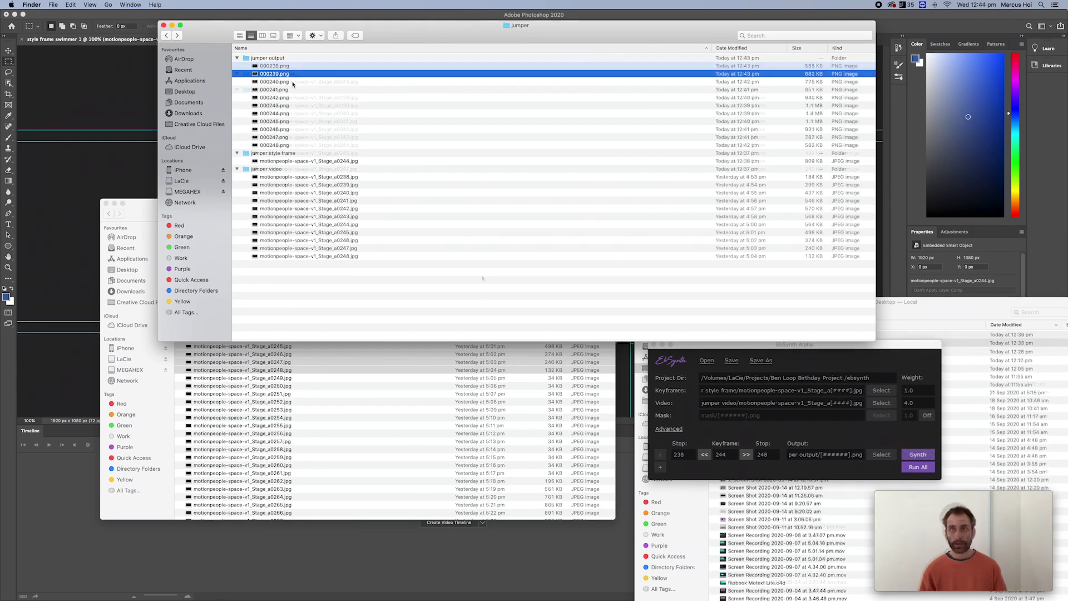
pyautogui.press('Down')
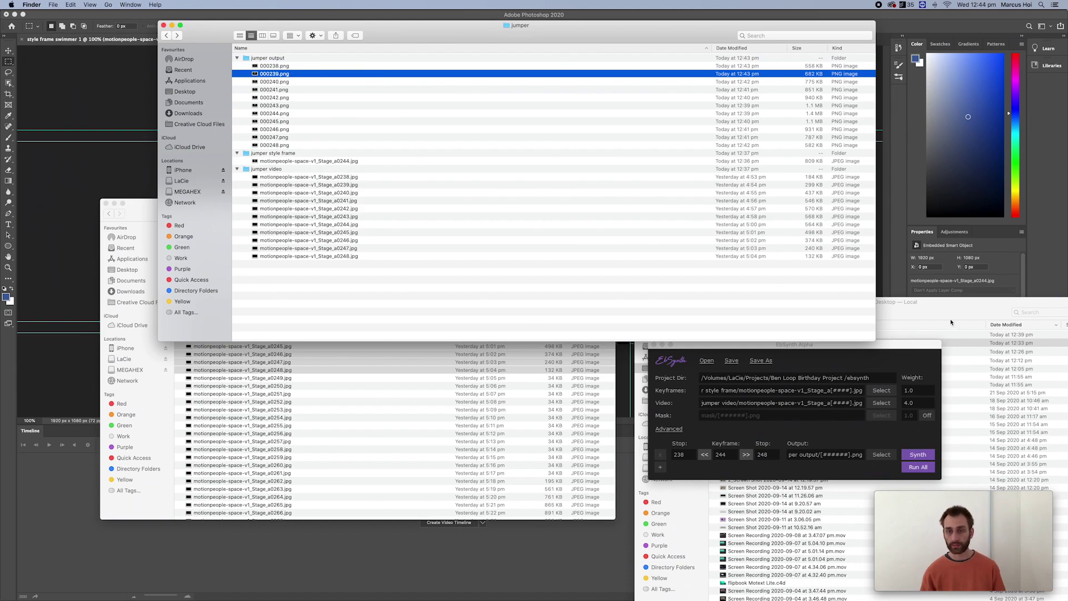
pyautogui.moveTo(911, 347); pyautogui.dragTo(923, 352)
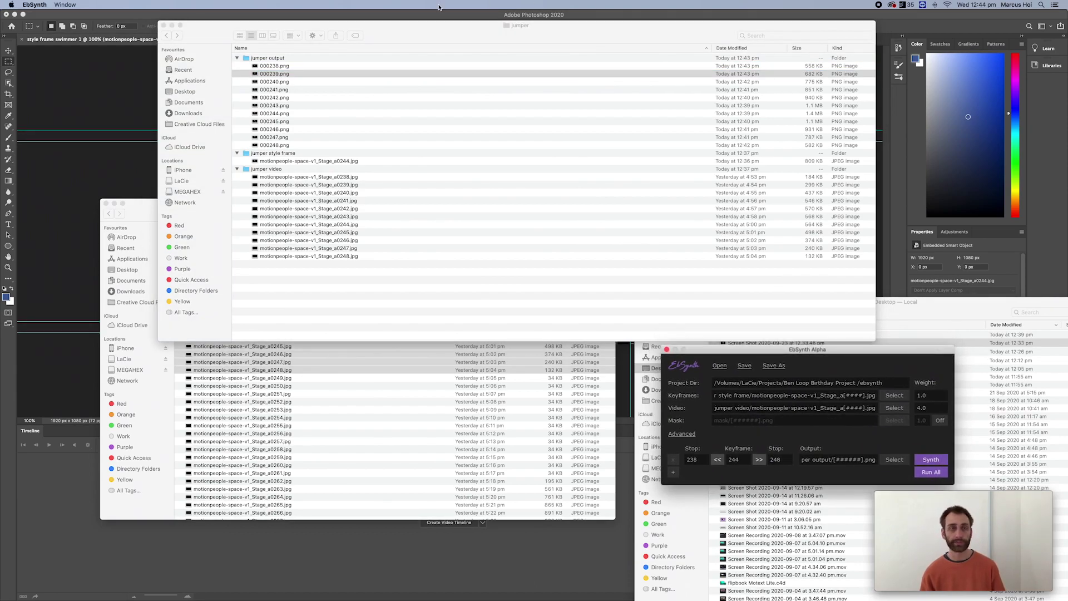
pyautogui.click(272, 67)
pyautogui.click(272, 68)
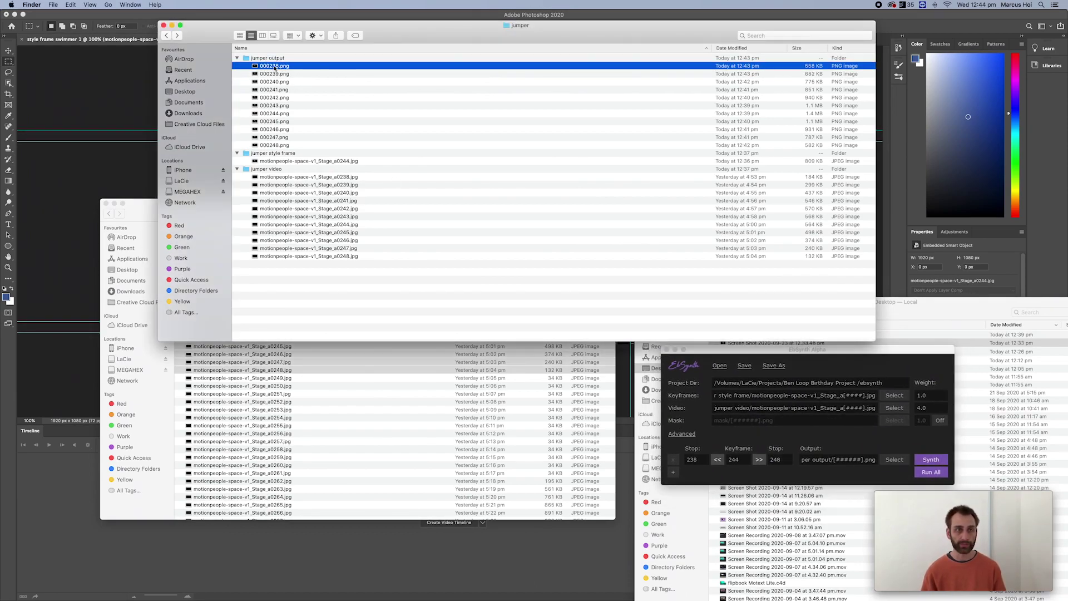
pyautogui.press('space')
pyautogui.press('Down')
pyautogui.press('Down')
pyautogui.press('Down')
pyautogui.press('Down')
pyautogui.press('Down')
pyautogui.press('Down')
pyautogui.press('Down')
pyautogui.press('Down')
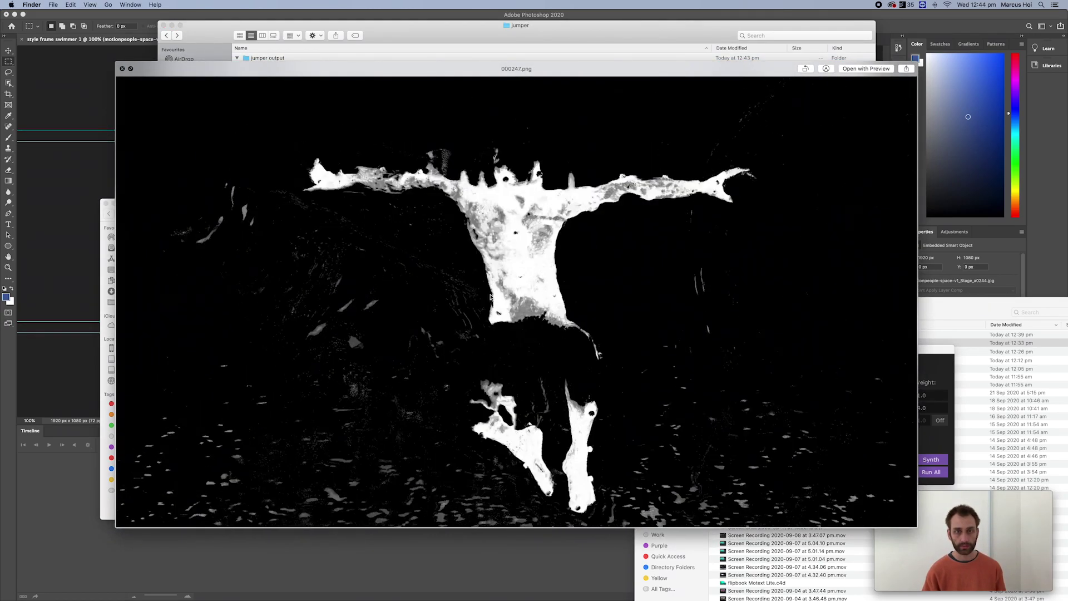
# - Go back and forth through the previewed frames up to 000248.png, ending at keyframe 000244.png, and close the preview
pyautogui.press('Up')
pyautogui.press('Up')
pyautogui.press('Up')
pyautogui.press('Up')
pyautogui.press('Up')
pyautogui.press('Up')
pyautogui.press('Up')
pyautogui.press('Up')
pyautogui.press('Up')
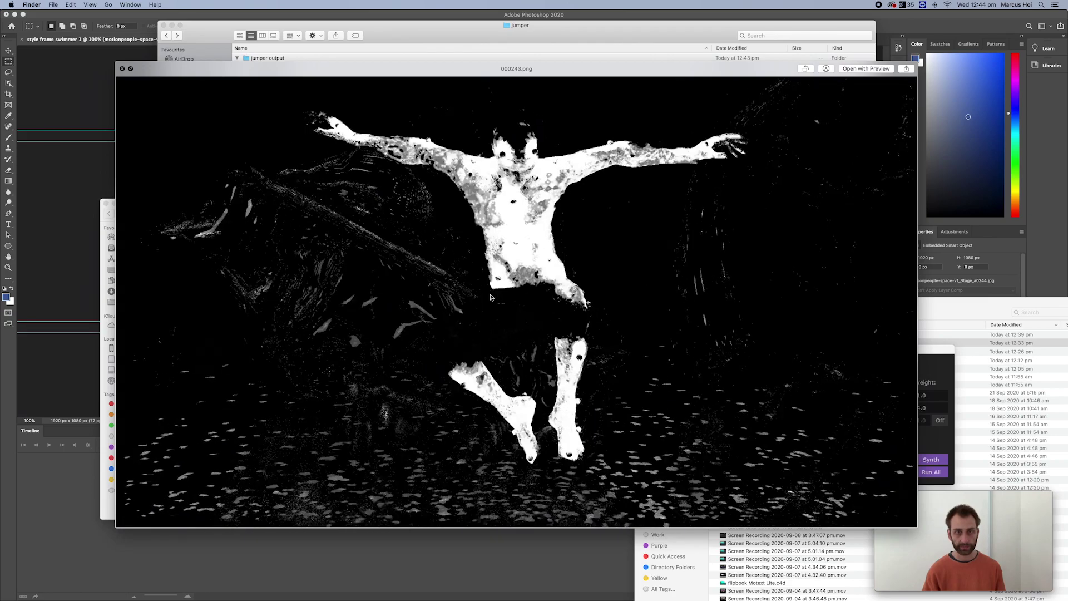
pyautogui.press('Down')
pyautogui.press('Down')
pyautogui.press('Down')
pyautogui.press('Down')
pyautogui.press('Down')
pyautogui.press('Down')
pyautogui.press('Down')
pyautogui.press('Down')
pyautogui.press('Down')
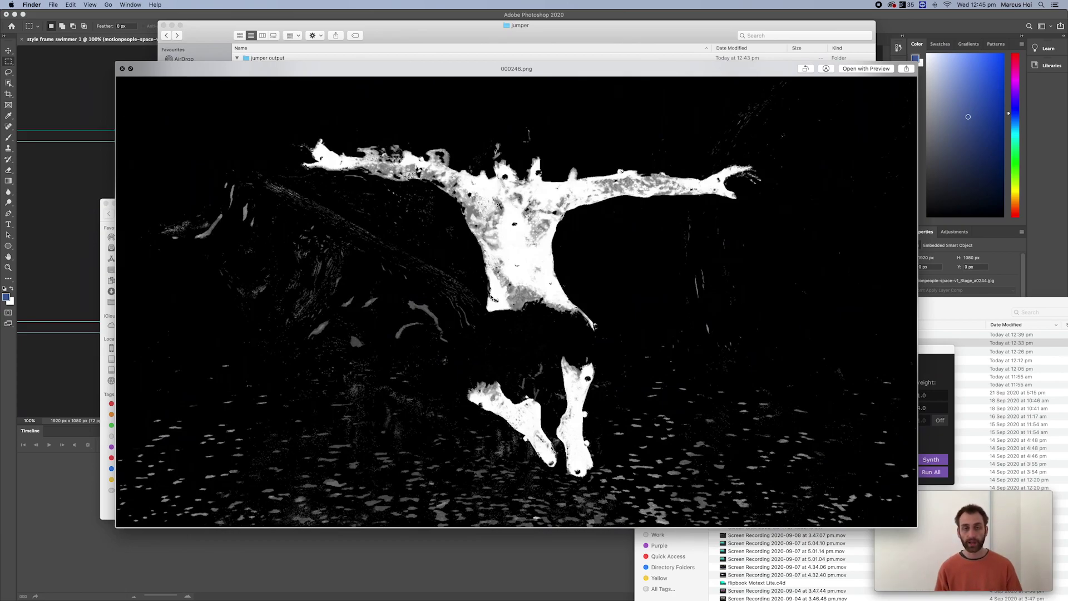
pyautogui.press('Down')
pyautogui.press('Down')
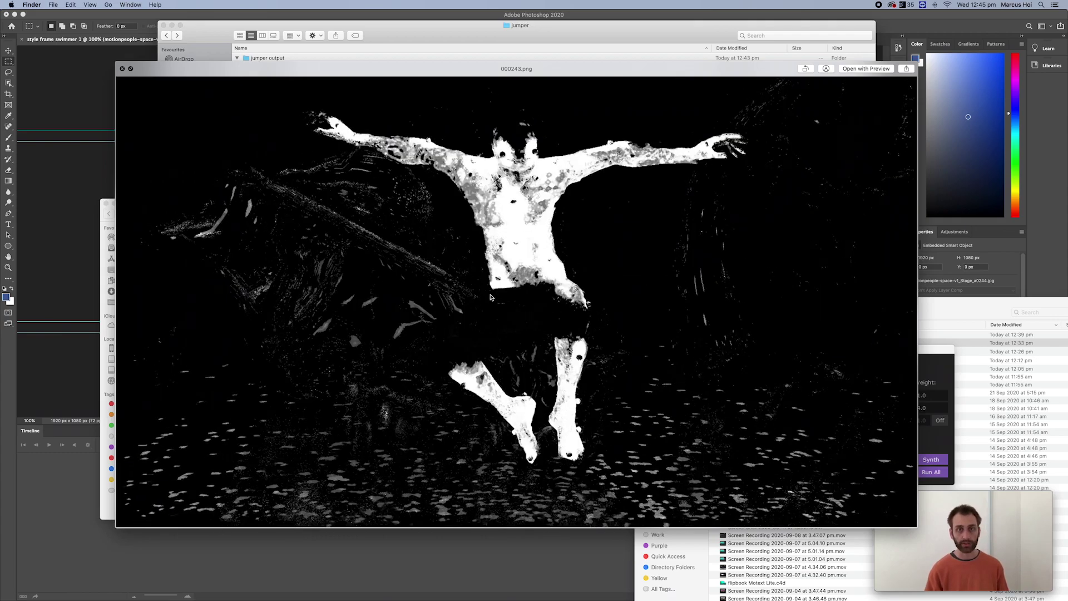
pyautogui.press('Up')
pyautogui.press('Up')
pyautogui.press('Up')
pyautogui.press('Up')
pyautogui.press('Up')
pyautogui.press('Up')
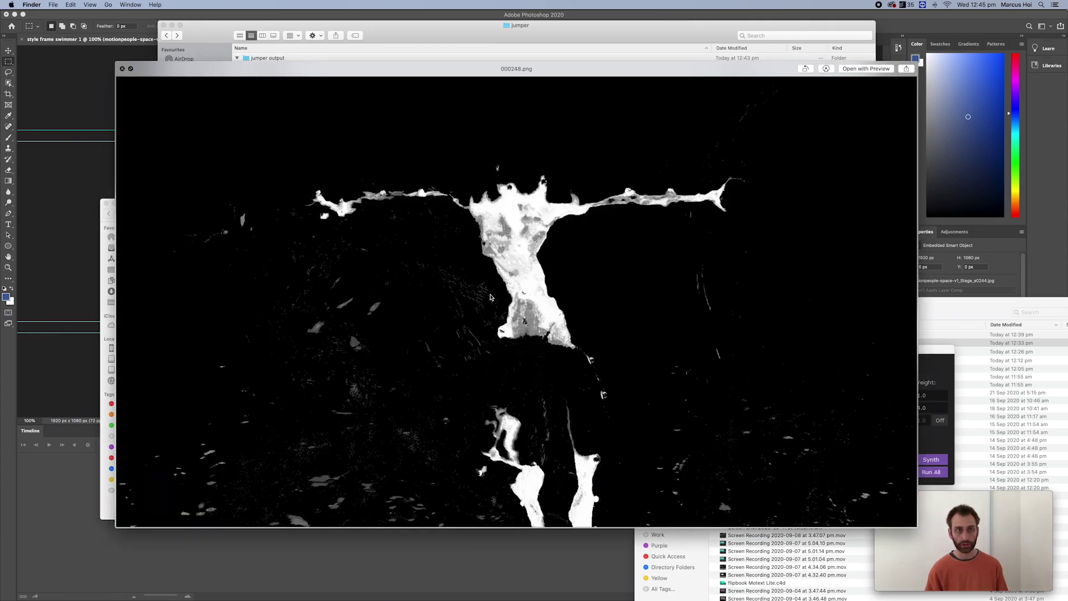
pyautogui.press('Down')
pyautogui.press('Down')
pyautogui.press('Down')
pyautogui.press('Down')
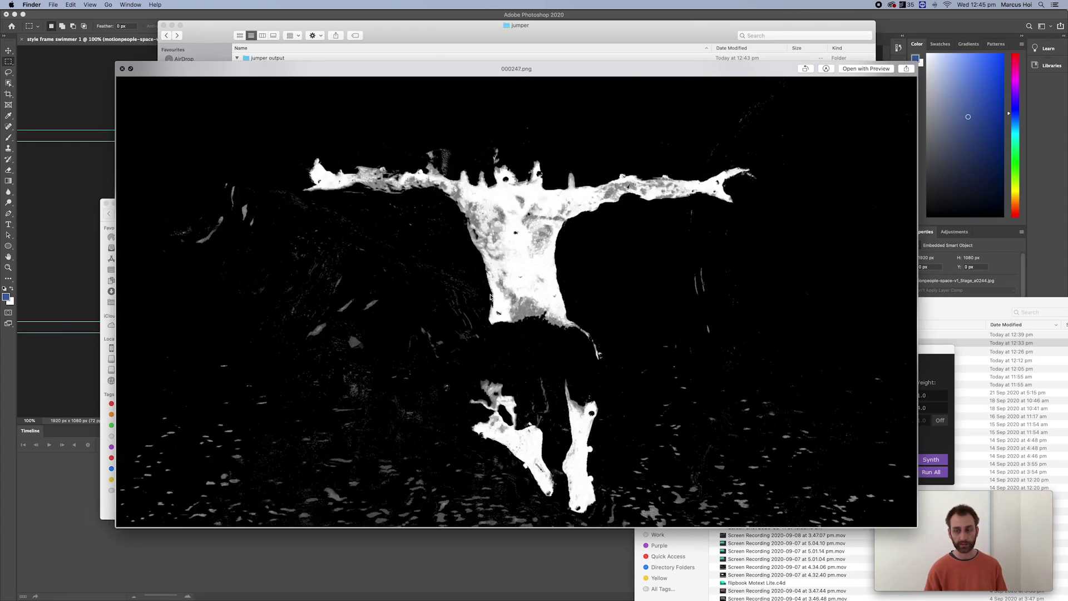
pyautogui.press('Up')
pyautogui.press('Up')
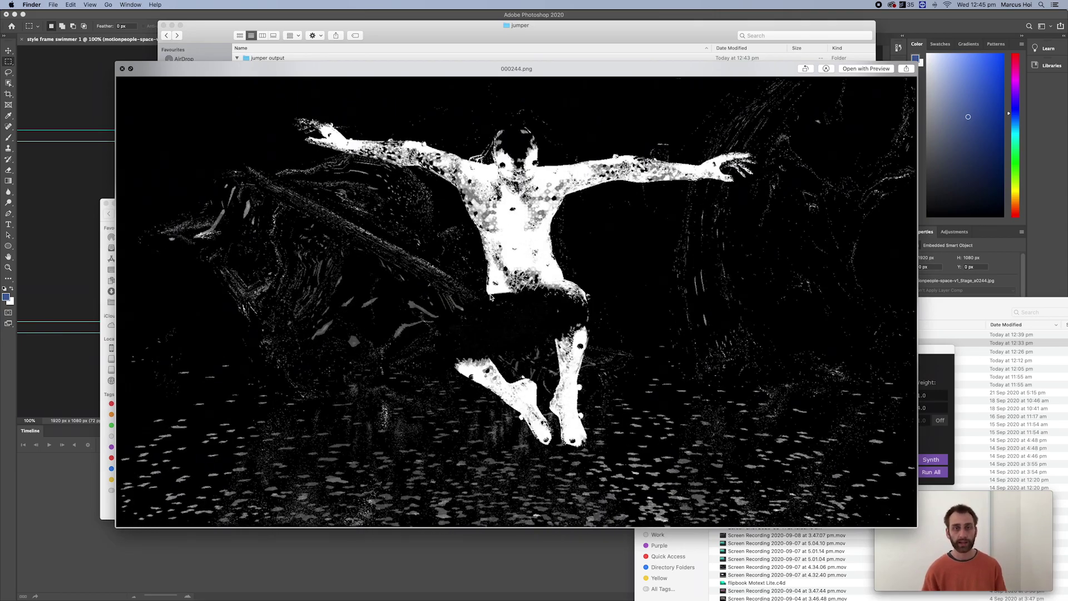
pyautogui.press('space')
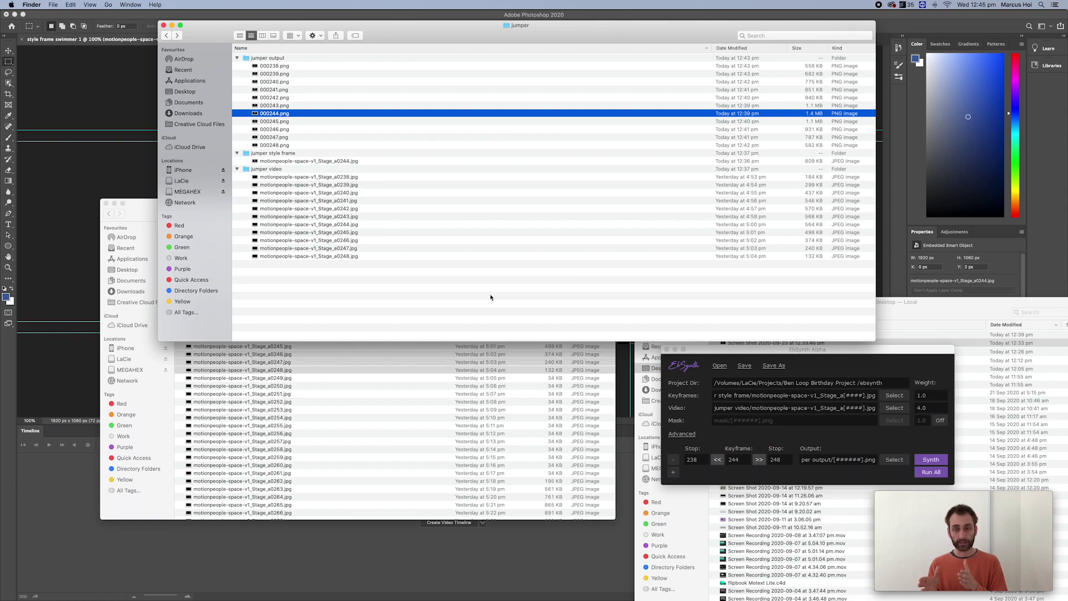
# - Switch to After Effects and open the import dialog for new project footage
pyautogui.click(877, 350)
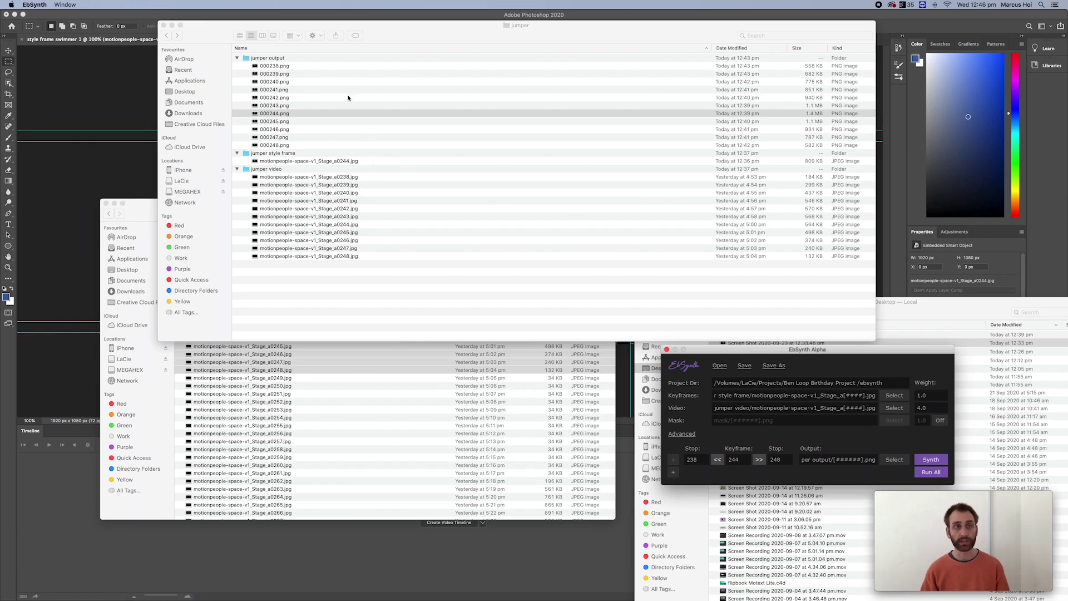
pyautogui.click(294, 67)
pyautogui.click(294, 68)
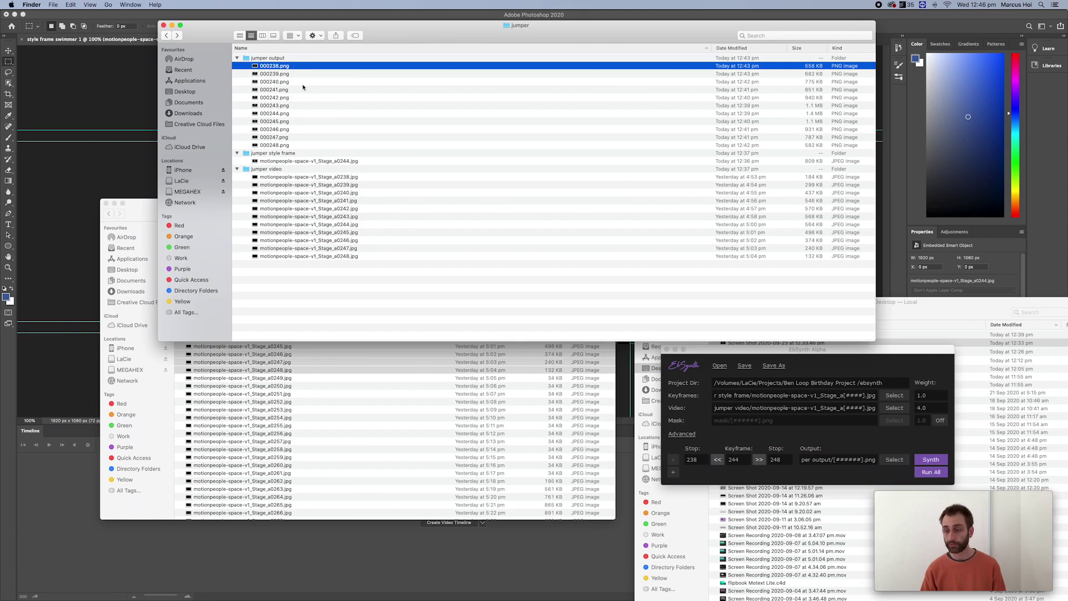
pyautogui.moveTo(569, 597)
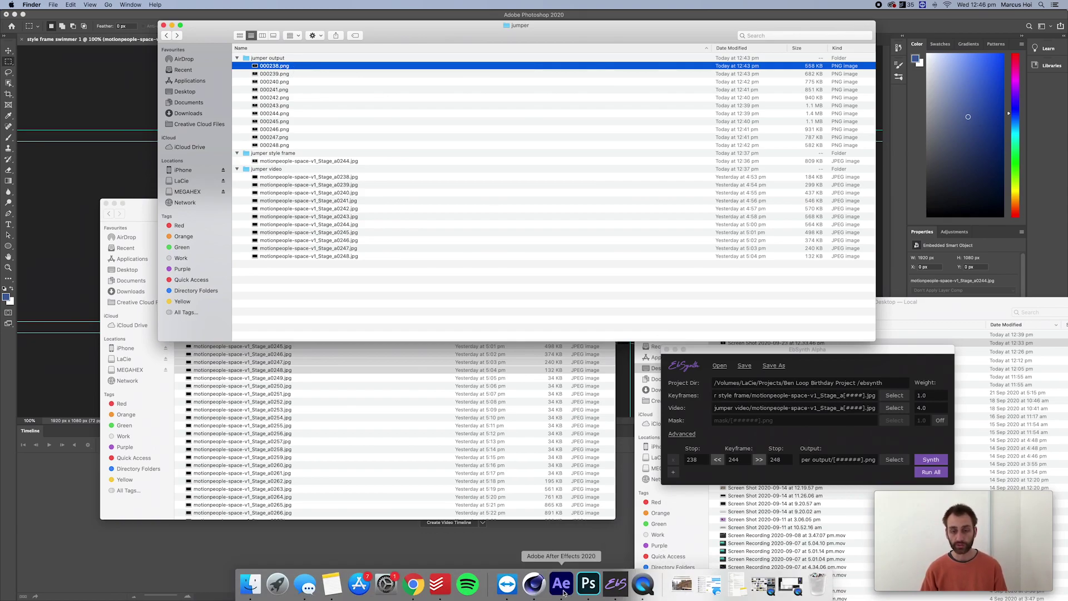
pyautogui.click(562, 584)
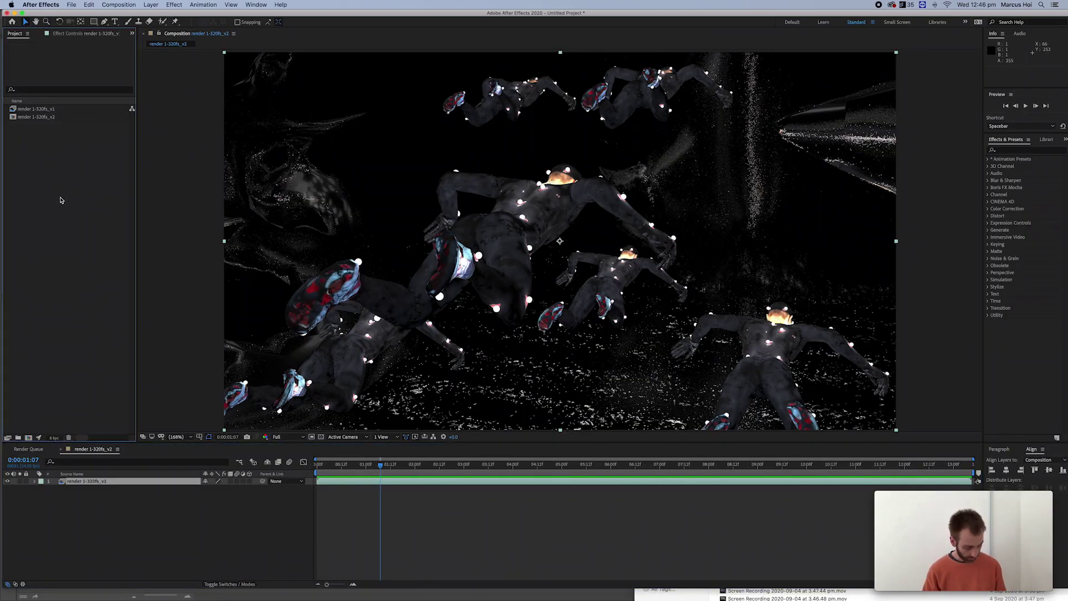
pyautogui.doubleClick(62, 201)
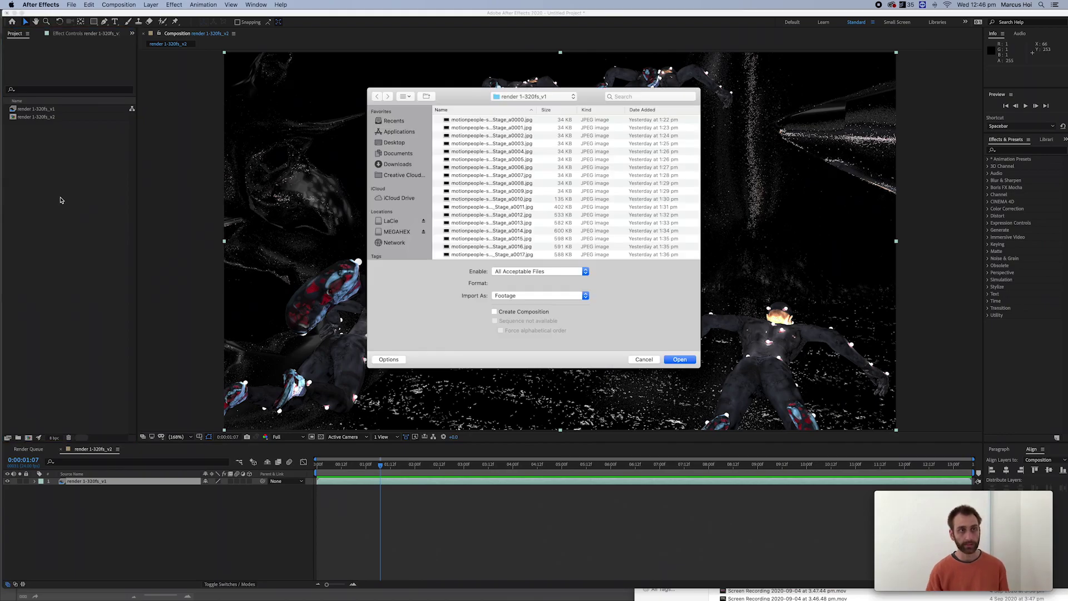
# - Browse the import dialog to the "jumper output" folder inside the "jumper" folder
pyautogui.click(548, 97)
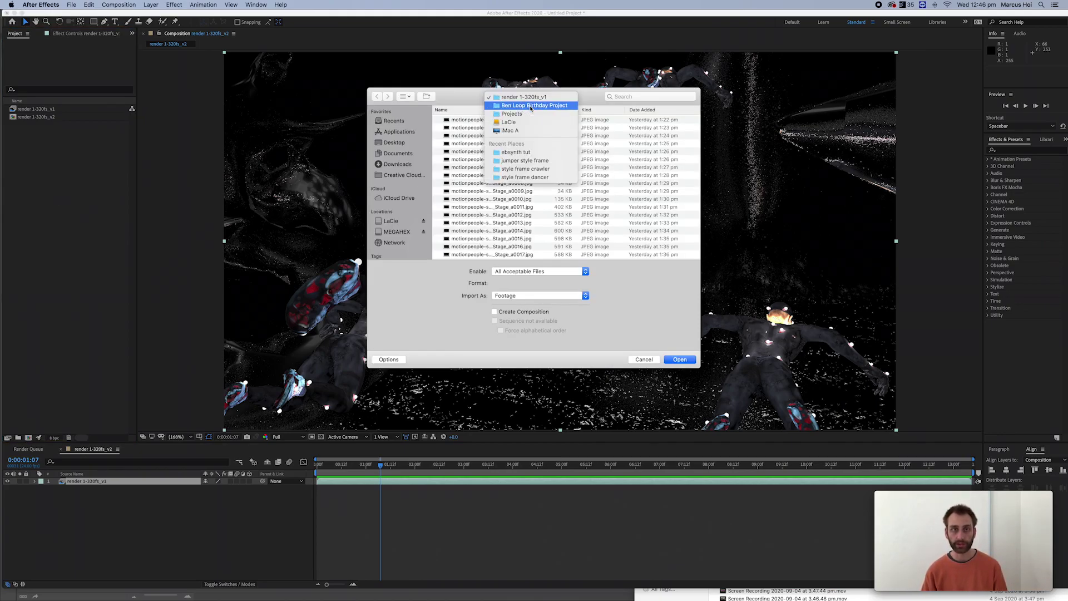
pyautogui.click(531, 105)
pyautogui.click(533, 97)
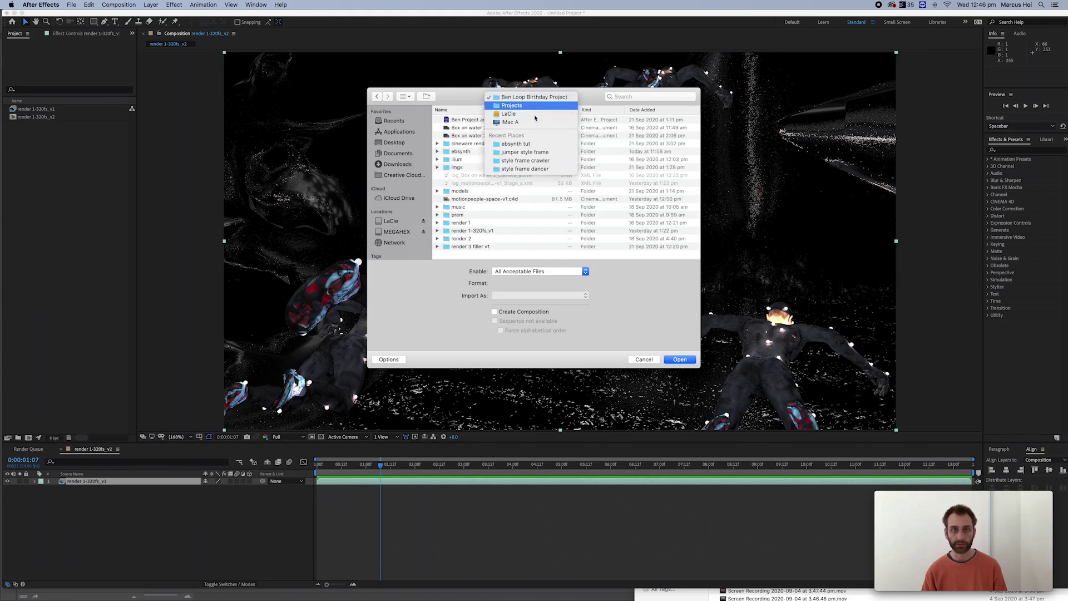
pyautogui.click(525, 152)
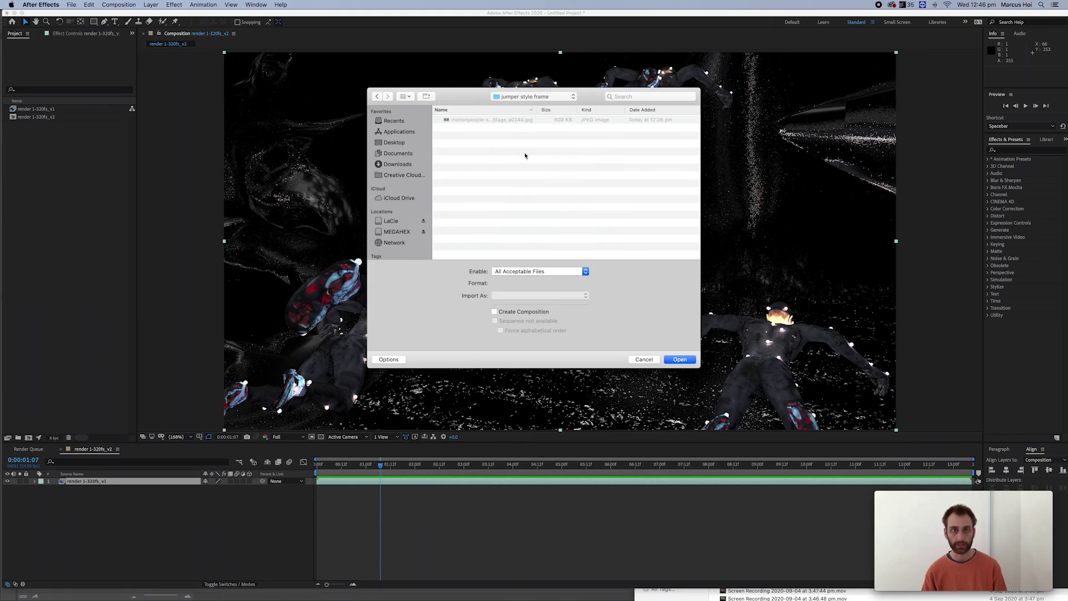
pyautogui.click(541, 97)
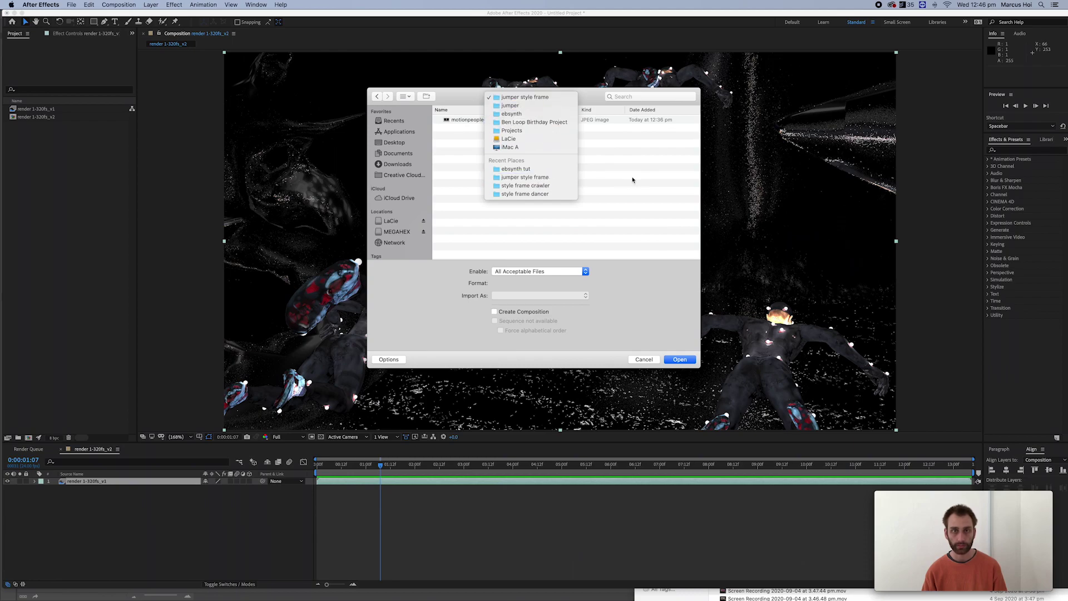
pyautogui.click(510, 105)
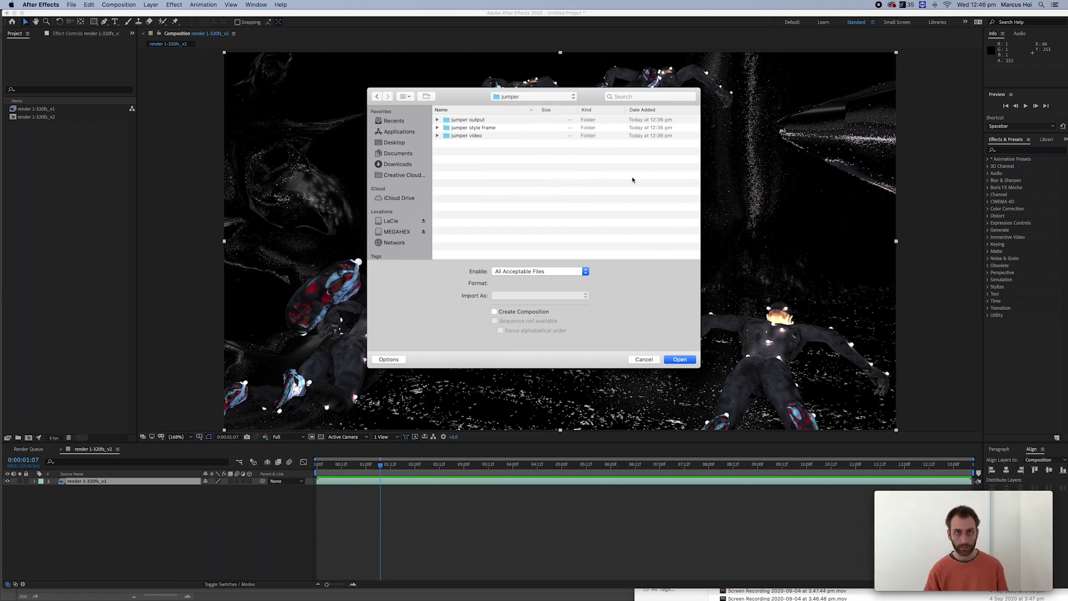
pyautogui.click(445, 121)
pyautogui.doubleClick(445, 122)
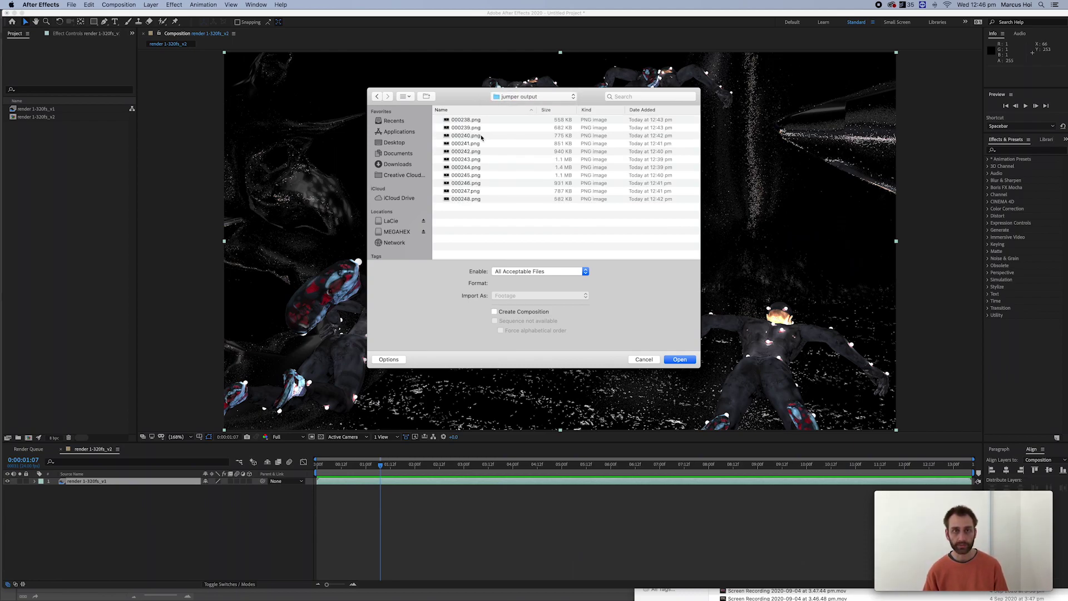
# - Import the rendered frames from 000238.png as a PNG sequence with forced alphabetical order
pyautogui.click(466, 121)
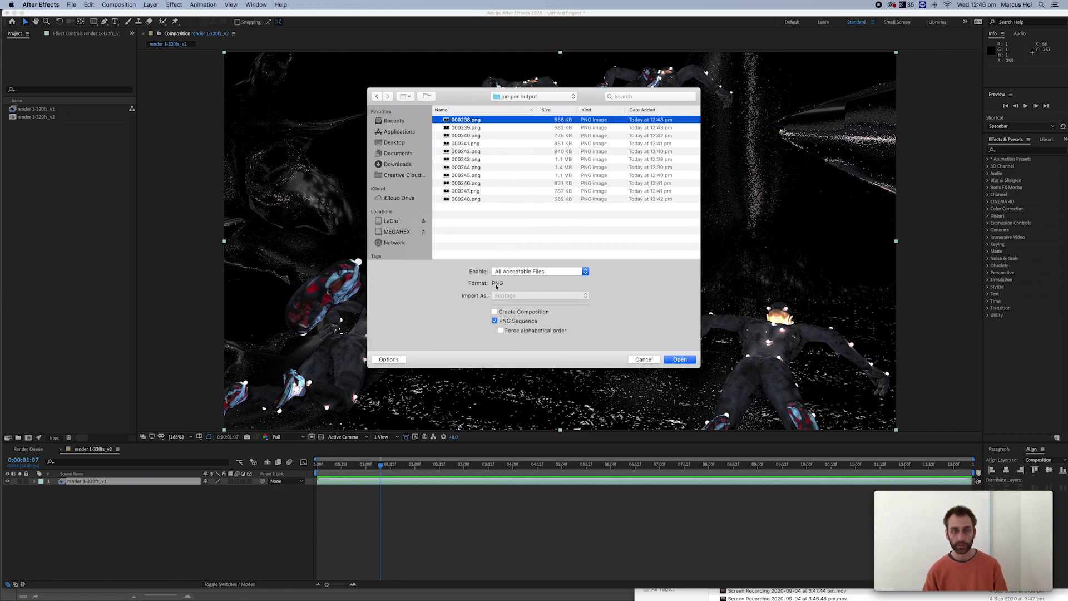
pyautogui.click(500, 330)
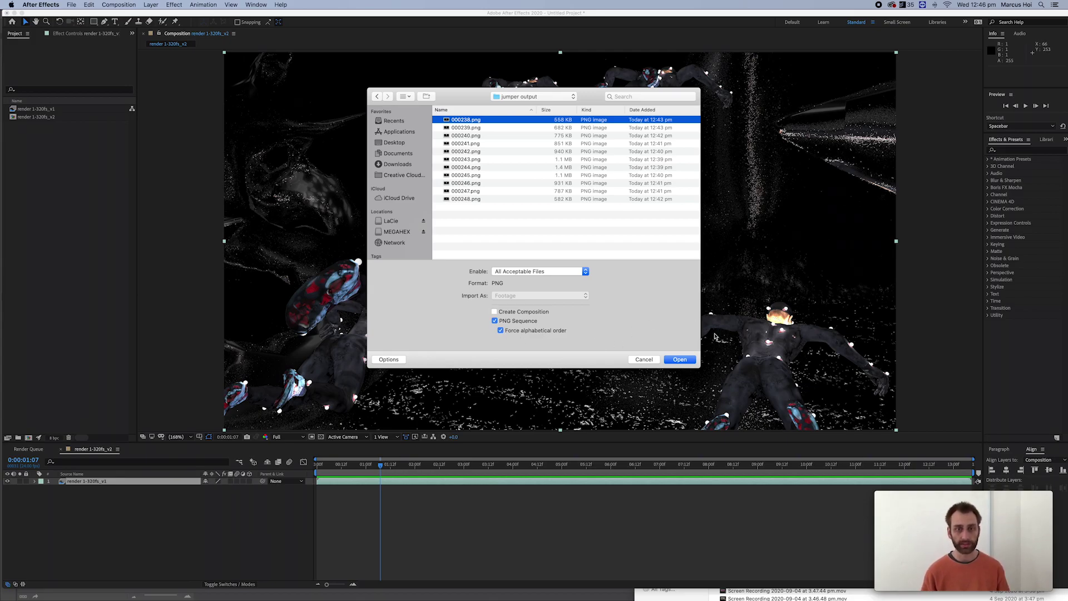
pyautogui.click(680, 359)
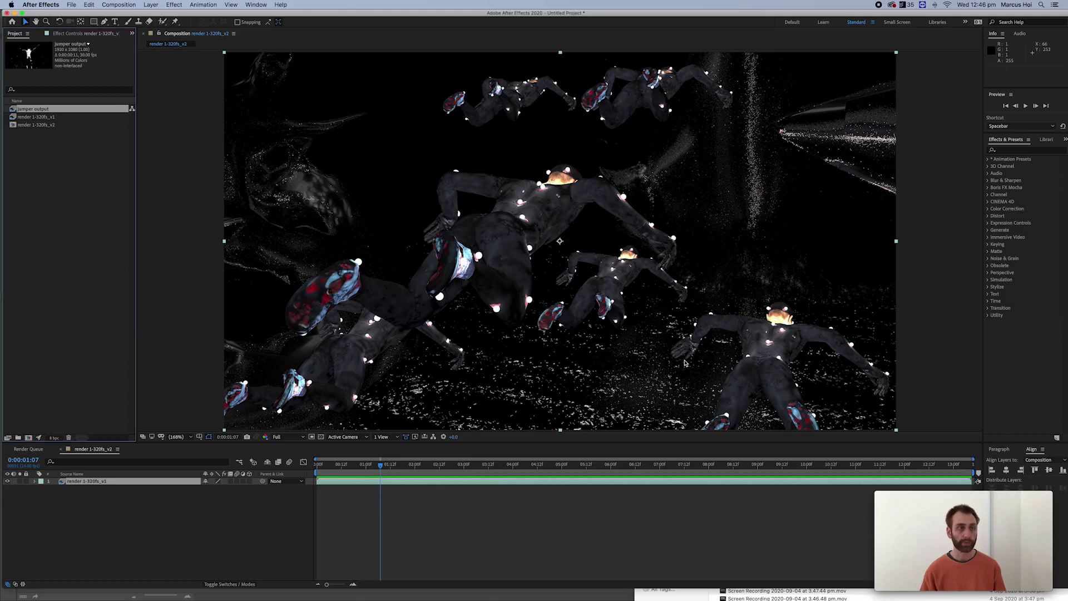
# - Interpret the "jumper output" footage at a frame rate of 24 frames per second
pyautogui.rightClick(58, 110)
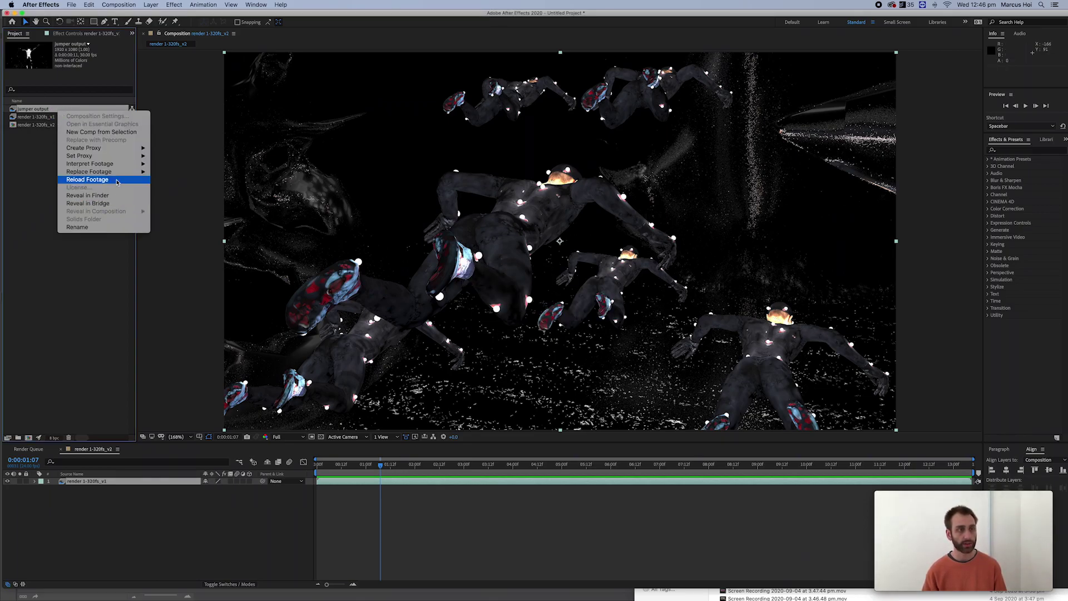
pyautogui.moveTo(120, 166)
pyautogui.click(166, 164)
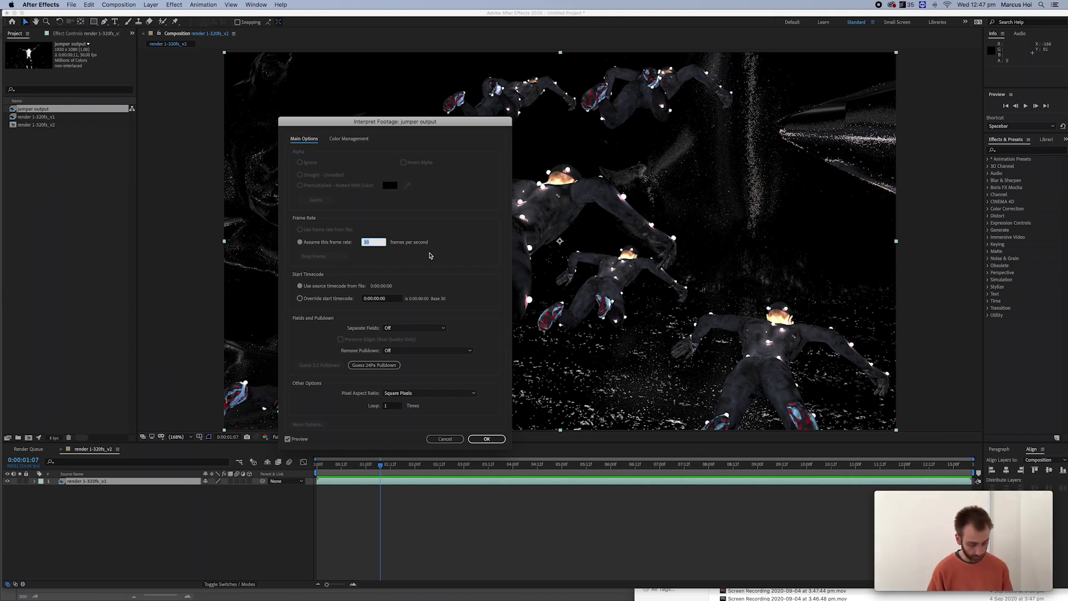
pyautogui.write('24')
pyautogui.press('Tab')
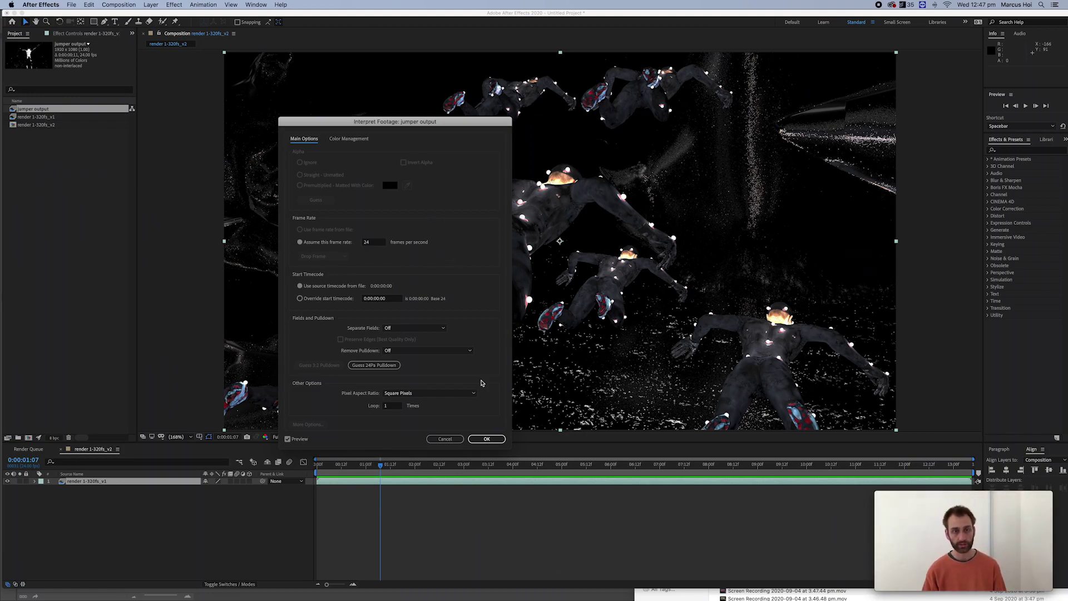
pyautogui.click(487, 439)
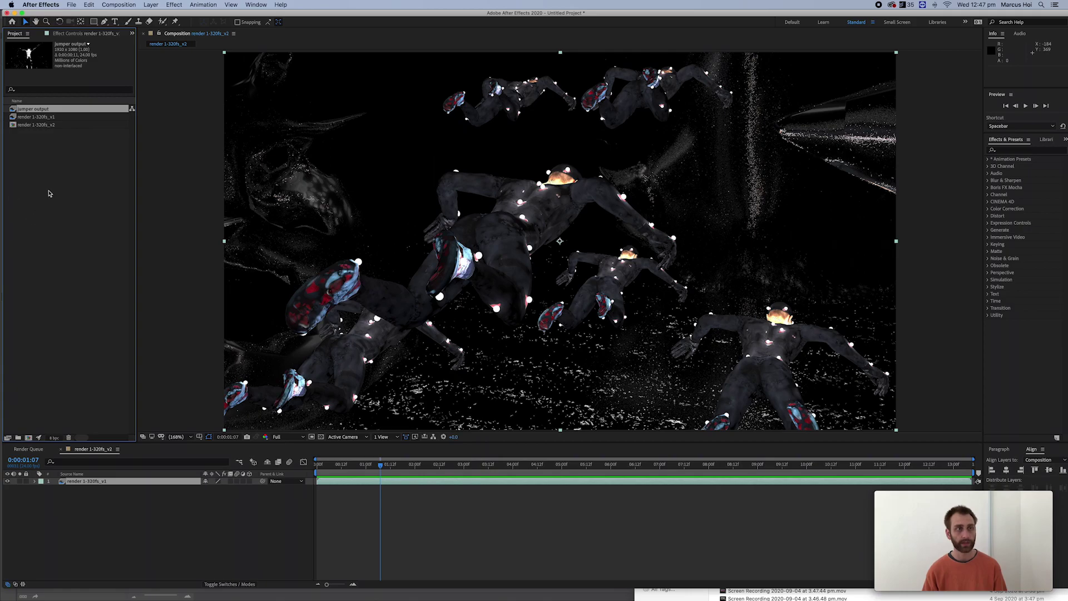
# - Create a new composition from the "jumper output" footage and play it back briefly
pyautogui.rightClick(54, 113)
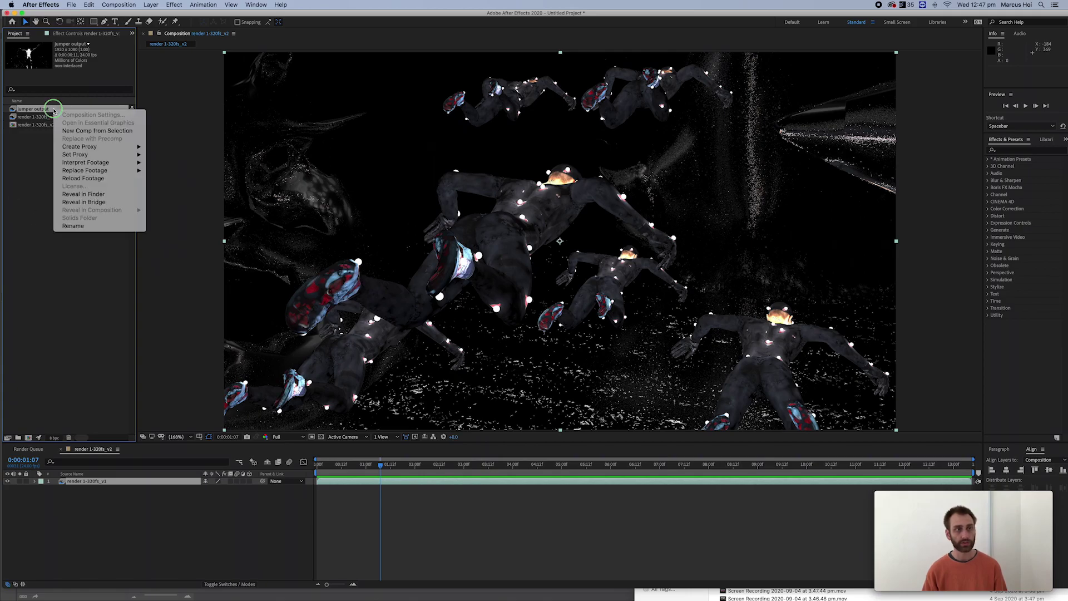
pyautogui.click(87, 134)
pyautogui.doubleClick(35, 109)
pyautogui.press('space')
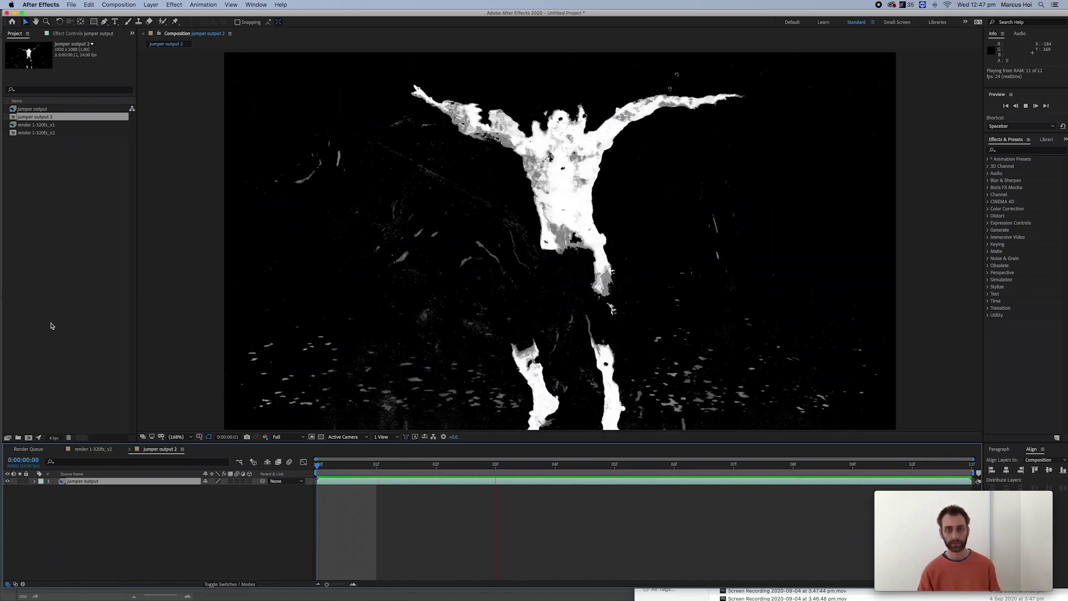
pyautogui.press('space')
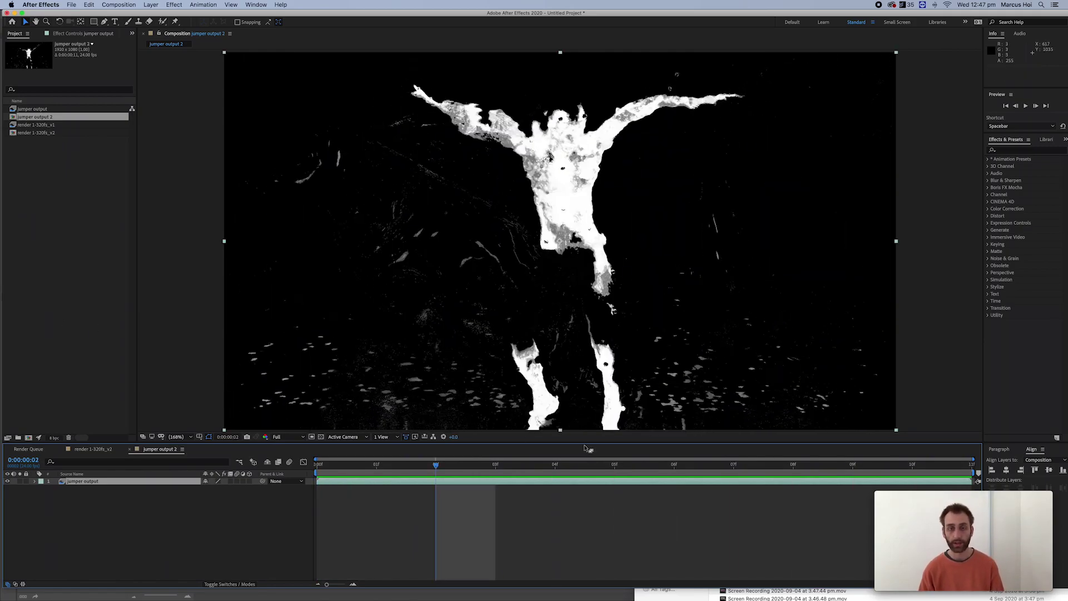